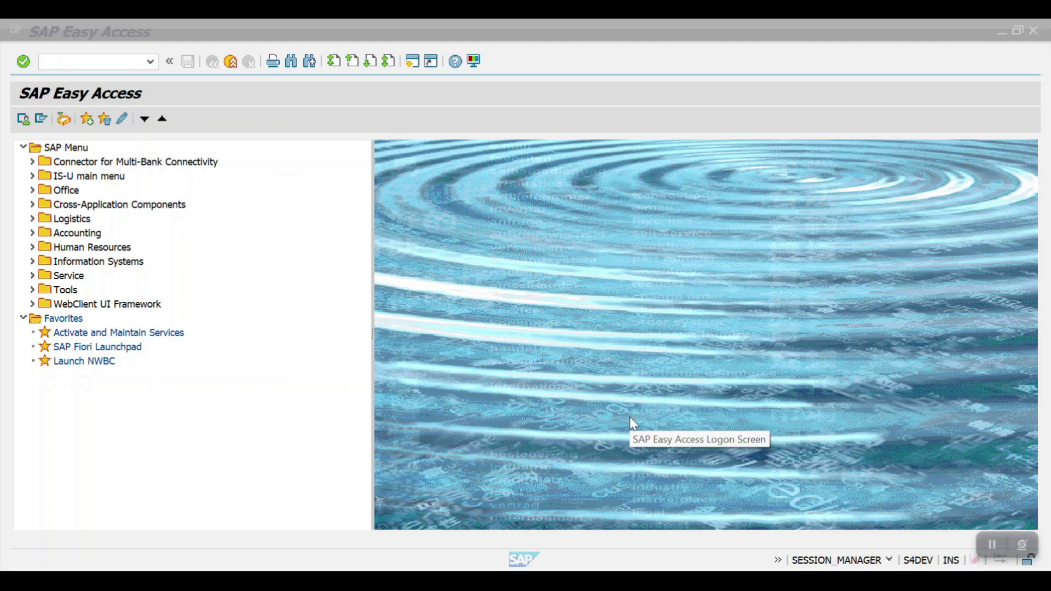
Run transaction SPRO and open the SAP Reference IMG.
{"action": "left_click", "coordinate": [551, 318]}
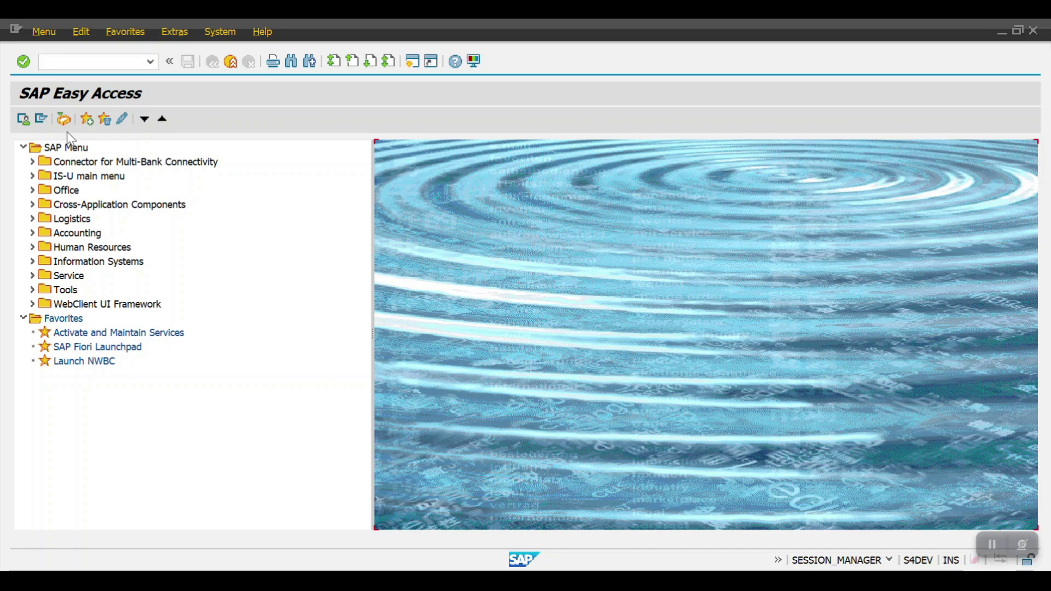
{"action": "left_click", "coordinate": [81, 62]}
{"action": "type", "text": "SPRO"}
{"action": "key", "text": "Return"}
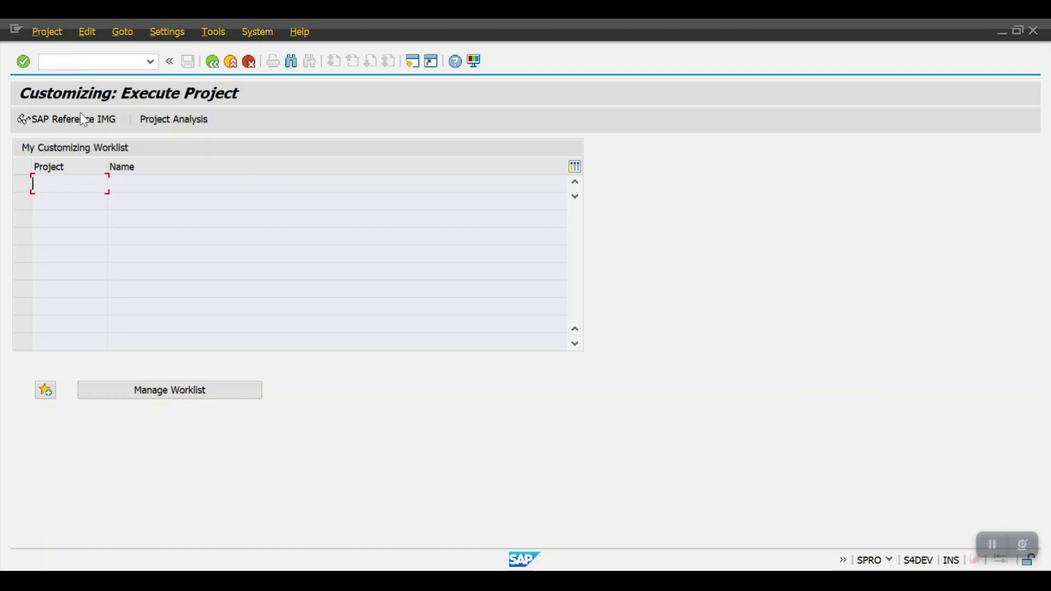
{"action": "left_click", "coordinate": [78, 123]}
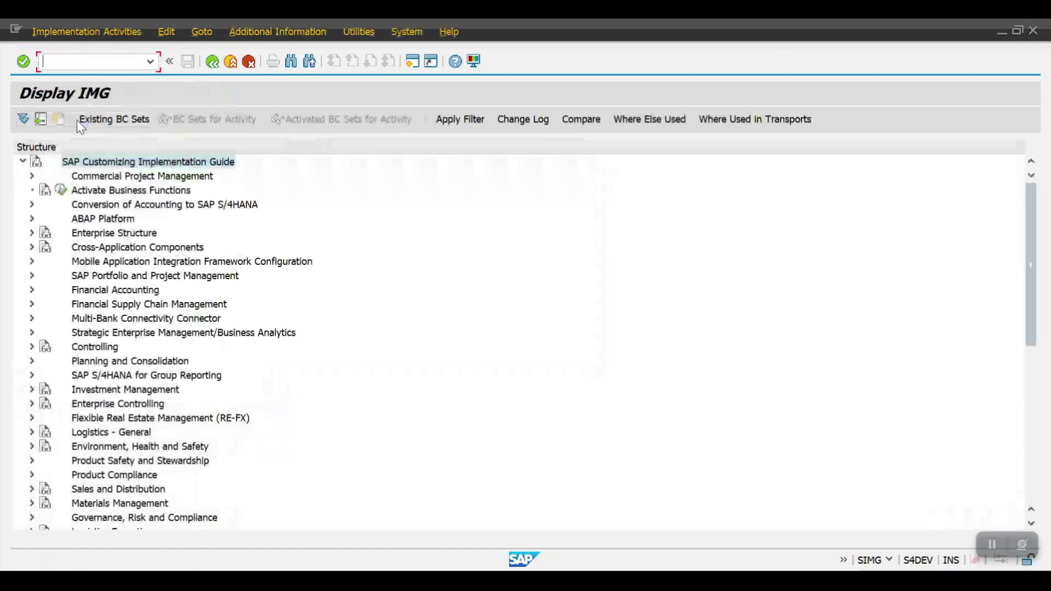
Expand the Financial Accounting node in the implementation guide structure.
{"action": "left_click", "coordinate": [96, 279]}
{"action": "key", "text": "Down"}
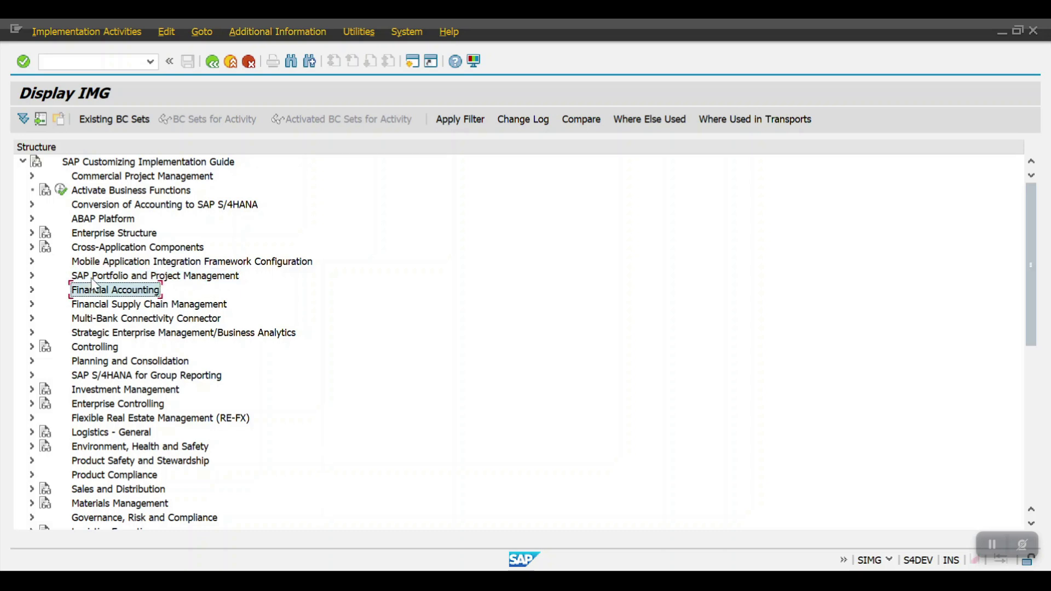
{"action": "key", "text": "Right"}
Expand Asset Accounting under the Financial Accounting node.
{"action": "key", "text": "Down"}
{"action": "key", "text": "Down"}
{"action": "key", "text": "Down"}
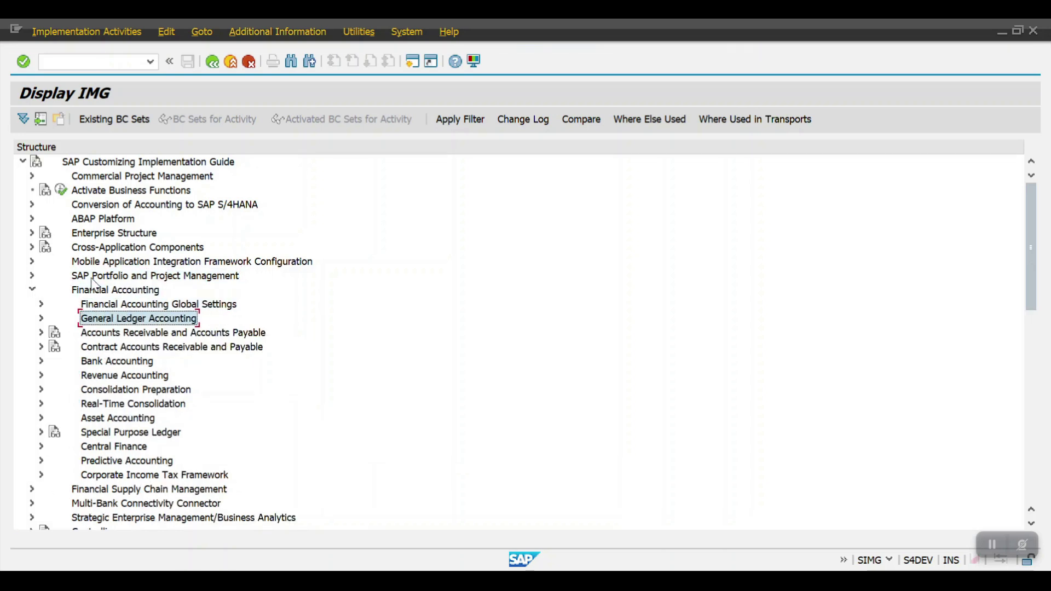
{"action": "key", "text": "Down"}
{"action": "key", "text": "Down"}
{"action": "key", "text": "Down"}
{"action": "key", "text": "Down"}
{"action": "key", "text": "Down"}
{"action": "key", "text": "Down"}
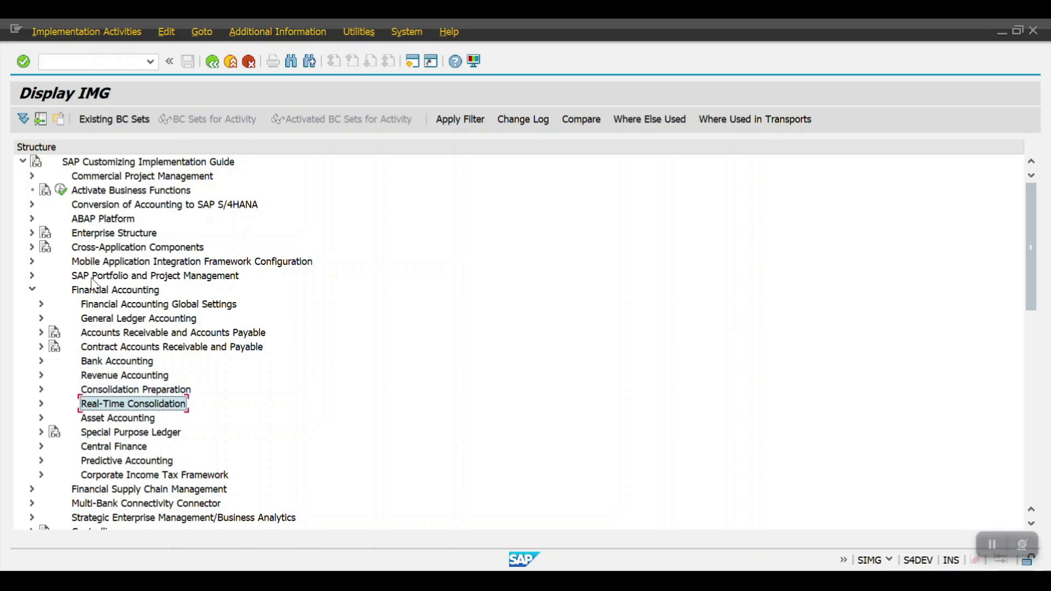
{"action": "key", "text": "Right"}
Expand Organizational Structures under Asset Accounting.
{"action": "key", "text": "Down"}
{"action": "key", "text": "Down"}
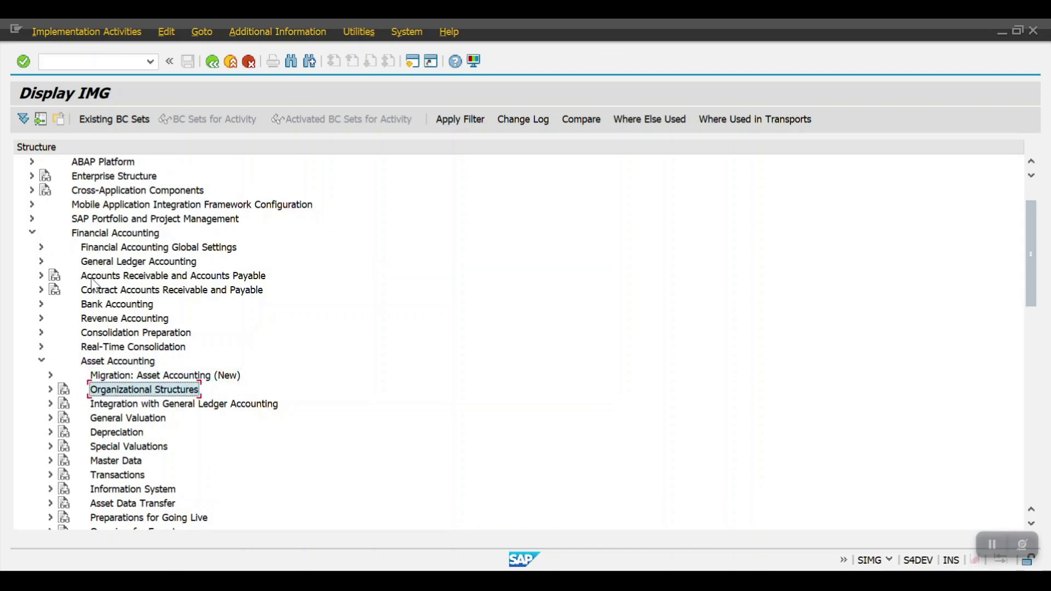
{"action": "key", "text": "Right"}
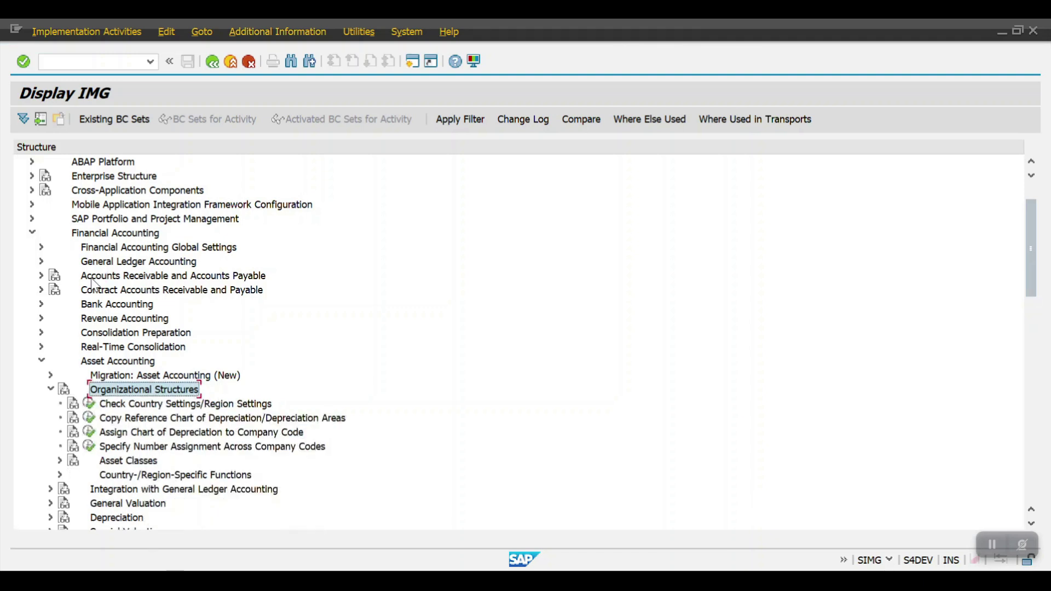
Expand Asset Classes under Organizational Structures and open the Specify Account Determination activity.
{"action": "key", "text": "Down"}
{"action": "key", "text": "Down"}
{"action": "key", "text": "Down"}
{"action": "key", "text": "Down"}
{"action": "key", "text": "Down"}
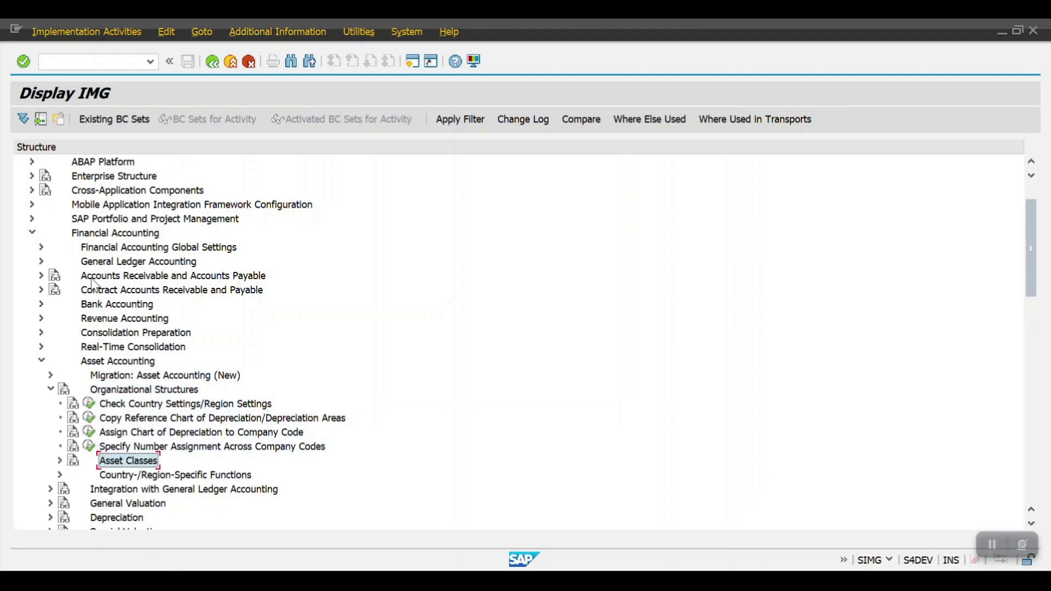
{"action": "key", "text": "Right"}
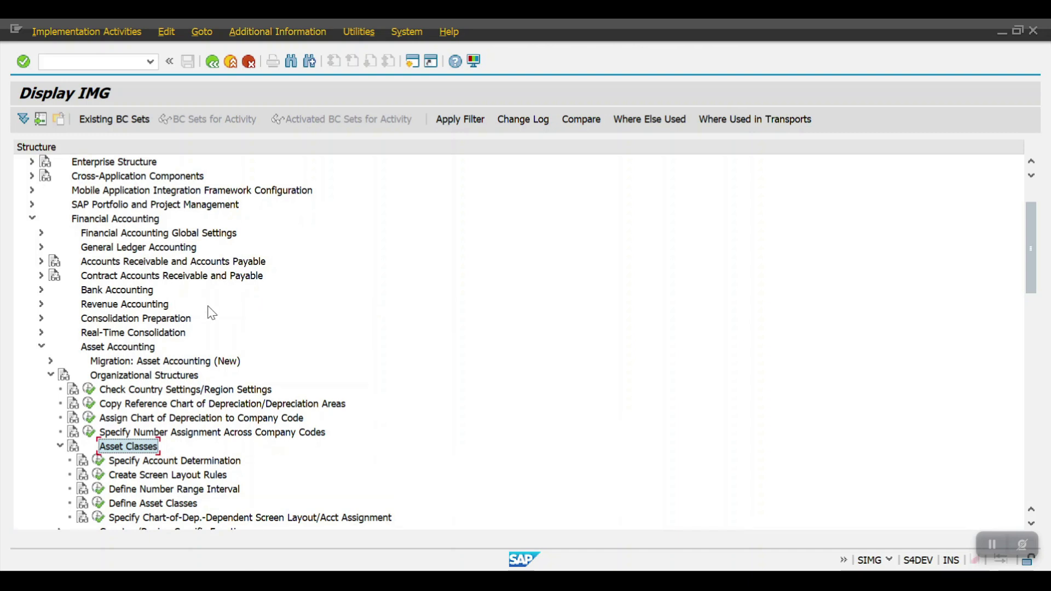
{"action": "scroll", "coordinate": [380, 389], "scroll_direction": "down", "scroll_amount": 2}
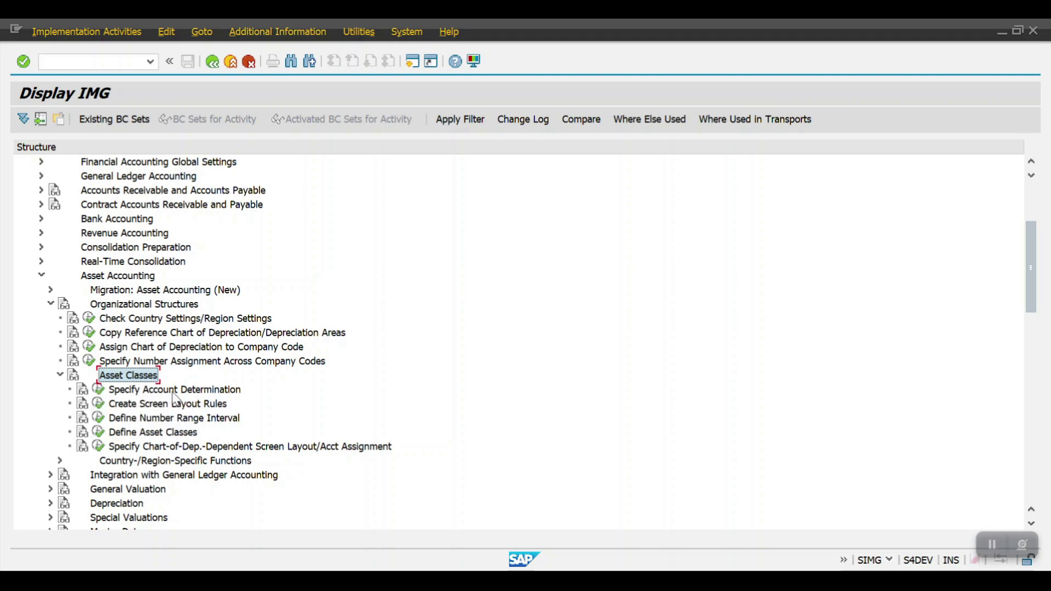
{"action": "left_click", "coordinate": [98, 390]}
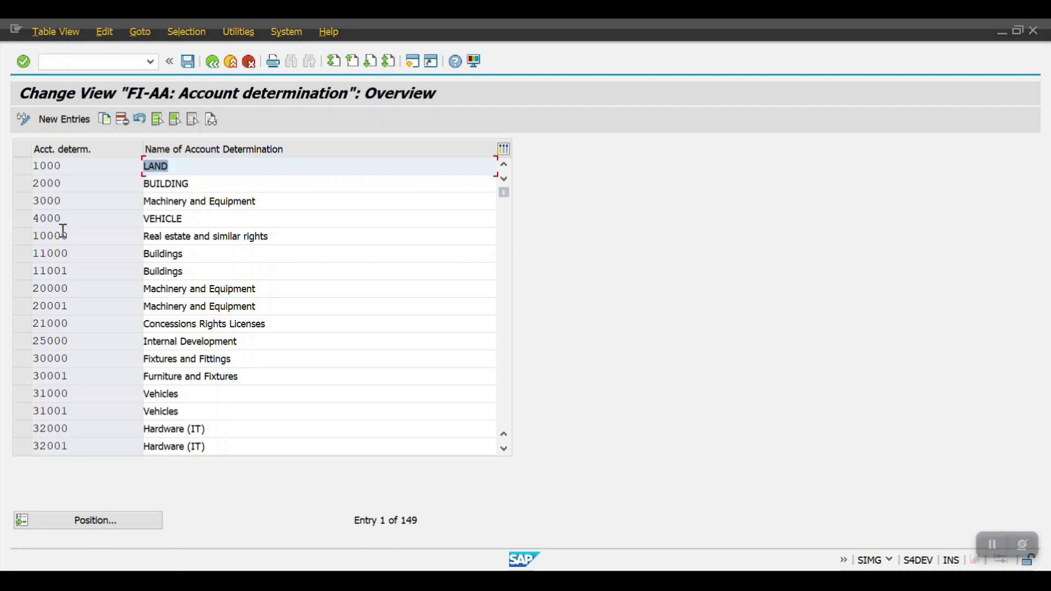
Select account determinations 2000 BUILDING, 3000 Machinery and Equipment, 4000 VEHICLE and 30000 Fixtures and Fittings, and start copying them.
{"action": "left_click", "coordinate": [28, 189]}
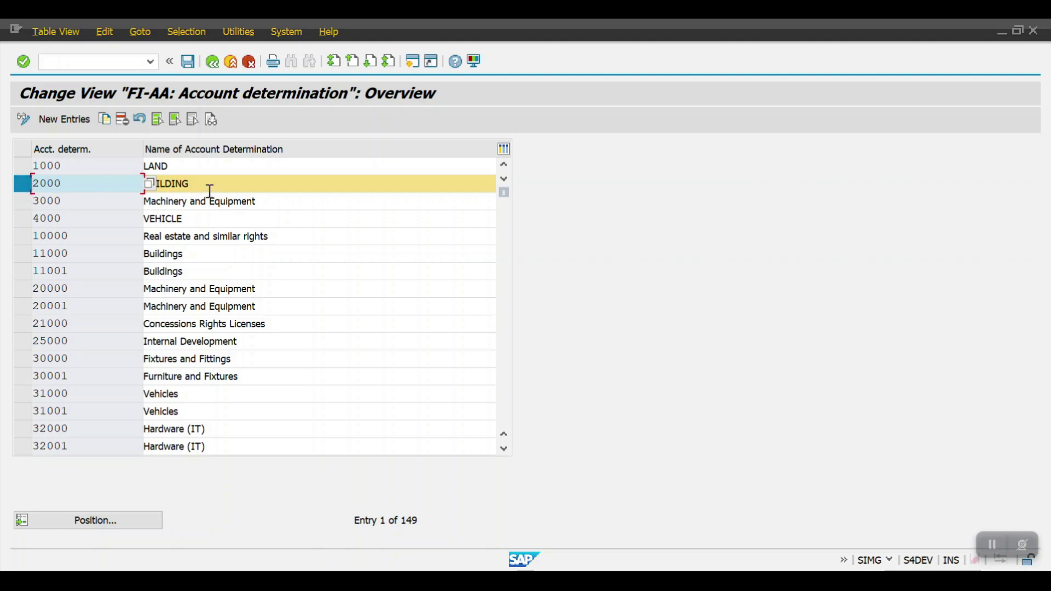
{"action": "left_click", "coordinate": [27, 205]}
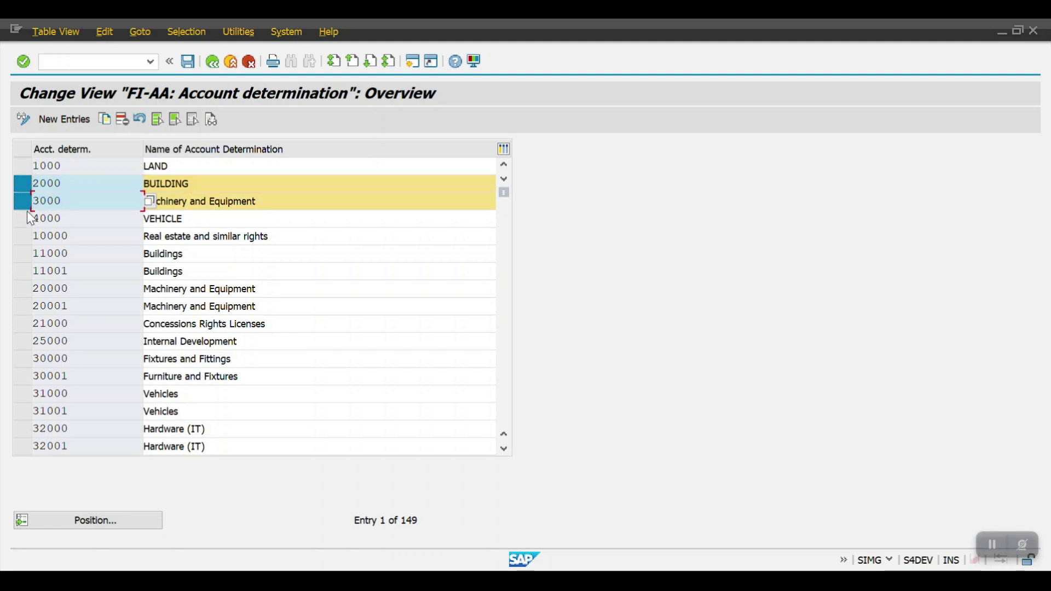
{"action": "left_click", "coordinate": [28, 221]}
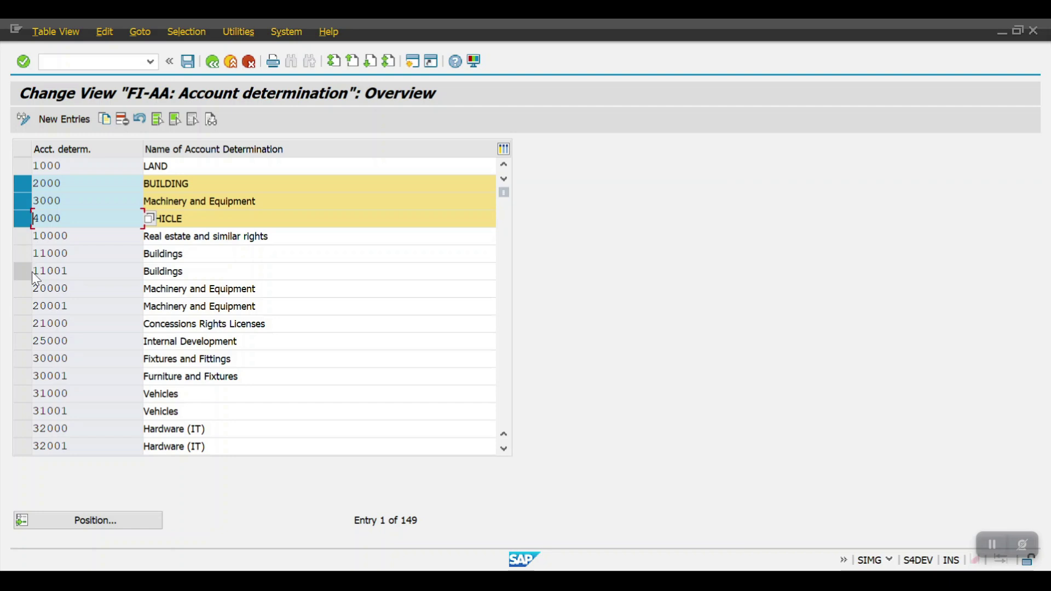
{"action": "left_click", "coordinate": [24, 360]}
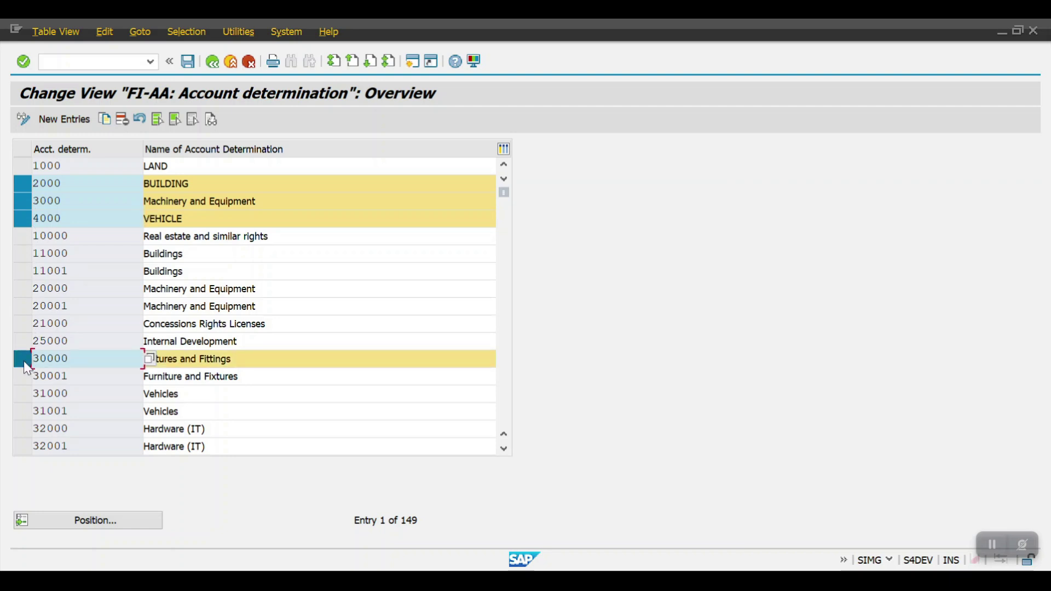
{"action": "scroll", "coordinate": [203, 340], "scroll_direction": "down", "scroll_amount": 1}
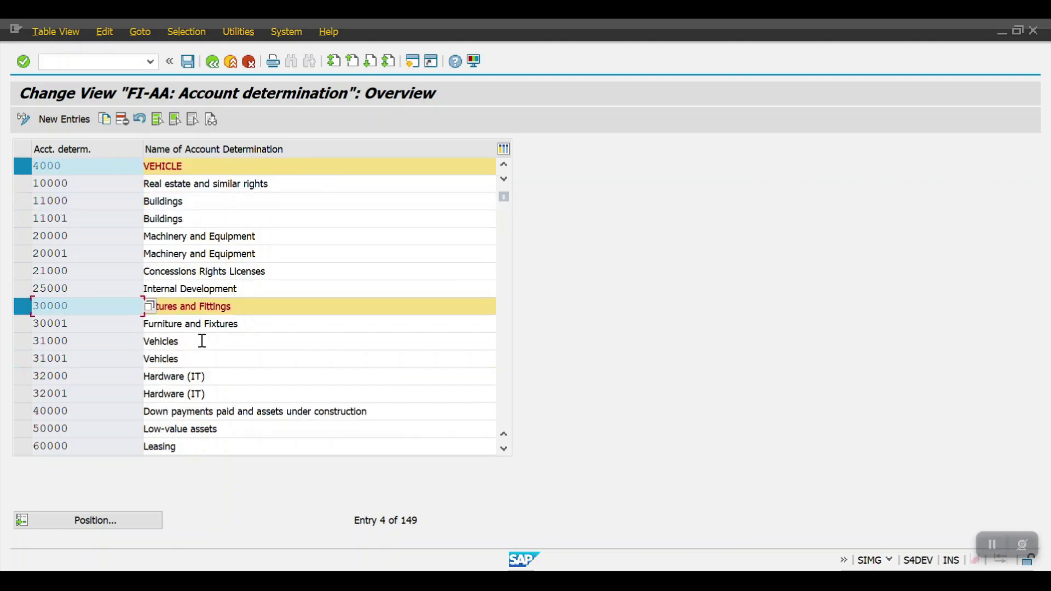
{"action": "scroll", "coordinate": [202, 341], "scroll_direction": "down", "scroll_amount": 3}
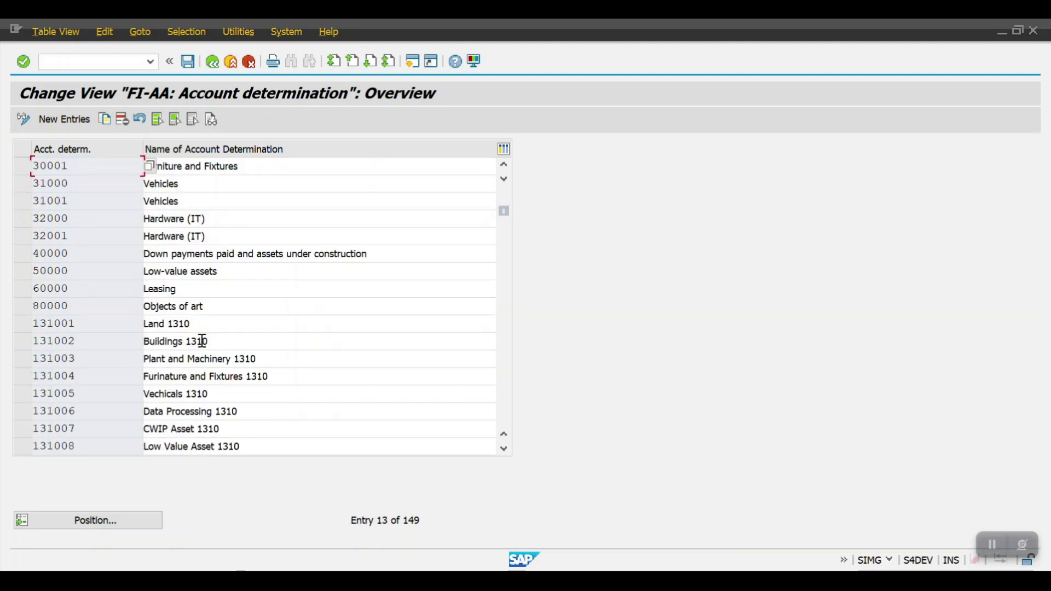
{"action": "scroll", "coordinate": [202, 341], "scroll_direction": "down", "scroll_amount": 3}
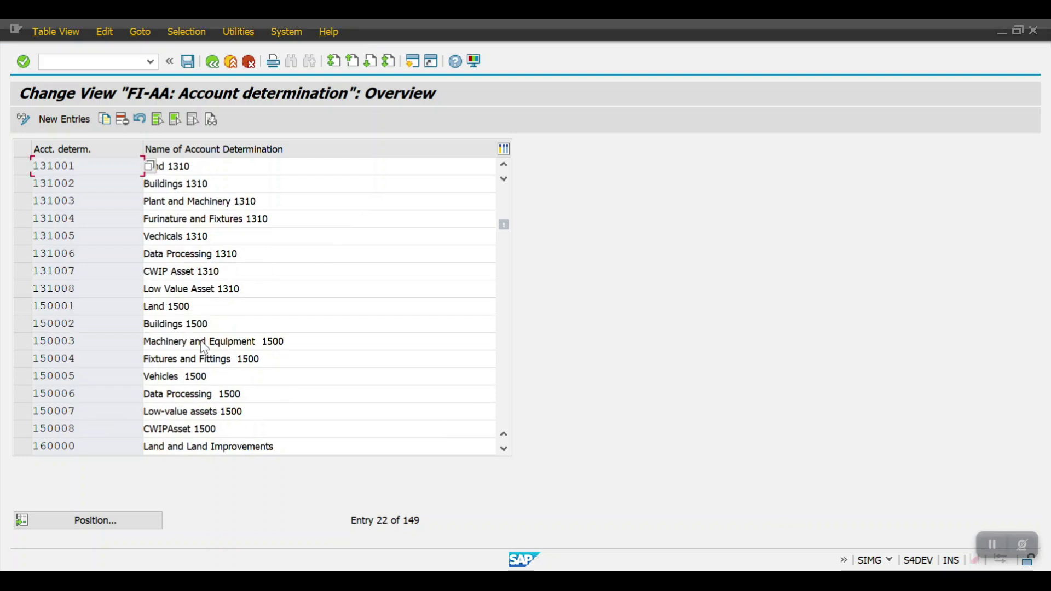
{"action": "scroll", "coordinate": [205, 346], "scroll_direction": "down", "scroll_amount": 3}
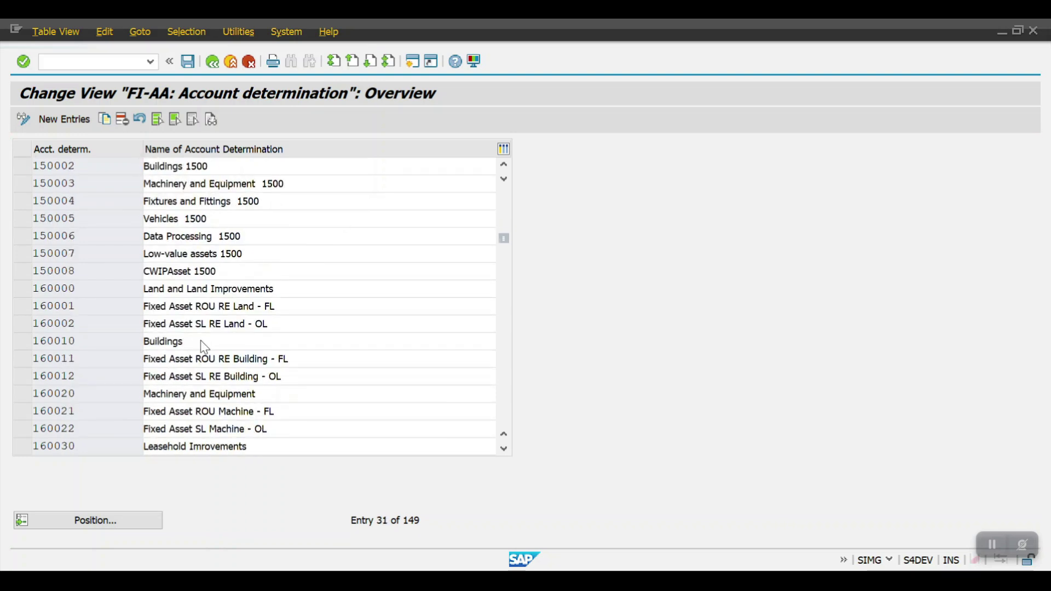
{"action": "scroll", "coordinate": [204, 346], "scroll_direction": "down", "scroll_amount": 2}
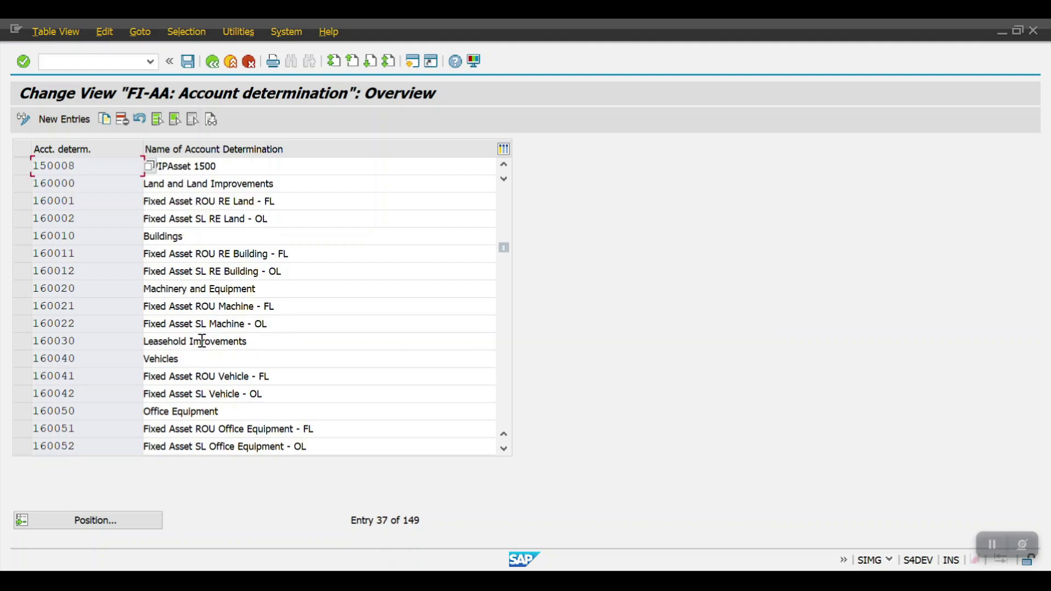
{"action": "left_click", "coordinate": [103, 117]}
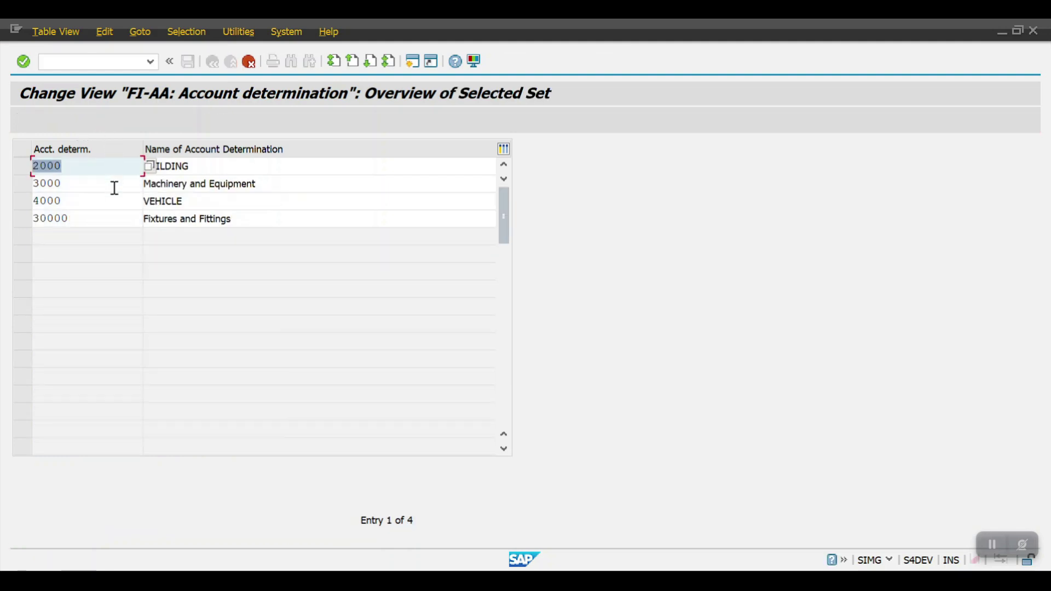
Assign the copied entries the keys Z001 for building, Z002 for machinery, Z003 for vehicle and Z004 for fixtures, and confirm the copy.
{"action": "type", "text": "Z001"}
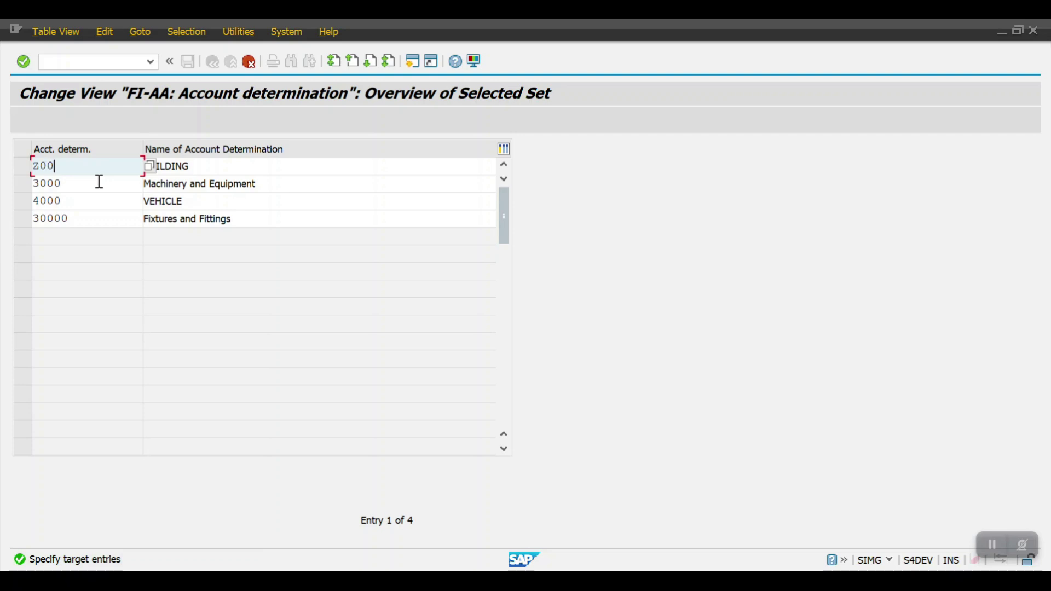
{"action": "left_click", "coordinate": [96, 182]}
{"action": "left_click_drag", "start_coordinate": [96, 181], "coordinate": [34, 184]}
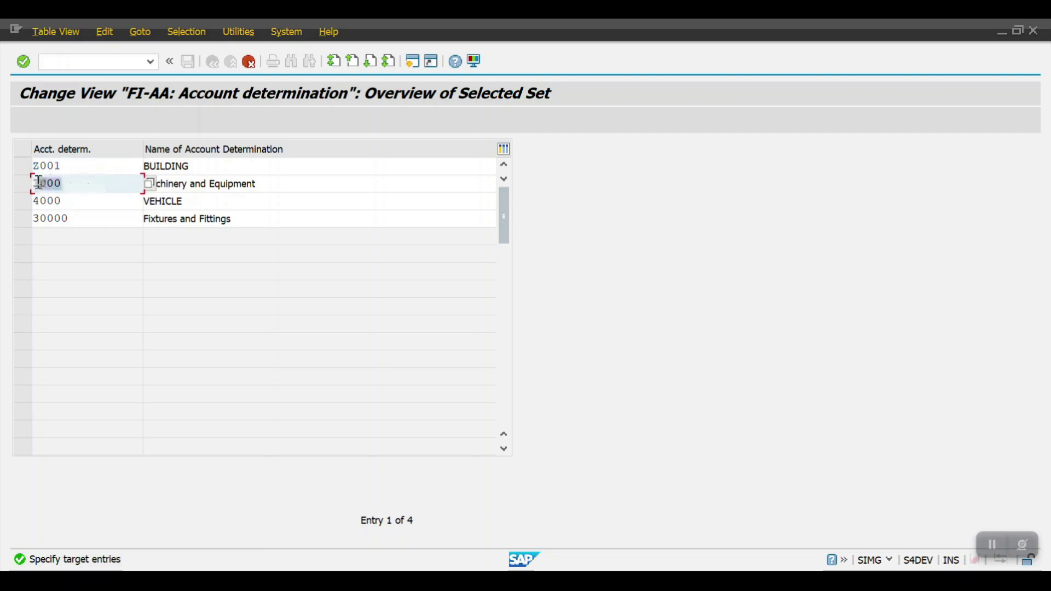
{"action": "type", "text": "Z002"}
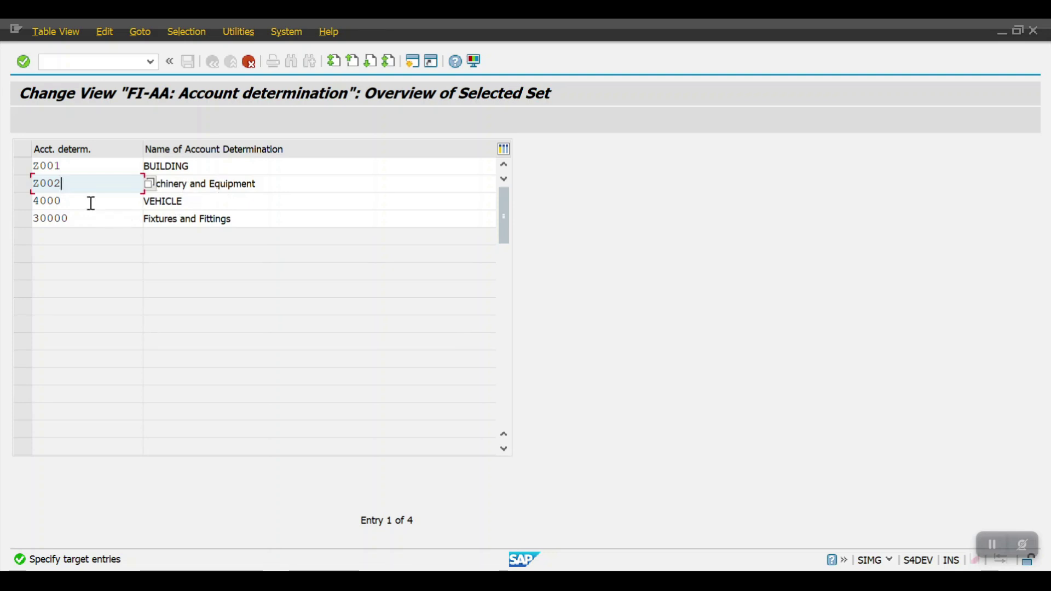
{"action": "left_click_drag", "start_coordinate": [89, 201], "coordinate": [5, 202]}
{"action": "type", "text": "Z003"}
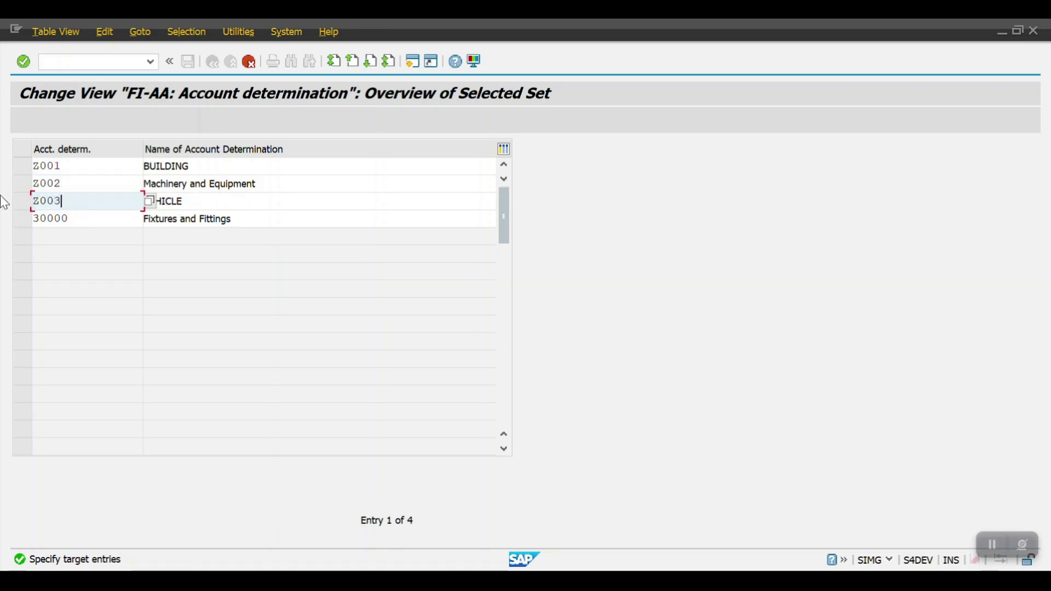
{"action": "left_click_drag", "start_coordinate": [98, 218], "coordinate": [3, 217]}
{"action": "type", "text": "Z004"}
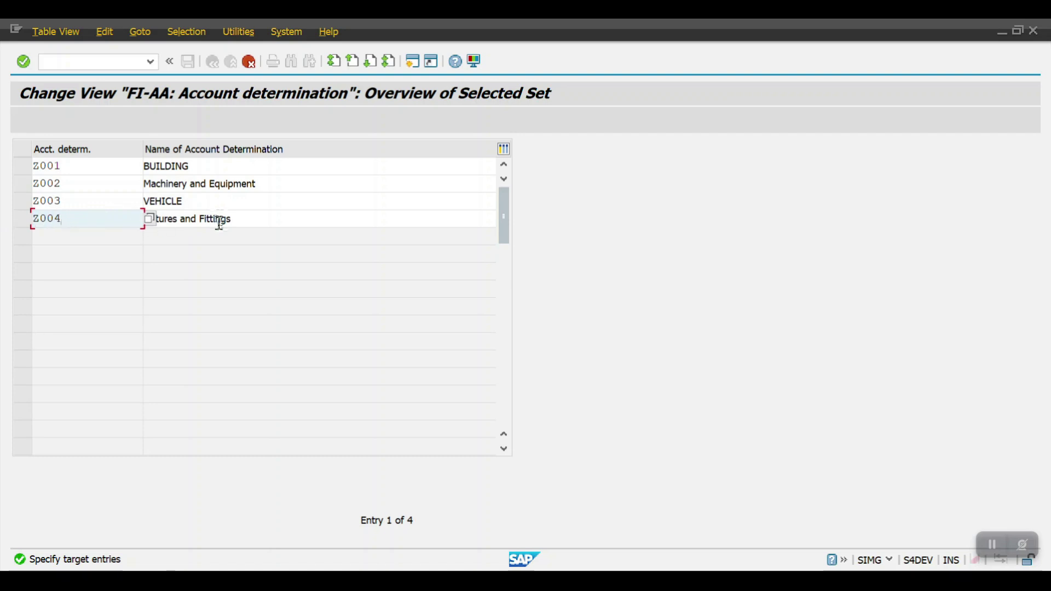
{"action": "key", "text": "Return"}
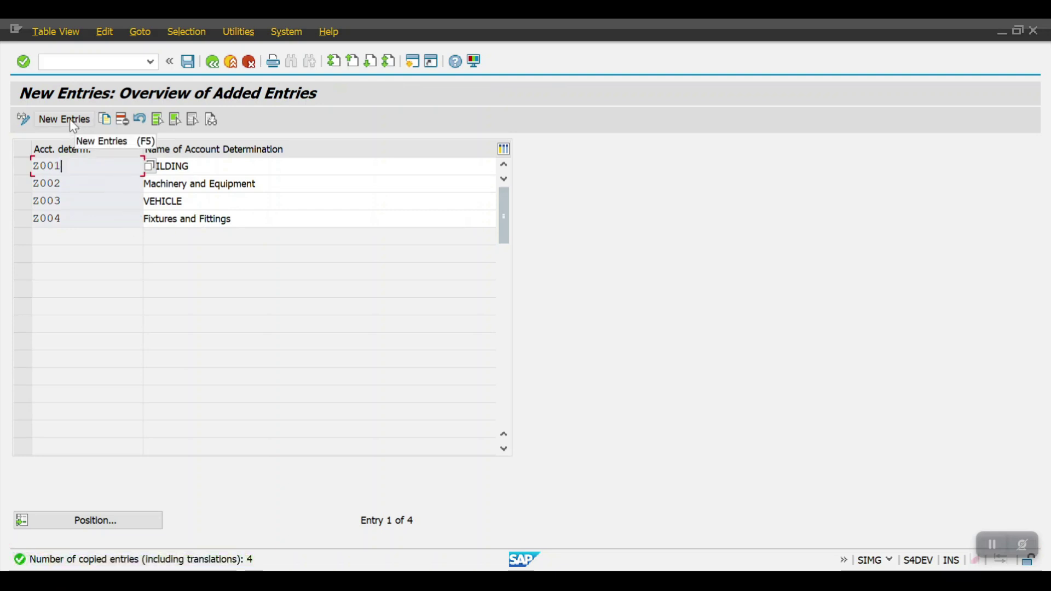
Add a new account determination Z999 named AUC and save the entries to the proposed customizing request.
{"action": "left_click", "coordinate": [70, 119]}
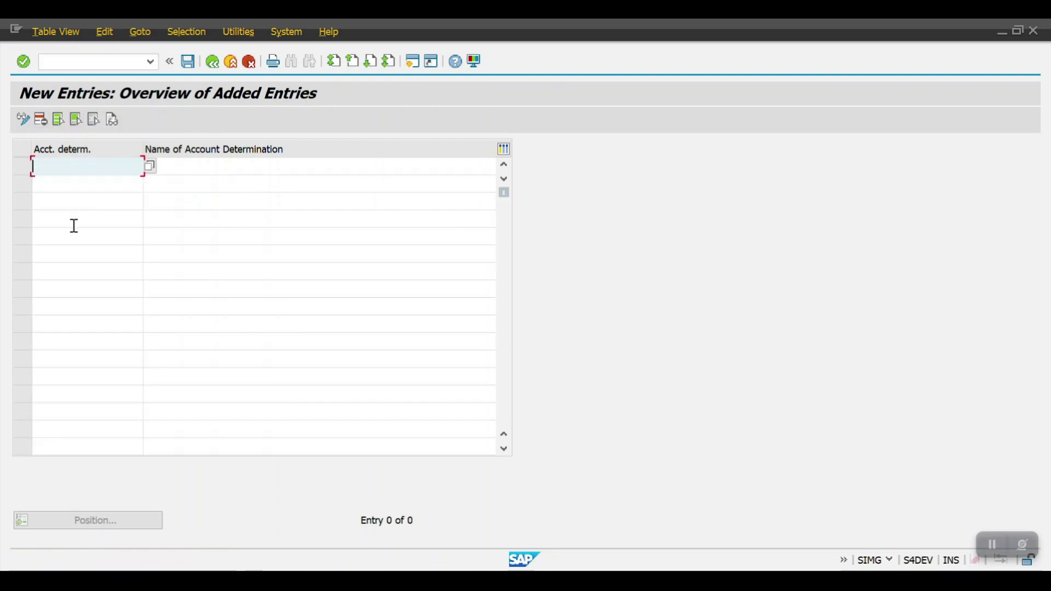
{"action": "type", "text": "Z999"}
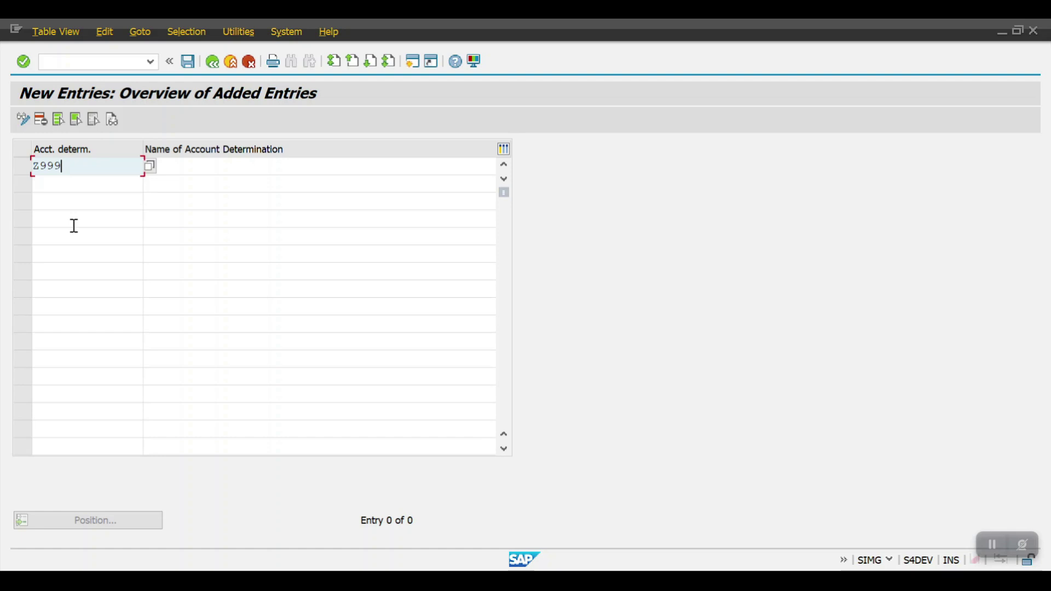
{"action": "key", "text": "Tab"}
{"action": "type", "text": "AUC"}
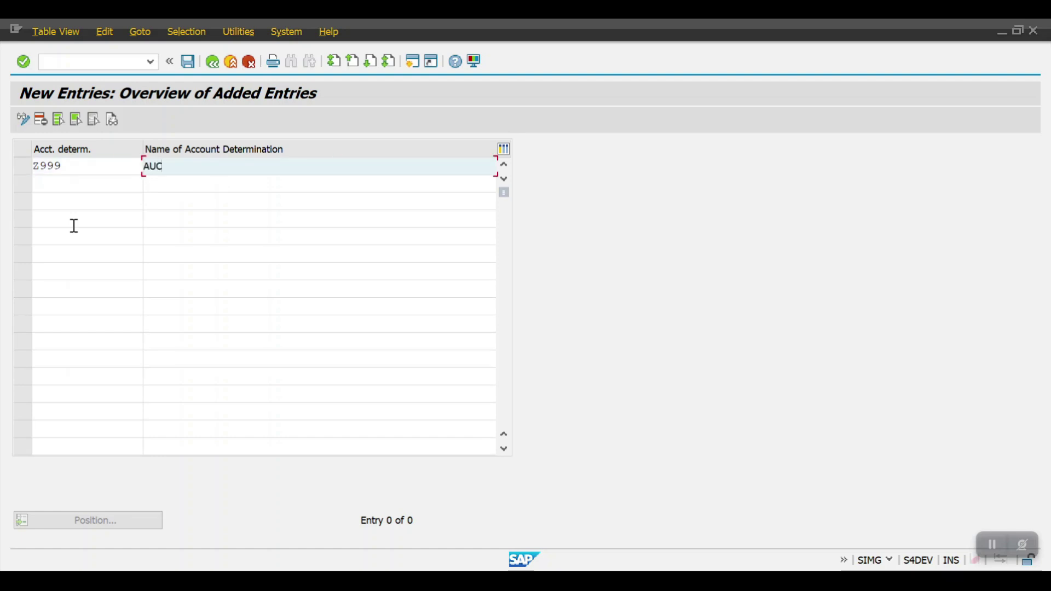
{"action": "key", "text": "Return"}
{"action": "left_click", "coordinate": [189, 62]}
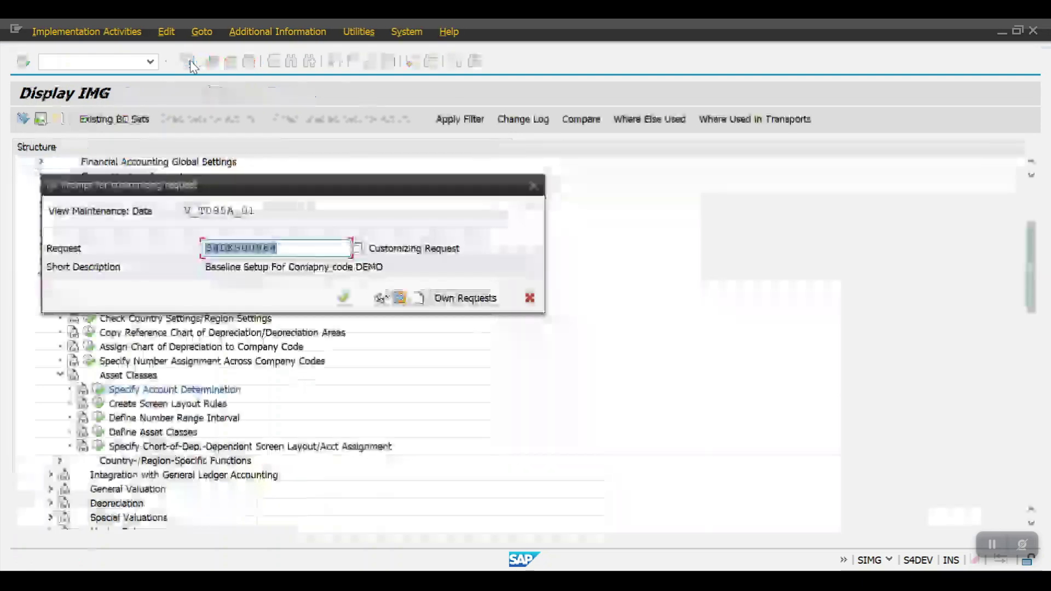
{"action": "left_click", "coordinate": [339, 297]}
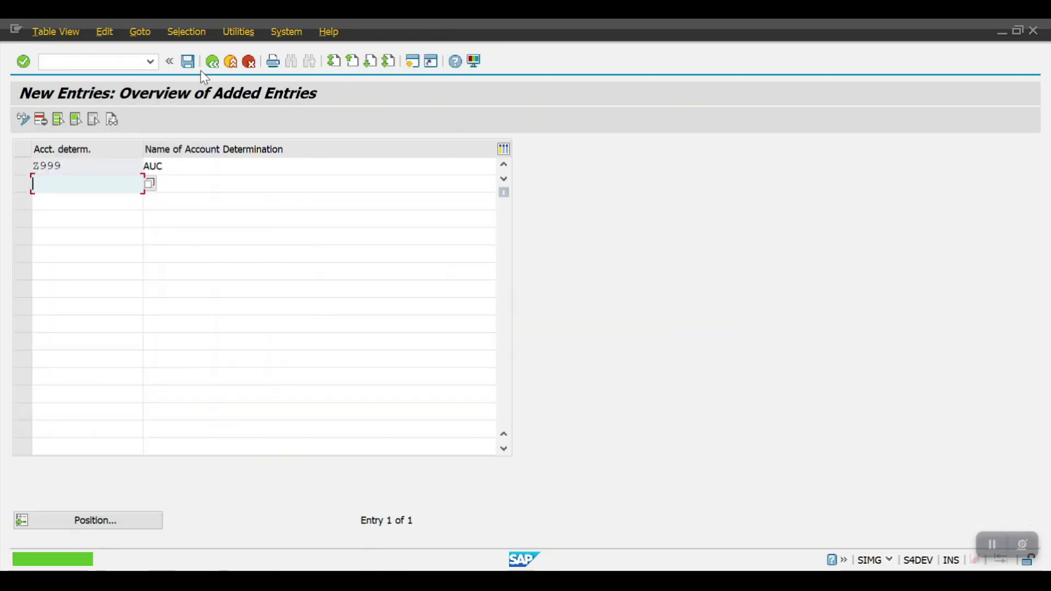
Return to the account determination overview, check the entries Z001 to Z004 and Z999, and go back to the implementation guide.
{"action": "left_click", "coordinate": [211, 61]}
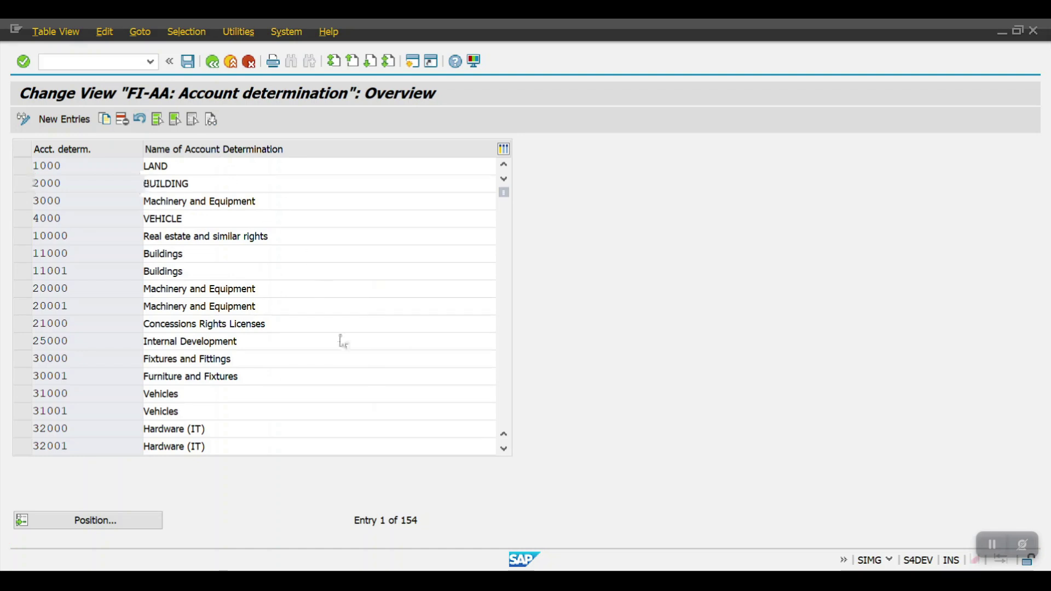
{"action": "scroll", "coordinate": [341, 335], "scroll_direction": "down", "scroll_amount": 5}
{"action": "scroll", "coordinate": [343, 341], "scroll_direction": "down", "scroll_amount": 10}
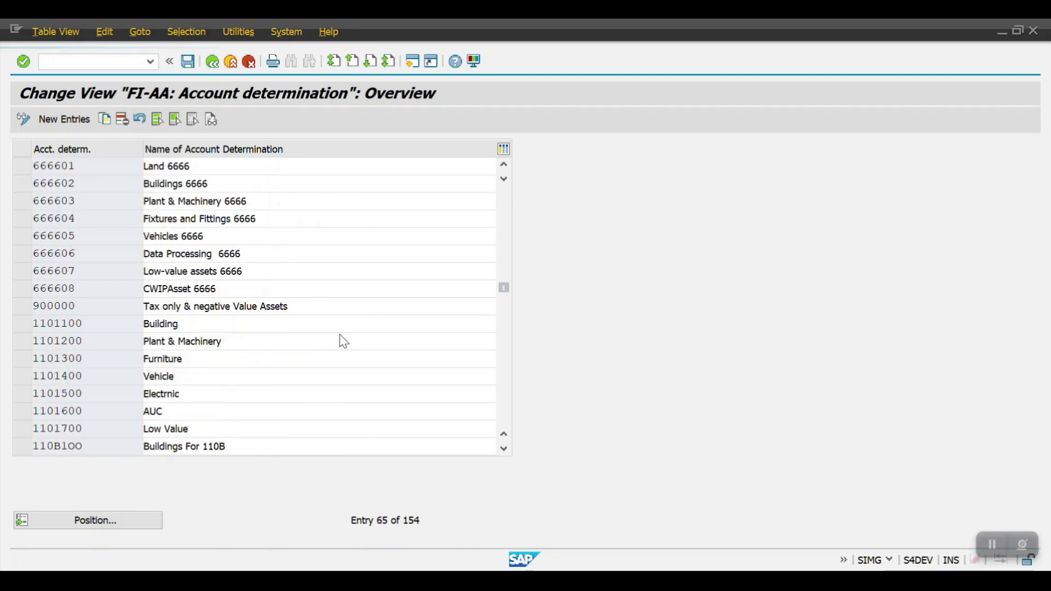
{"action": "scroll", "coordinate": [344, 341], "scroll_direction": "down", "scroll_amount": 2}
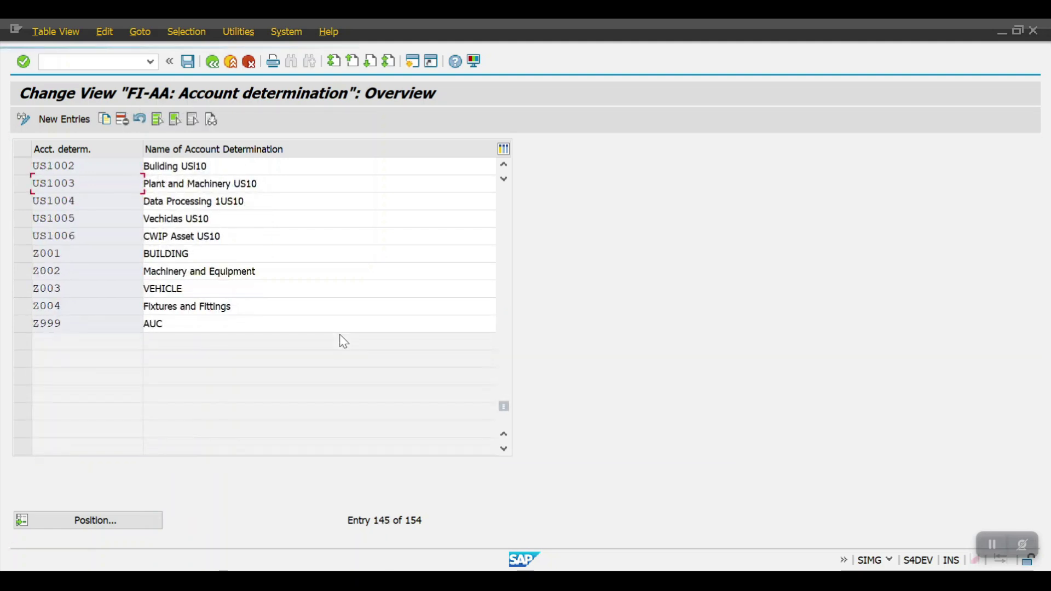
{"action": "left_click_drag", "start_coordinate": [25, 252], "coordinate": [25, 309]}
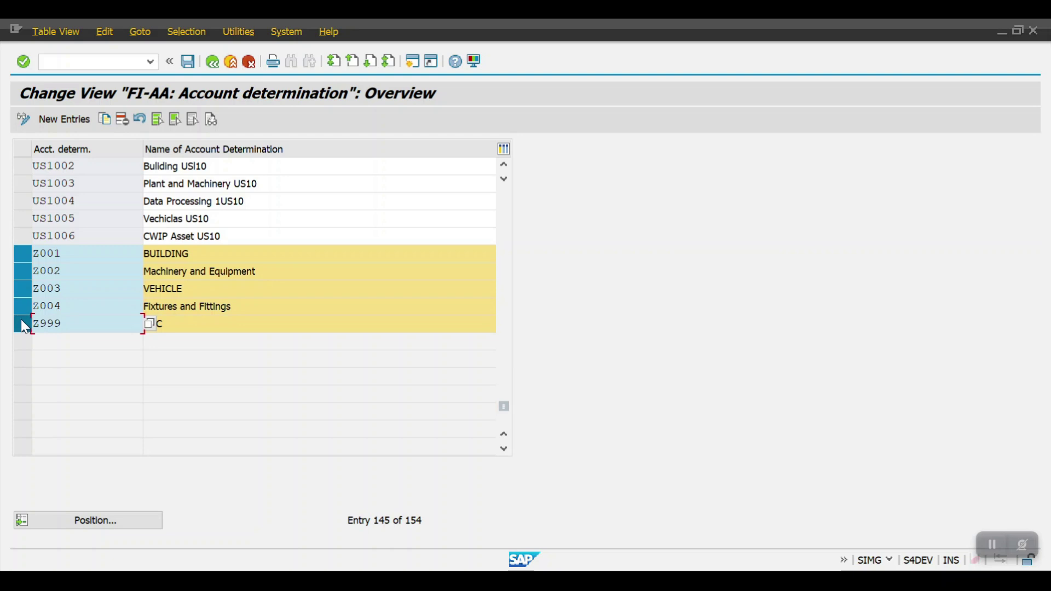
{"action": "left_click", "coordinate": [213, 62]}
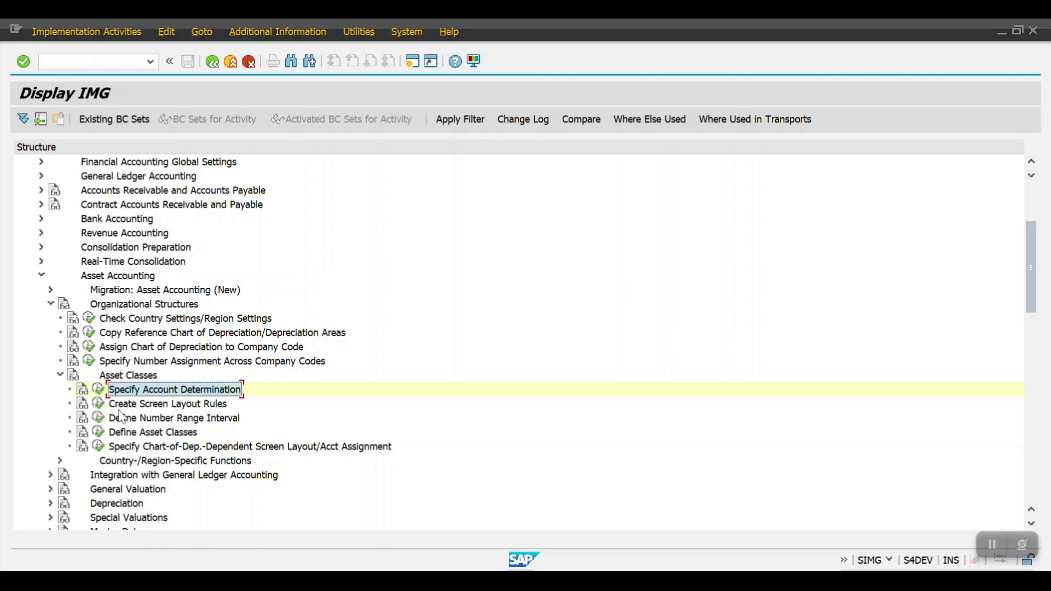
Open Create Screen Layout Rules, review the rules Z001 to Z004 and Z999, and return to the implementation guide.
{"action": "left_click", "coordinate": [98, 404]}
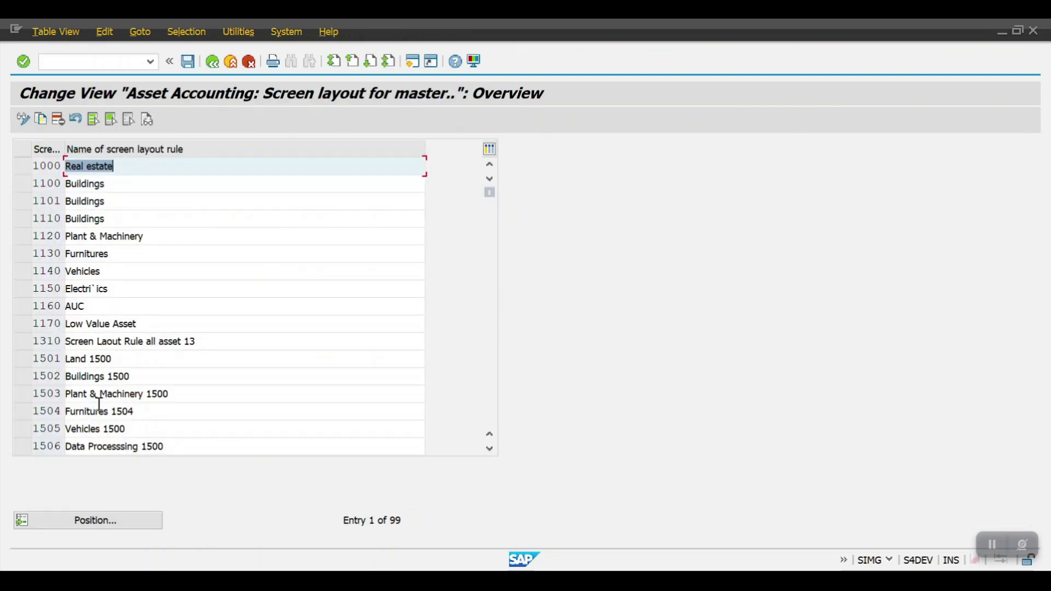
{"action": "scroll", "coordinate": [103, 404], "scroll_direction": "down", "scroll_amount": 4}
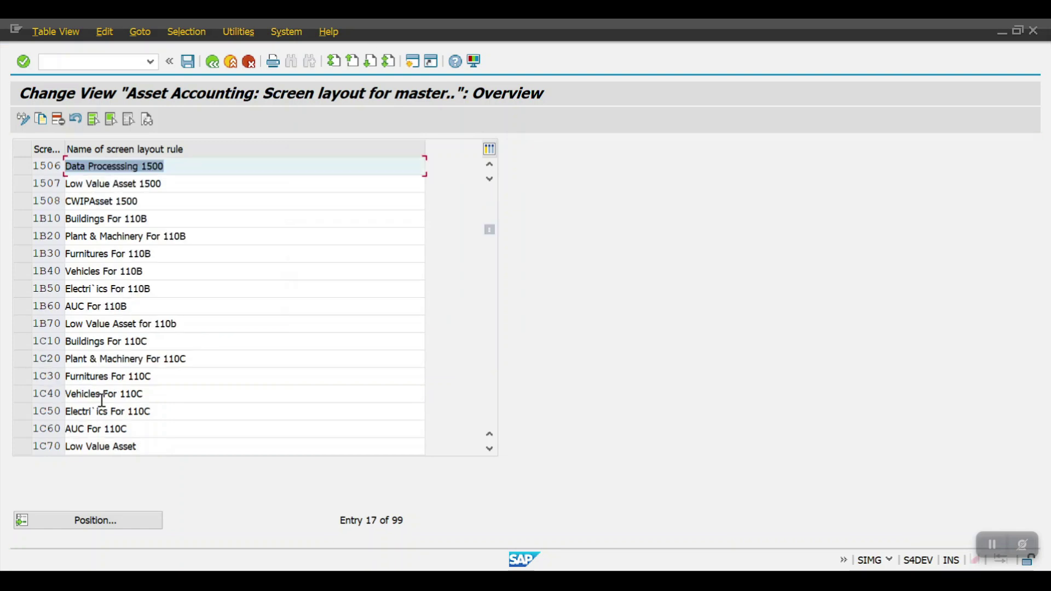
{"action": "scroll", "coordinate": [104, 408], "scroll_direction": "down", "scroll_amount": 2}
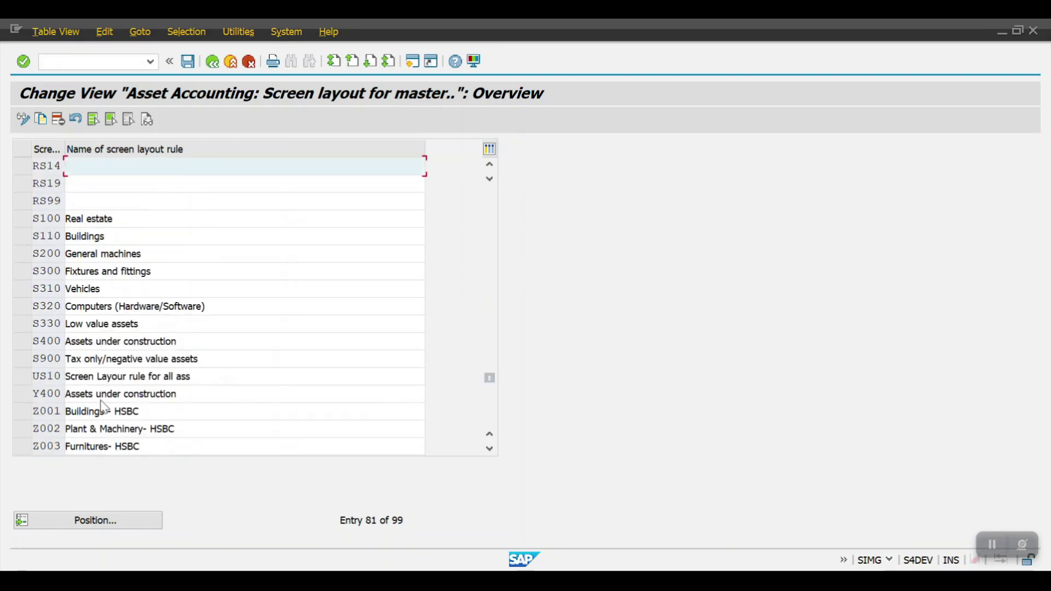
{"action": "scroll", "coordinate": [91, 309], "scroll_direction": "up", "scroll_amount": 1}
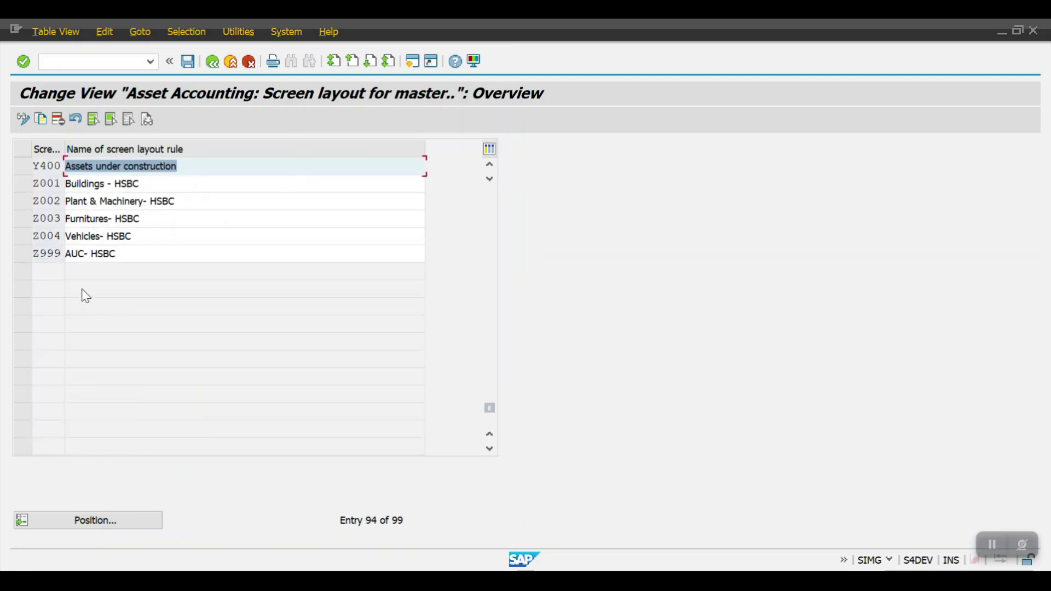
{"action": "left_click", "coordinate": [209, 63]}
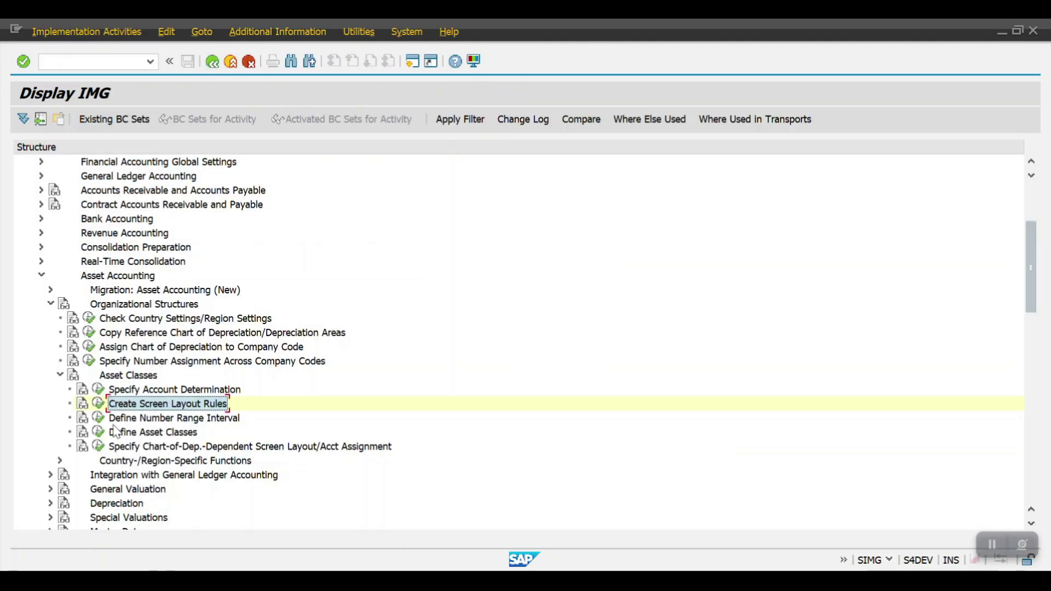
Open the Define Number Range Interval activity and start editing the asset number intervals for company code 2000.
{"action": "left_click", "coordinate": [97, 418]}
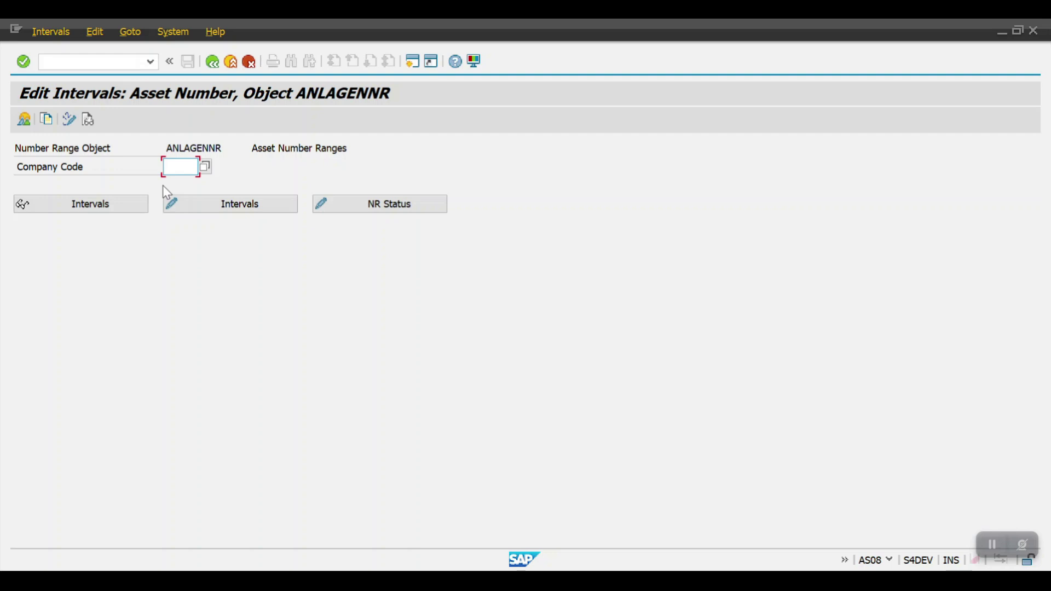
{"action": "left_click", "coordinate": [173, 163]}
{"action": "type", "text": "2000"}
{"action": "left_click", "coordinate": [203, 201]}
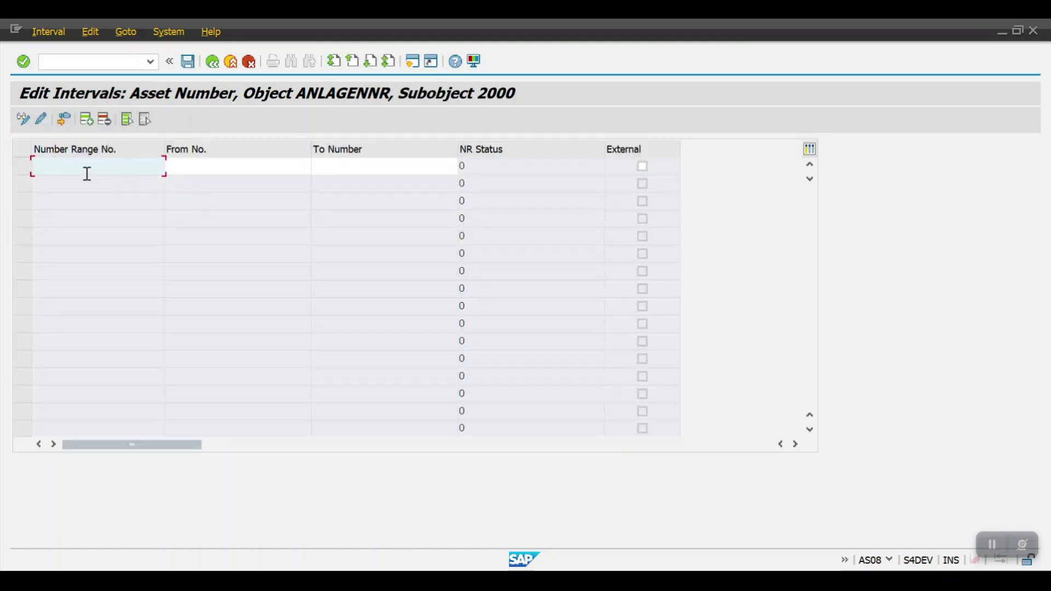
Enter number range 01 running from 1000000 to 1999999.
{"action": "left_click", "coordinate": [79, 170]}
{"action": "left_click", "coordinate": [77, 185]}
{"action": "left_click", "coordinate": [181, 165]}
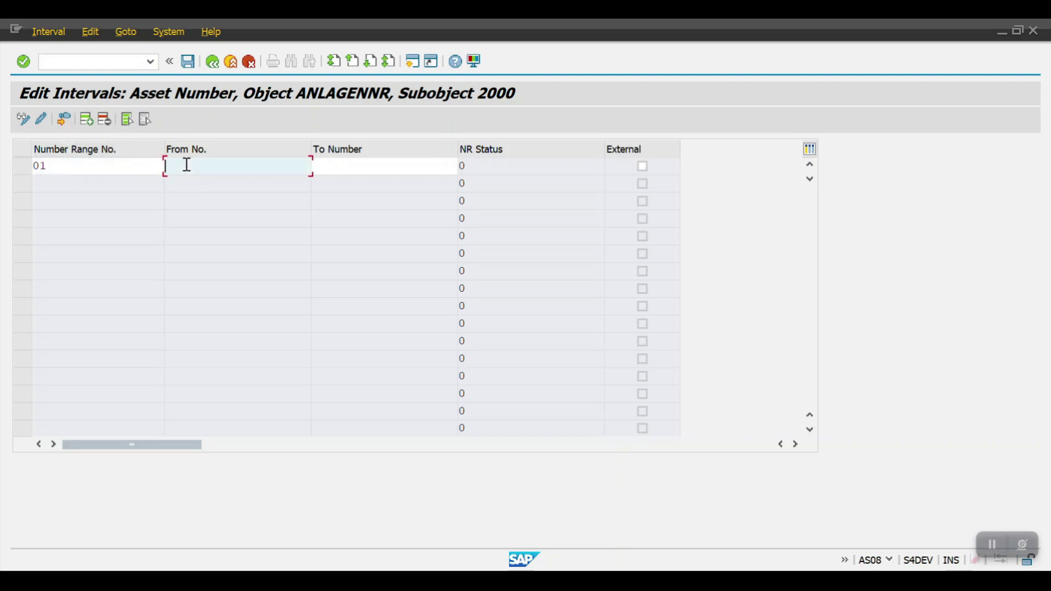
{"action": "left_click", "coordinate": [224, 174]}
{"action": "left_click", "coordinate": [343, 169]}
{"action": "left_click", "coordinate": [342, 197]}
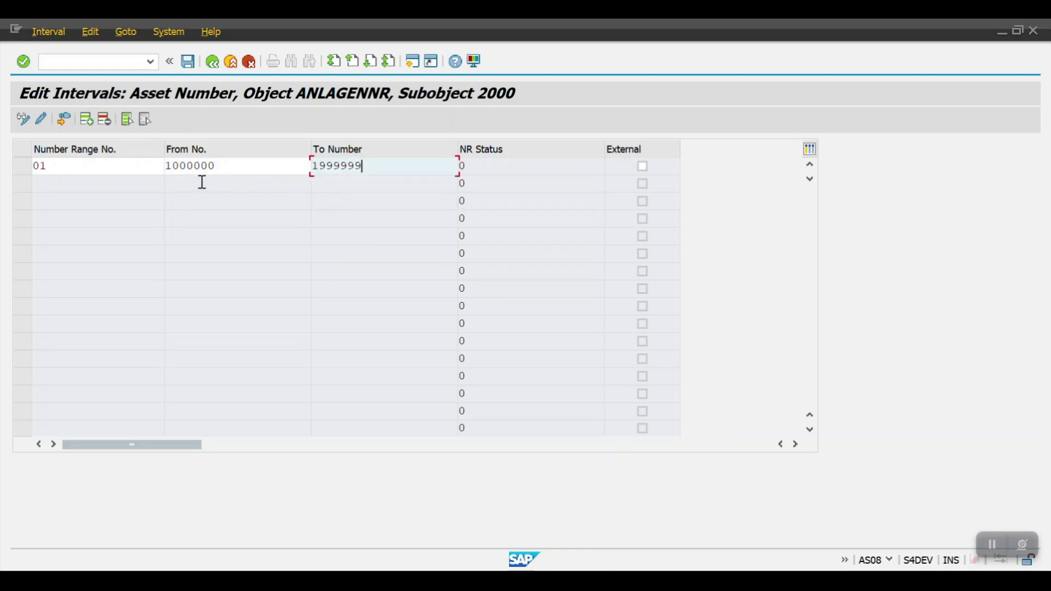
{"action": "key", "text": "Return"}
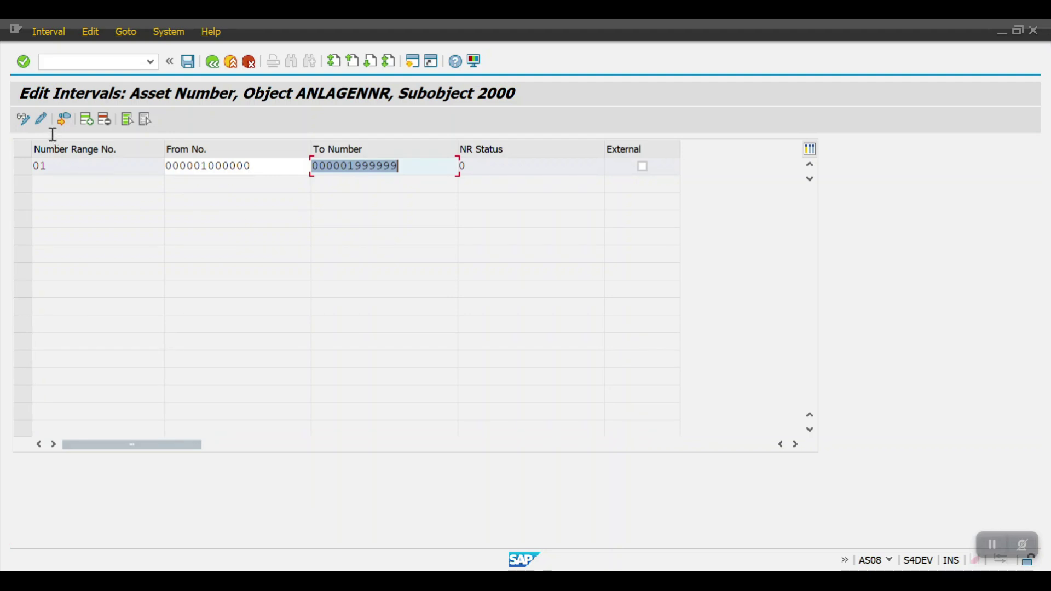
Insert additional interval lines and number them 02, 03, 04 and 09.
{"action": "left_click", "coordinate": [86, 121]}
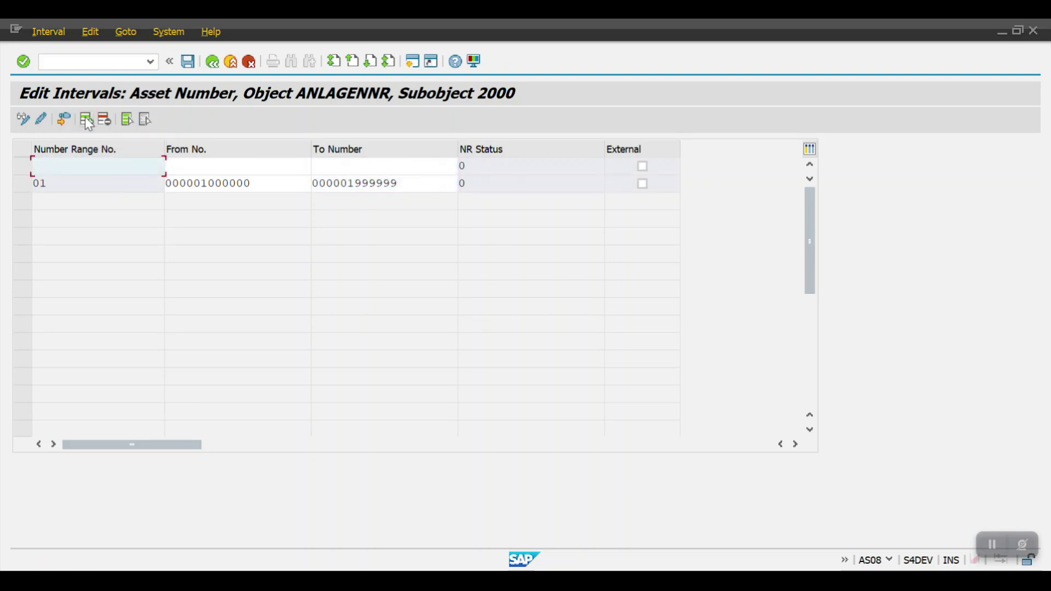
{"action": "left_click", "coordinate": [87, 120]}
{"action": "left_click", "coordinate": [86, 120]}
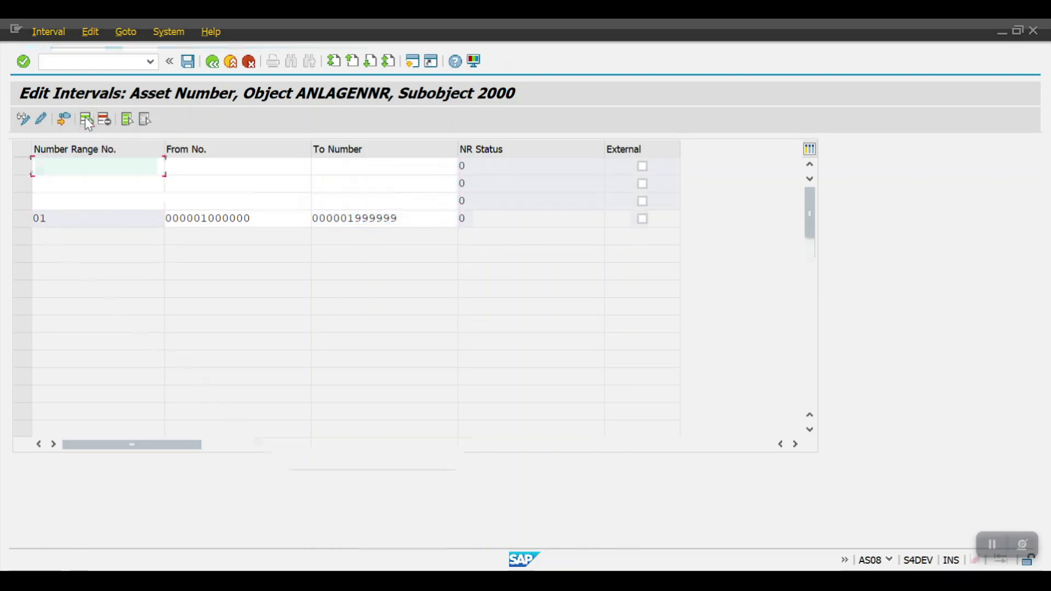
{"action": "type", "text": "02"}
{"action": "left_click", "coordinate": [82, 182]}
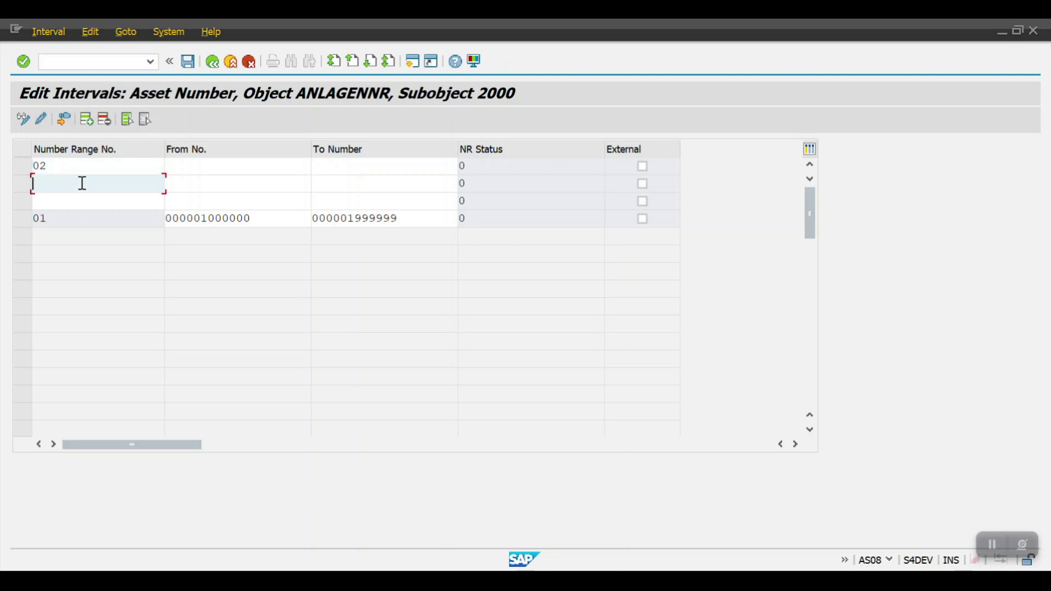
{"action": "type", "text": "03"}
{"action": "left_click", "coordinate": [77, 202]}
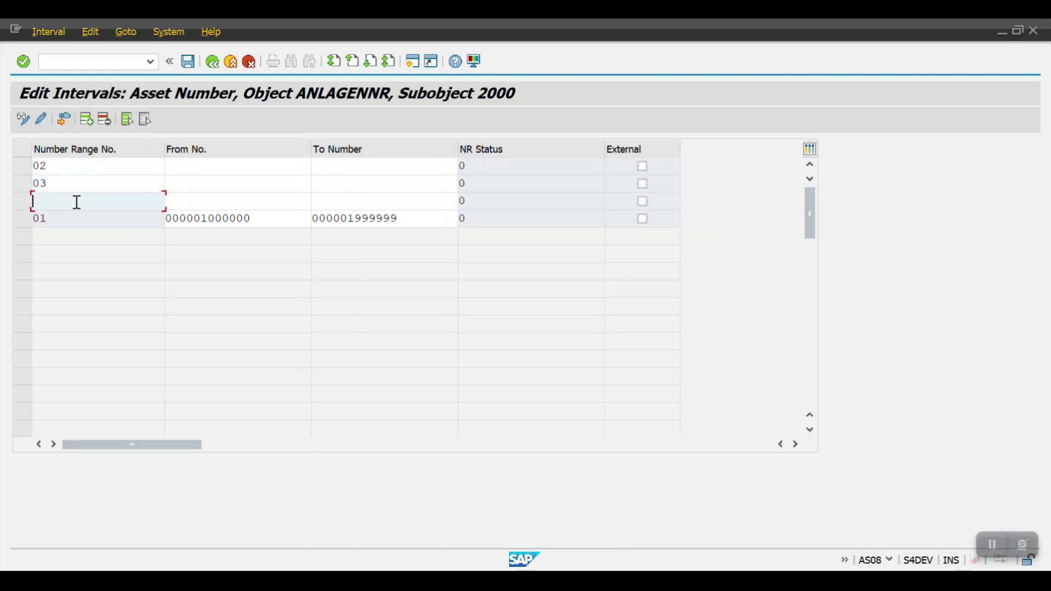
{"action": "type", "text": "04"}
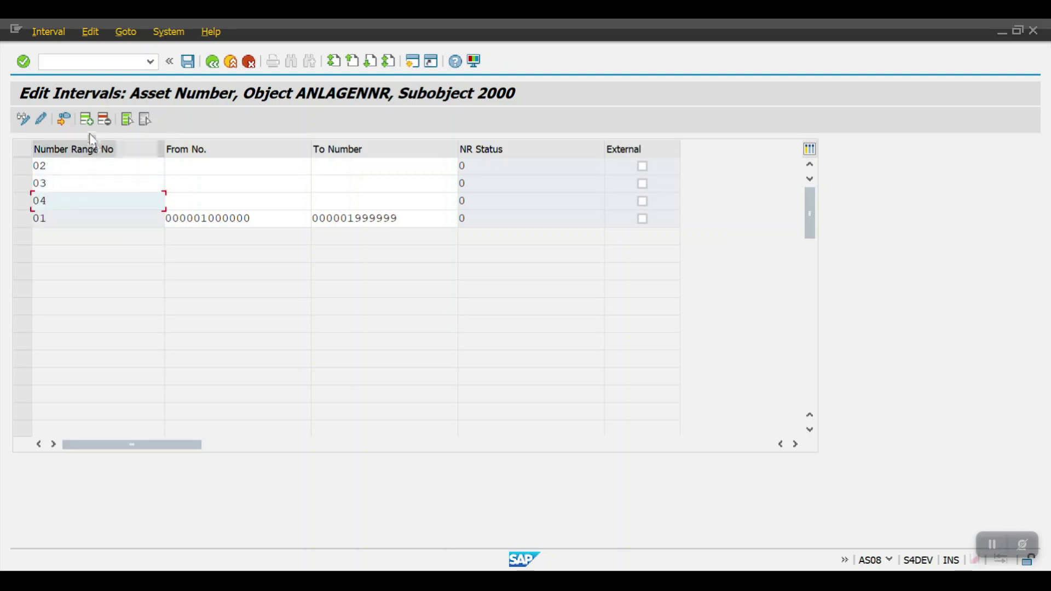
{"action": "left_click", "coordinate": [87, 120]}
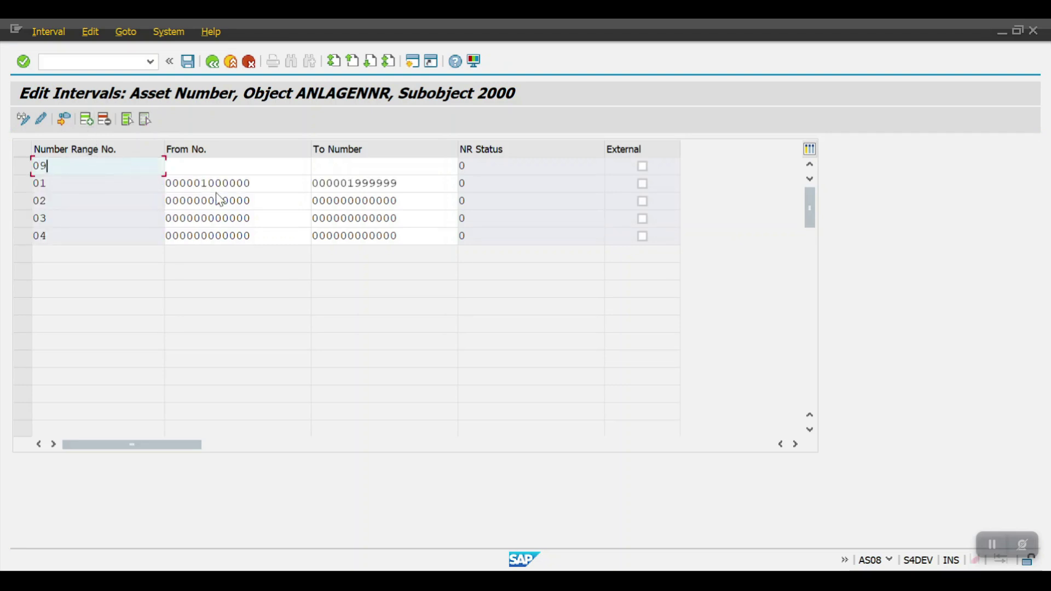
{"action": "left_click", "coordinate": [234, 166]}
{"action": "key", "text": "Return"}
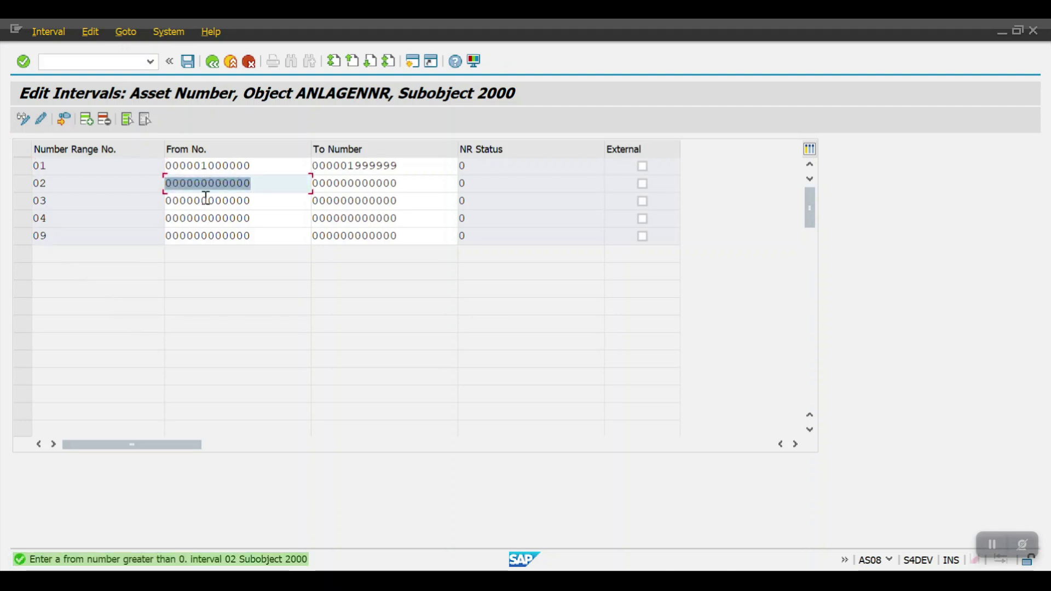
Set number range 02 to run from 2000000 to 2999999.
{"action": "left_click", "coordinate": [255, 165]}
{"action": "key", "text": "ctrl+c"}
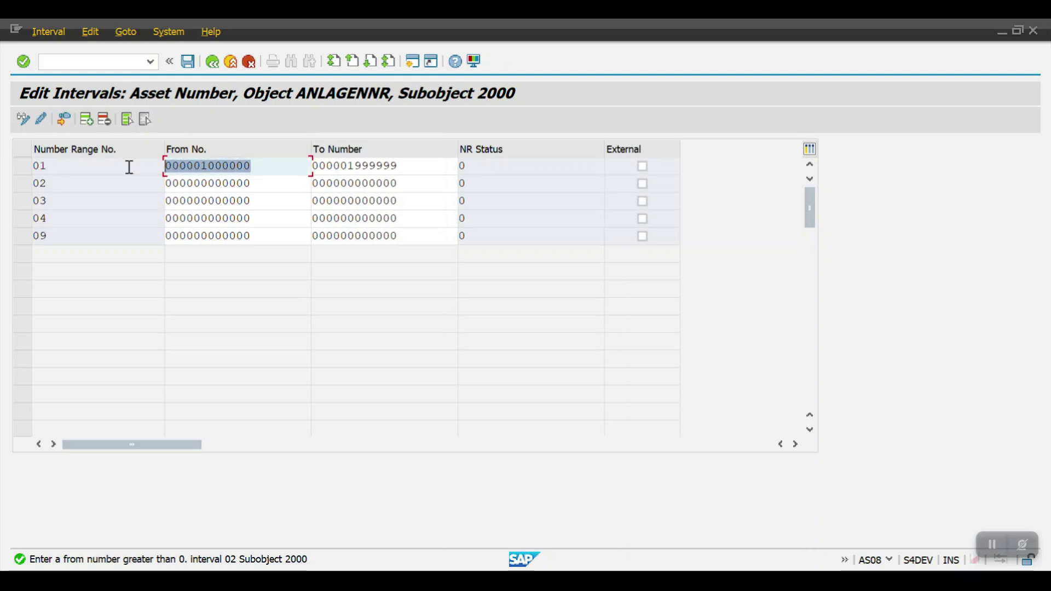
{"action": "key", "text": "Home"}
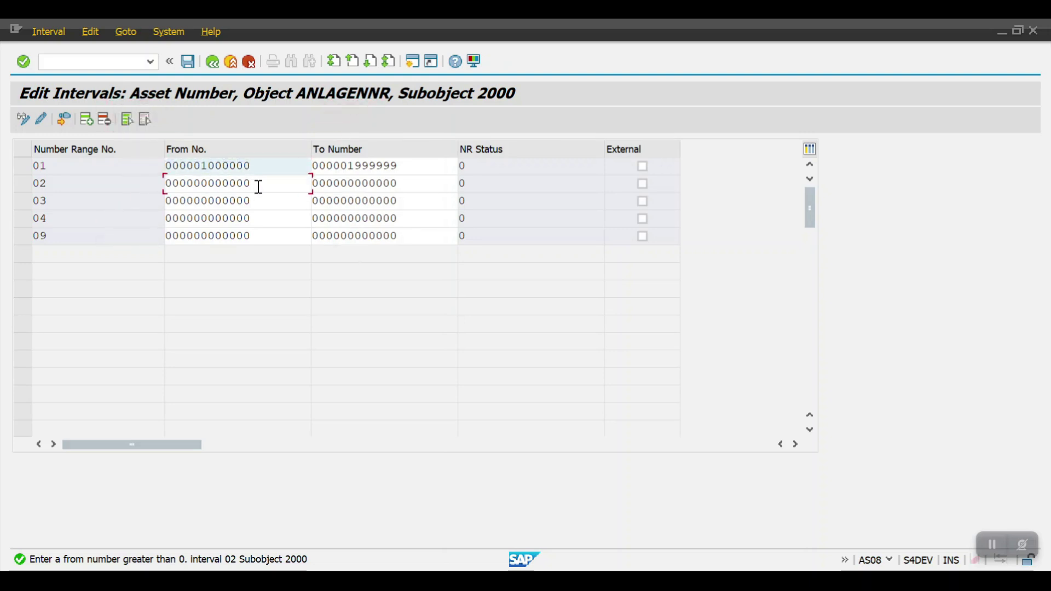
{"action": "left_click", "coordinate": [258, 184]}
{"action": "key", "text": "ctrl+v"}
{"action": "left_click_drag", "start_coordinate": [209, 187], "coordinate": [203, 185]}
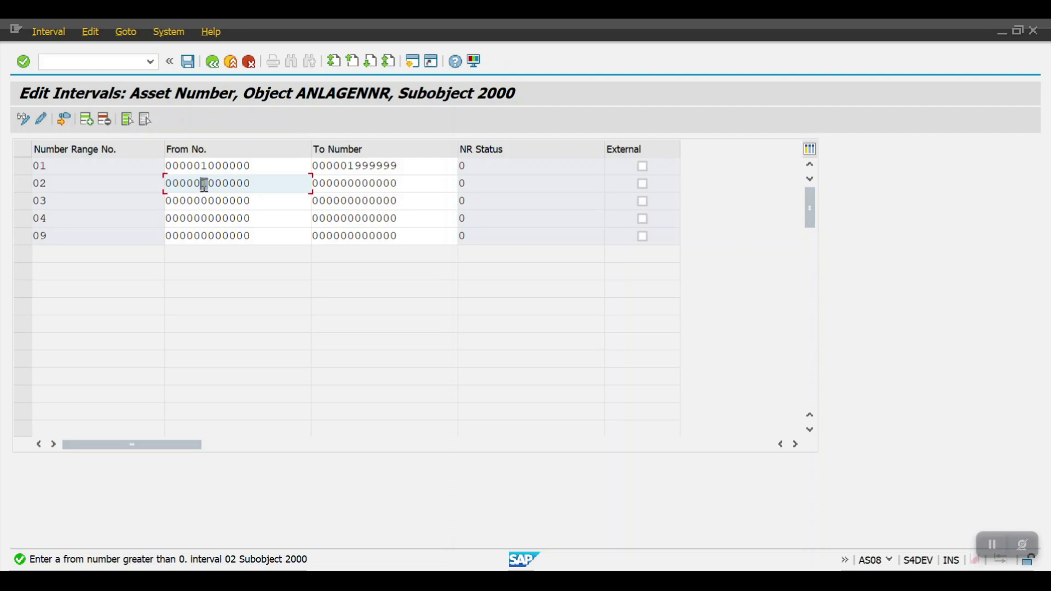
{"action": "type", "text": "2"}
{"action": "double_click", "coordinate": [266, 182]}
{"action": "key", "text": "ctrl+c"}
{"action": "key", "text": "Home"}
{"action": "double_click", "coordinate": [422, 188]}
{"action": "key", "text": "ctrl+v"}
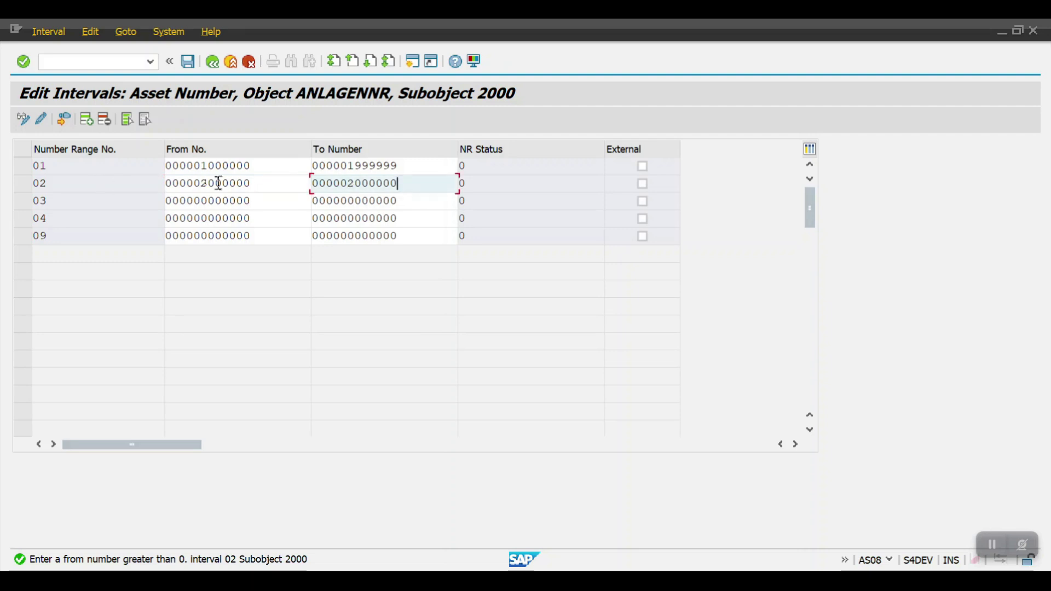
{"action": "key", "text": "BackSpace"}
{"action": "key", "text": "BackSpace"}
{"action": "key", "text": "BackSpace"}
{"action": "key", "text": "BackSpace"}
{"action": "type", "text": "99999"}
Set number range 03 to run from 3000000 to 3999999.
{"action": "left_click", "coordinate": [273, 202]}
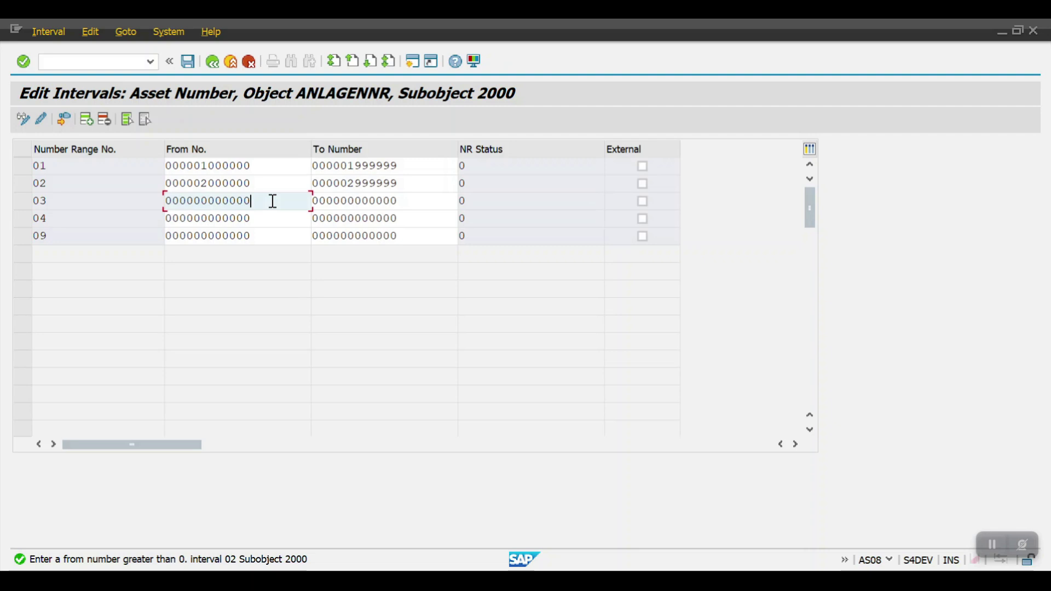
{"action": "key", "text": "BackSpace"}
{"action": "key", "text": "BackSpace"}
{"action": "key", "text": "BackSpace"}
{"action": "key", "text": "BackSpace"}
{"action": "key", "text": "BackSpace"}
{"action": "key", "text": "BackSpace"}
{"action": "key", "text": "BackSpace"}
{"action": "type", "text": "3000000"}
{"action": "key", "text": "Tab"}
{"action": "left_click", "coordinate": [411, 202]}
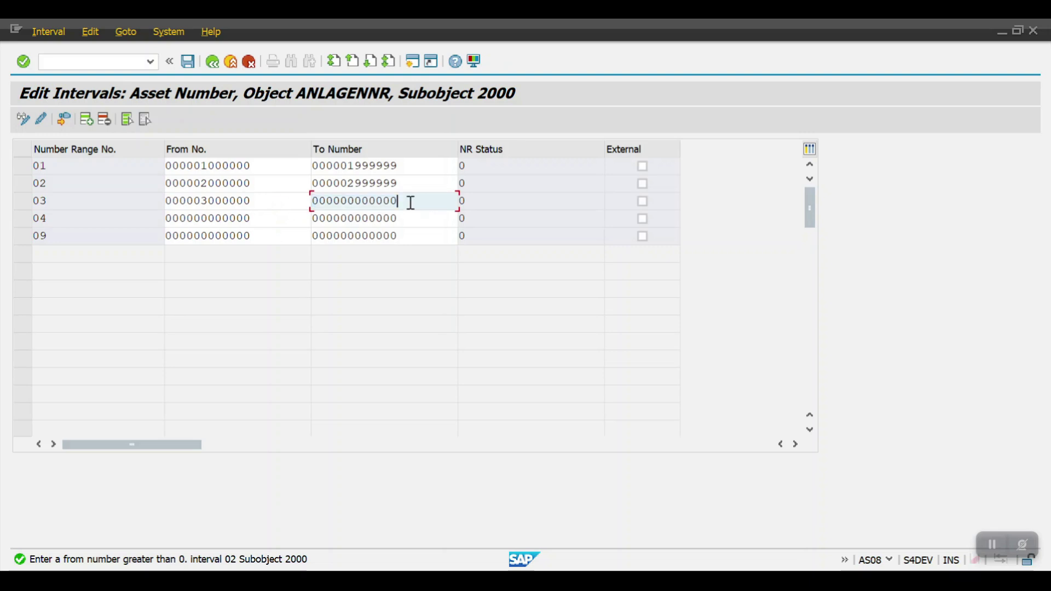
{"action": "key", "text": "BackSpace"}
{"action": "key", "text": "BackSpace"}
{"action": "key", "text": "BackSpace"}
{"action": "key", "text": "BackSpace"}
{"action": "key", "text": "BackSpace"}
{"action": "key", "text": "BackSpace"}
{"action": "key", "text": "BackSpace"}
{"action": "type", "text": "39999"}
Set number range 04 to run from 4000000 to 4999999.
{"action": "left_click", "coordinate": [258, 218]}
{"action": "key", "text": "BackSpace"}
{"action": "key", "text": "BackSpace"}
{"action": "key", "text": "BackSpace"}
{"action": "key", "text": "BackSpace"}
{"action": "key", "text": "BackSpace"}
{"action": "type", "text": "04000000"}
{"action": "left_click", "coordinate": [406, 215]}
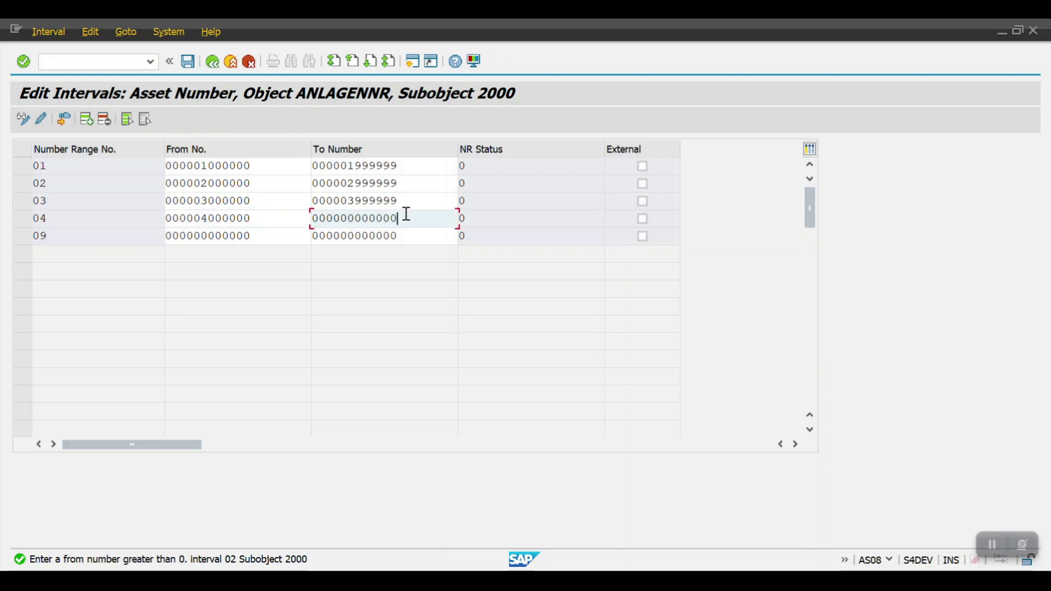
{"action": "key", "text": "BackSpace"}
{"action": "key", "text": "BackSpace"}
{"action": "key", "text": "BackSpace"}
{"action": "key", "text": "BackSpace"}
{"action": "key", "text": "BackSpace"}
{"action": "type", "text": "4999999"}
Set number range 09 to run from 9000000 to 9999999.
{"action": "left_click", "coordinate": [255, 236]}
{"action": "key", "text": "BackSpace"}
{"action": "key", "text": "BackSpace"}
{"action": "key", "text": "BackSpace"}
{"action": "key", "text": "BackSpace"}
{"action": "key", "text": "BackSpace"}
{"action": "key", "text": "BackSpace"}
{"action": "type", "text": "900000"}
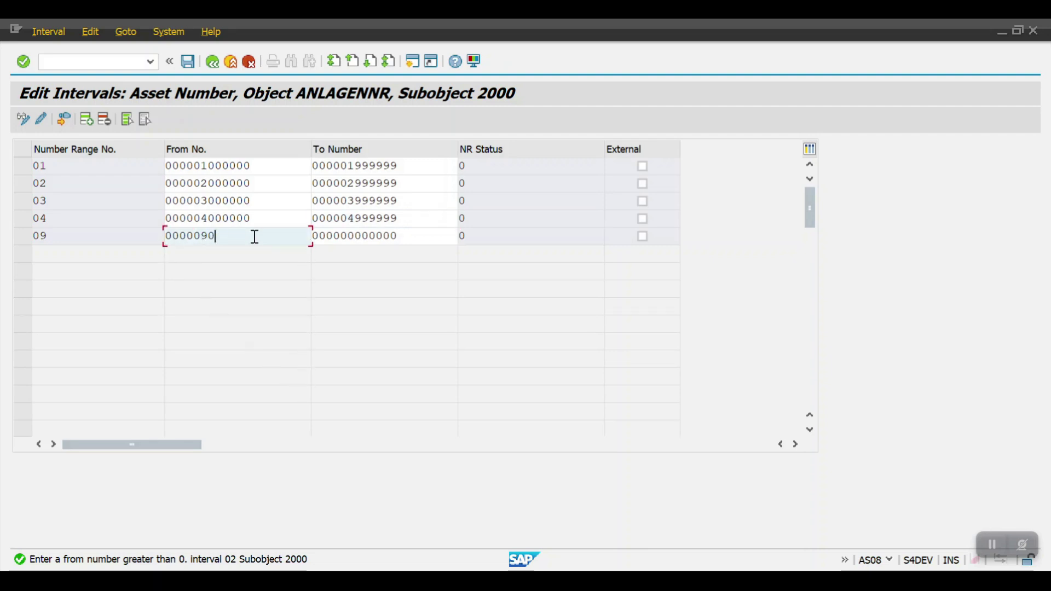
{"action": "left_click_drag", "start_coordinate": [397, 235], "coordinate": [348, 230]}
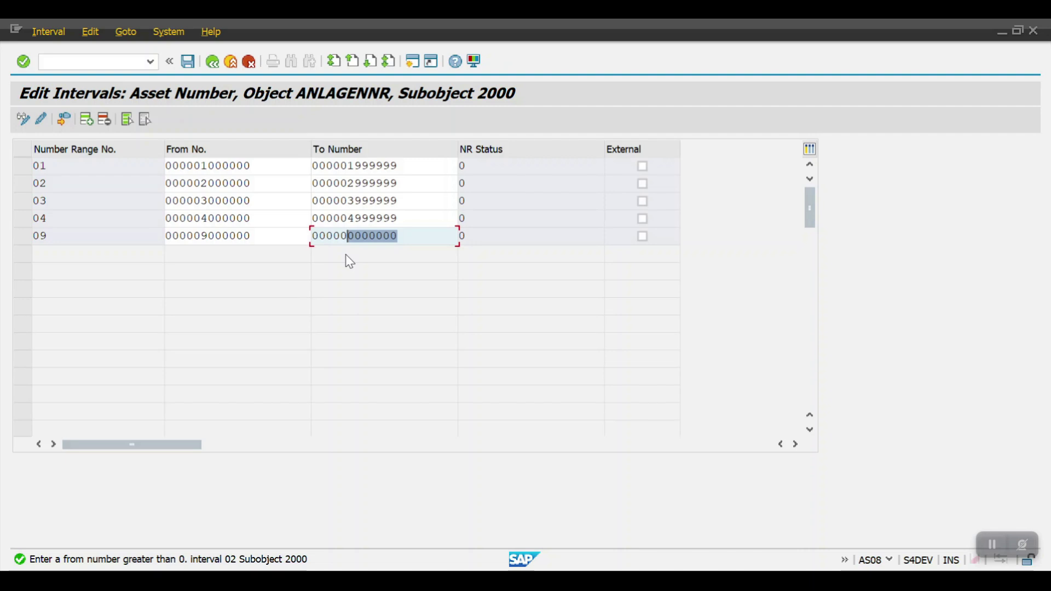
{"action": "type", "text": "9999999"}
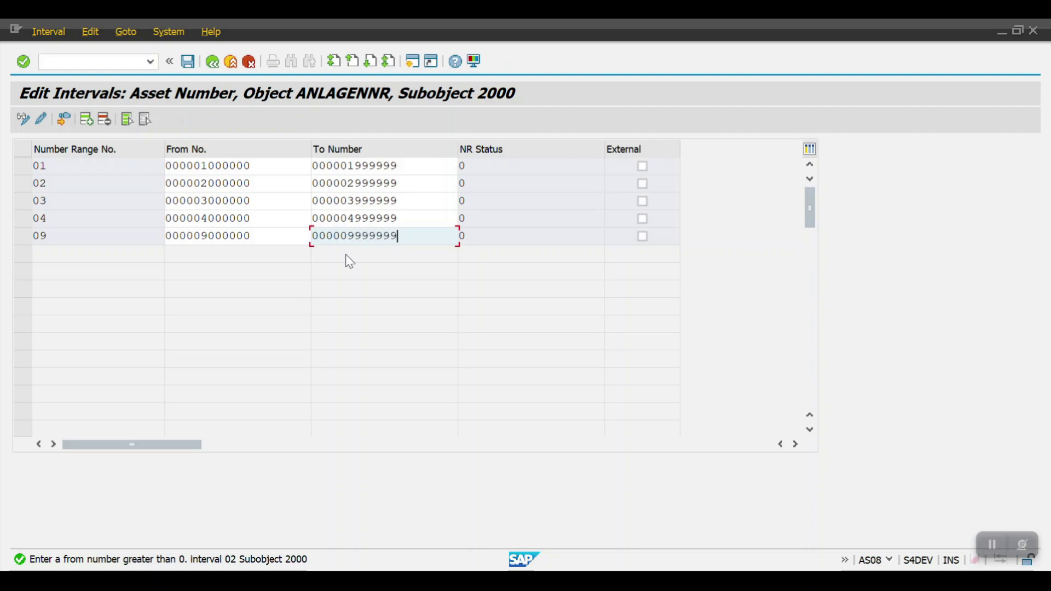
Save the asset number intervals of company code 2000 and acknowledge the number range transport notice.
{"action": "key", "text": "shift+Home"}
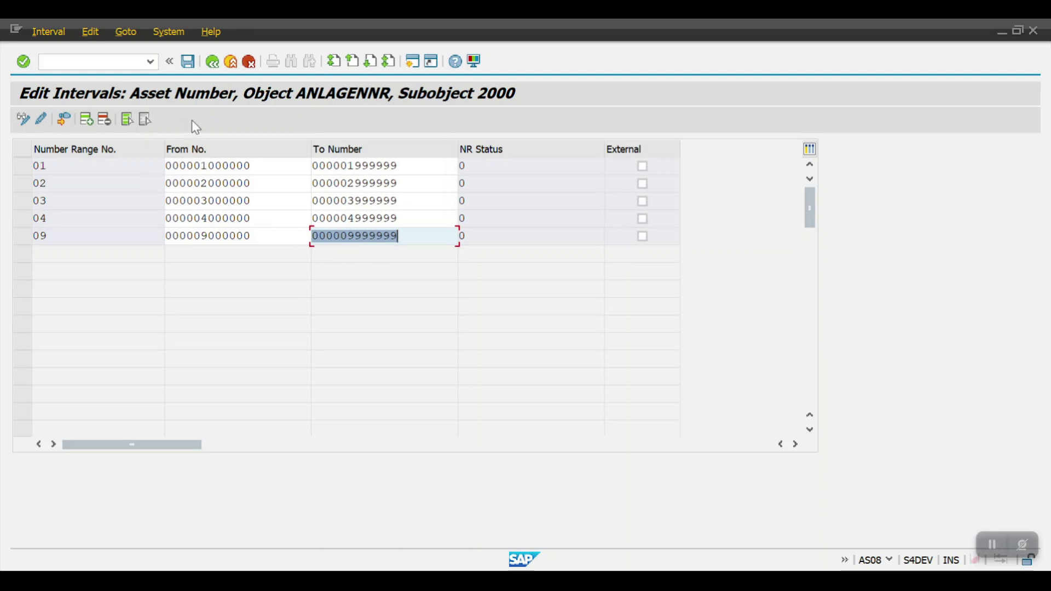
{"action": "left_click", "coordinate": [188, 60]}
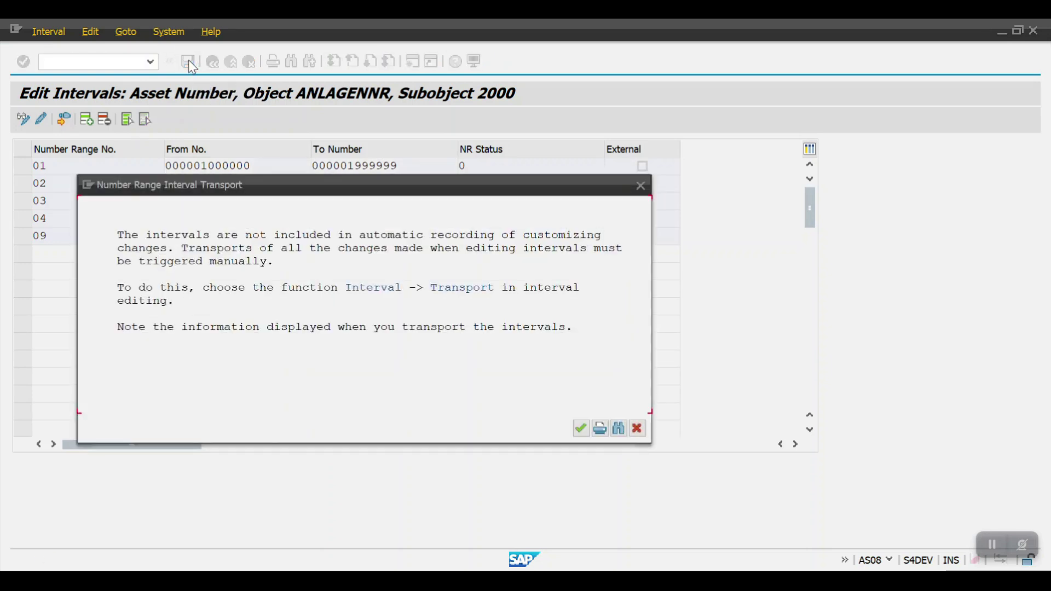
{"action": "left_click", "coordinate": [580, 425]}
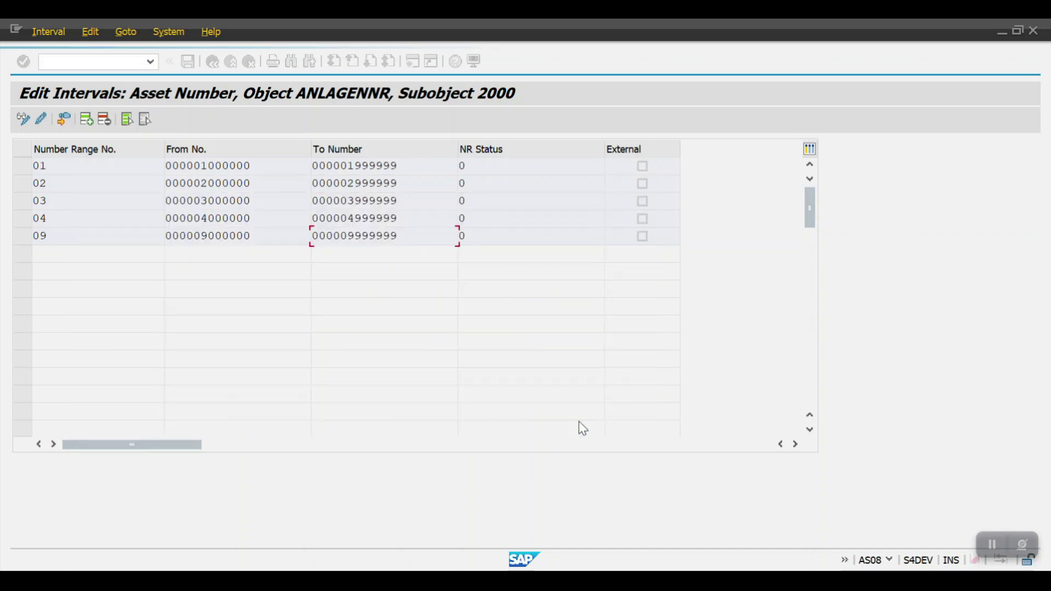
Leave the number range maintenance and open the Define Asset Classes activity.
{"action": "left_click", "coordinate": [213, 61]}
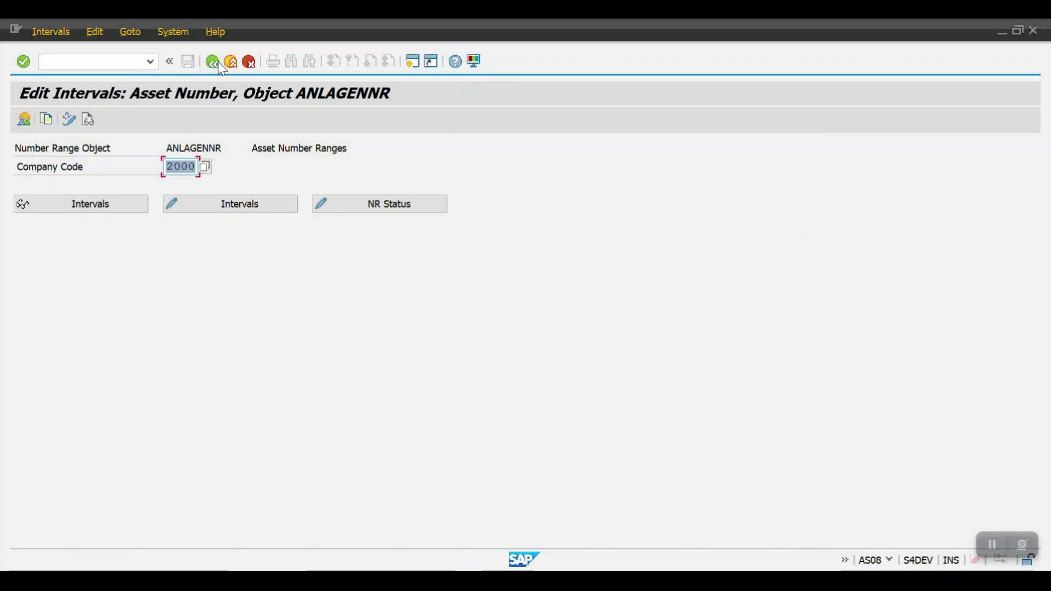
{"action": "left_click", "coordinate": [213, 62]}
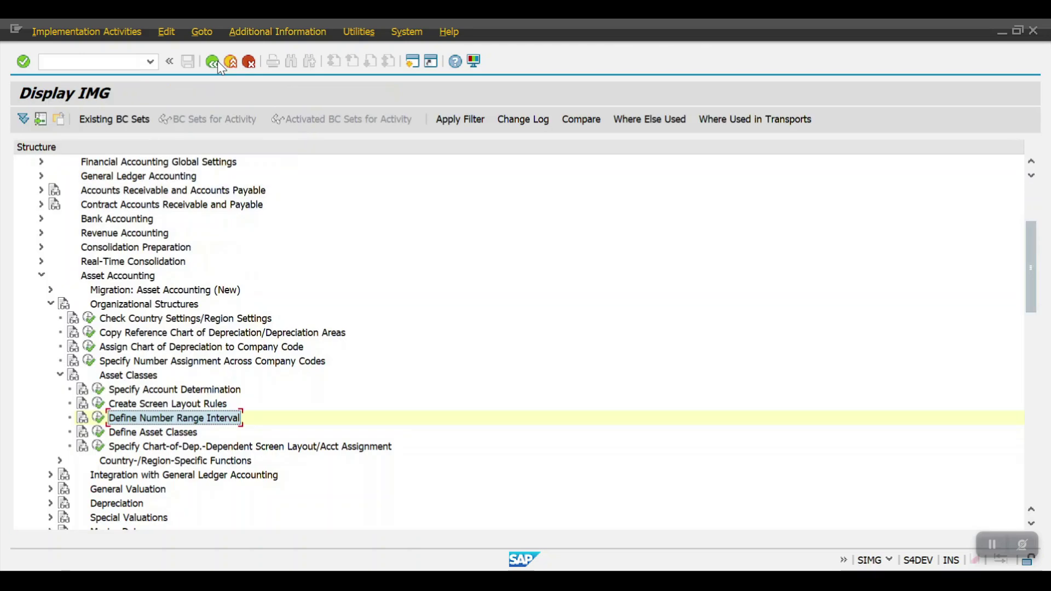
{"action": "scroll", "coordinate": [270, 264], "scroll_direction": "down", "scroll_amount": 4}
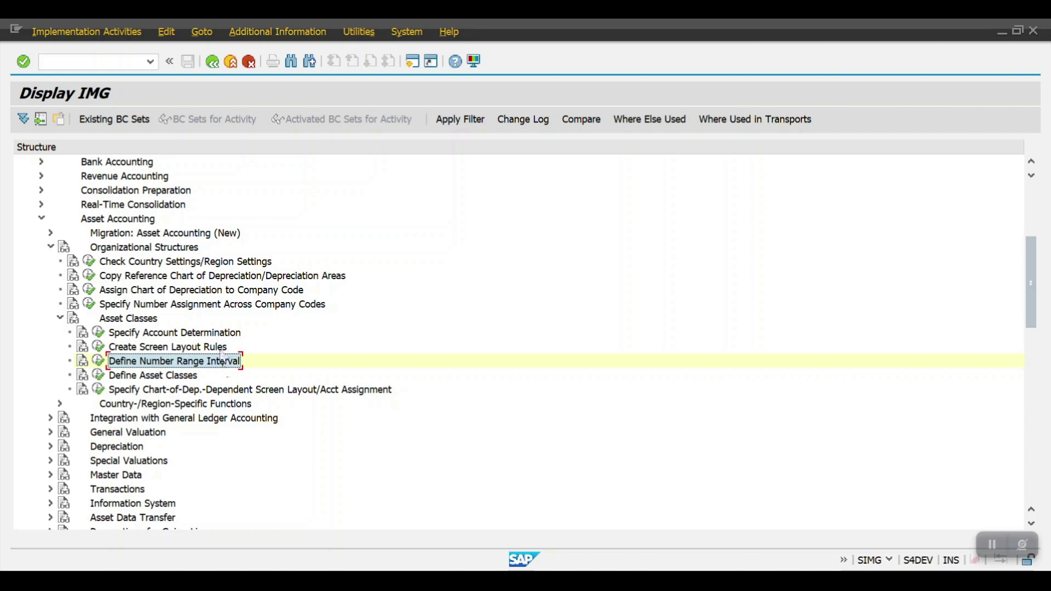
{"action": "left_click", "coordinate": [98, 380]}
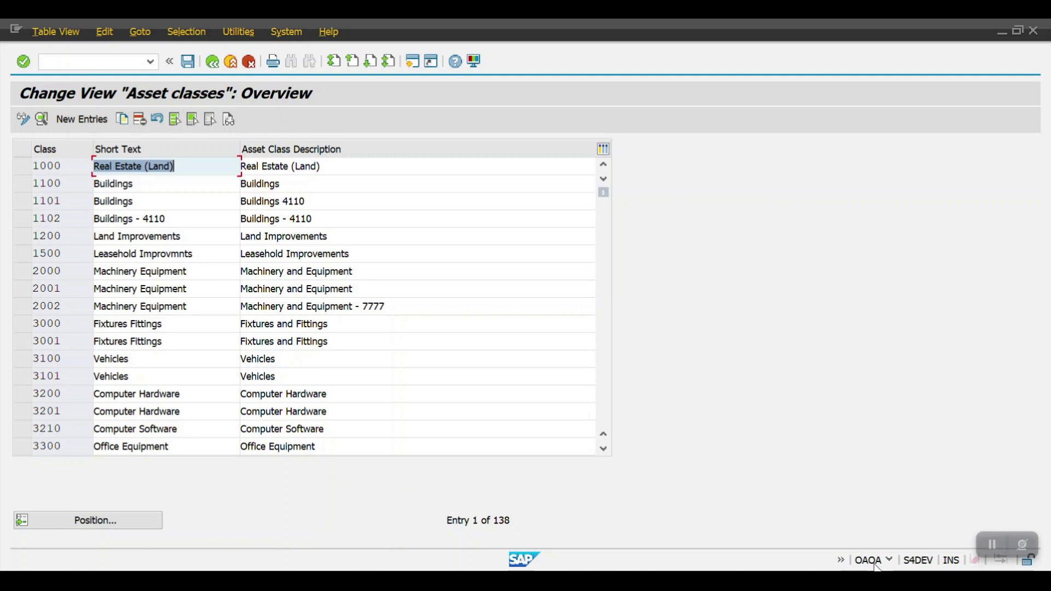
Review the details of asset class 1000, Real Estate (Land), and return to the asset class overview.
{"action": "left_click", "coordinate": [60, 170]}
{"action": "double_click", "coordinate": [58, 168]}
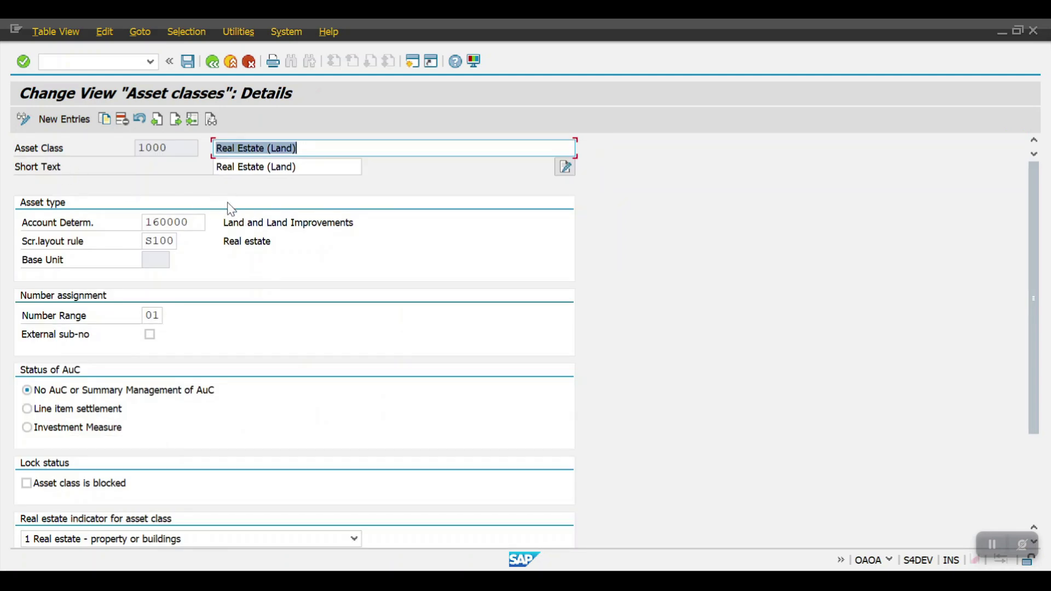
{"action": "left_click", "coordinate": [214, 63]}
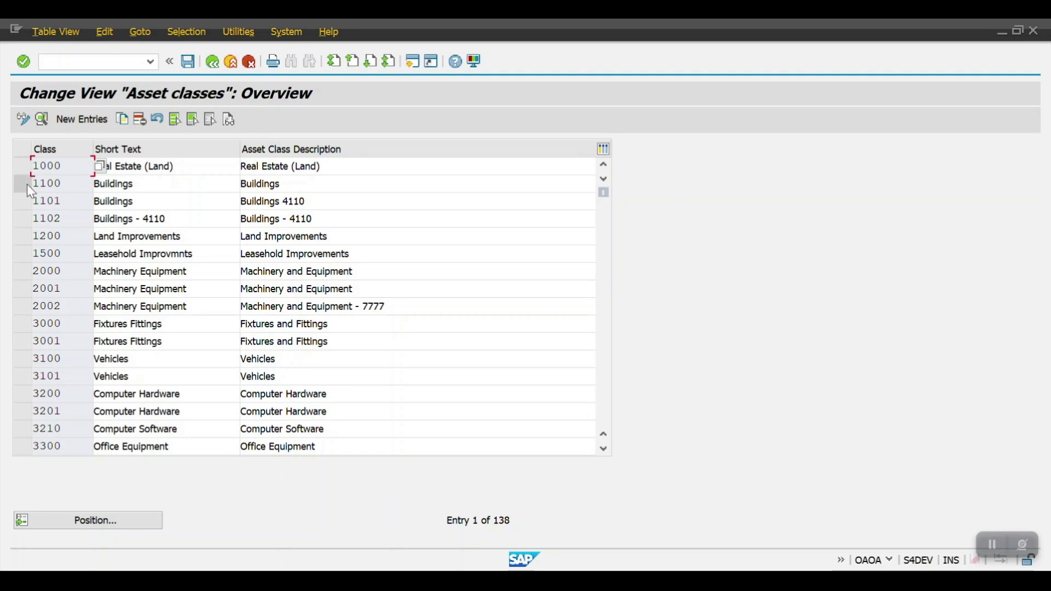
Create a new asset class Z000001 with the description "Buildings - HSBC".
{"action": "left_click", "coordinate": [82, 120]}
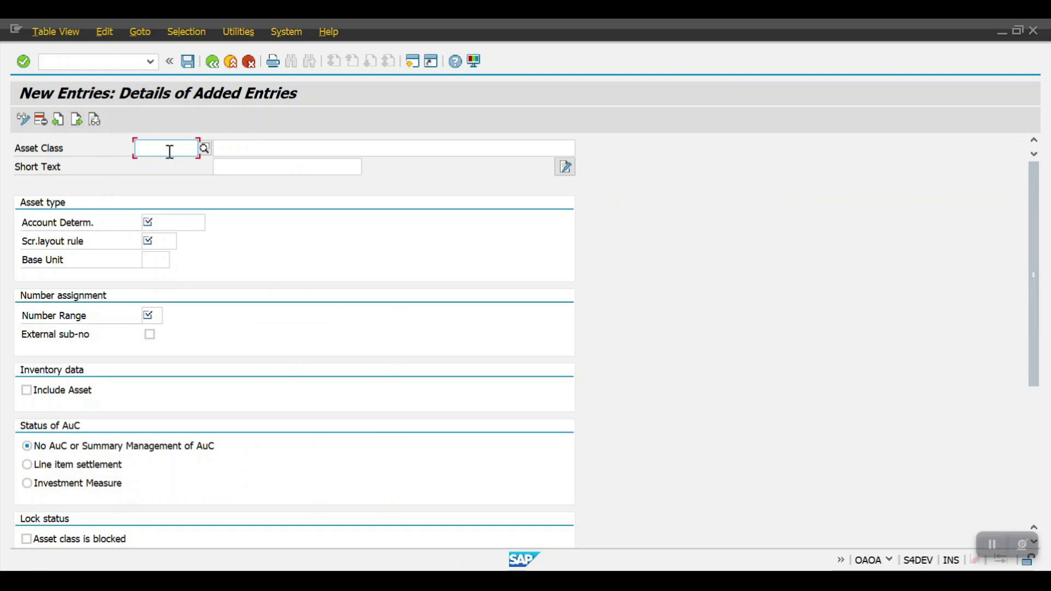
{"action": "left_click", "coordinate": [204, 148]}
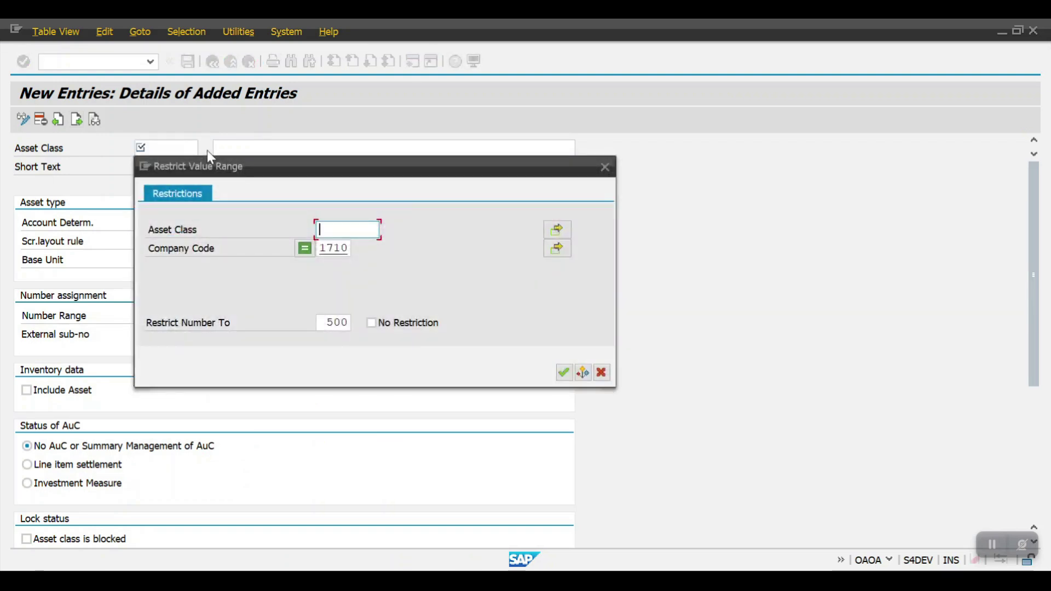
{"action": "left_click", "coordinate": [604, 169]}
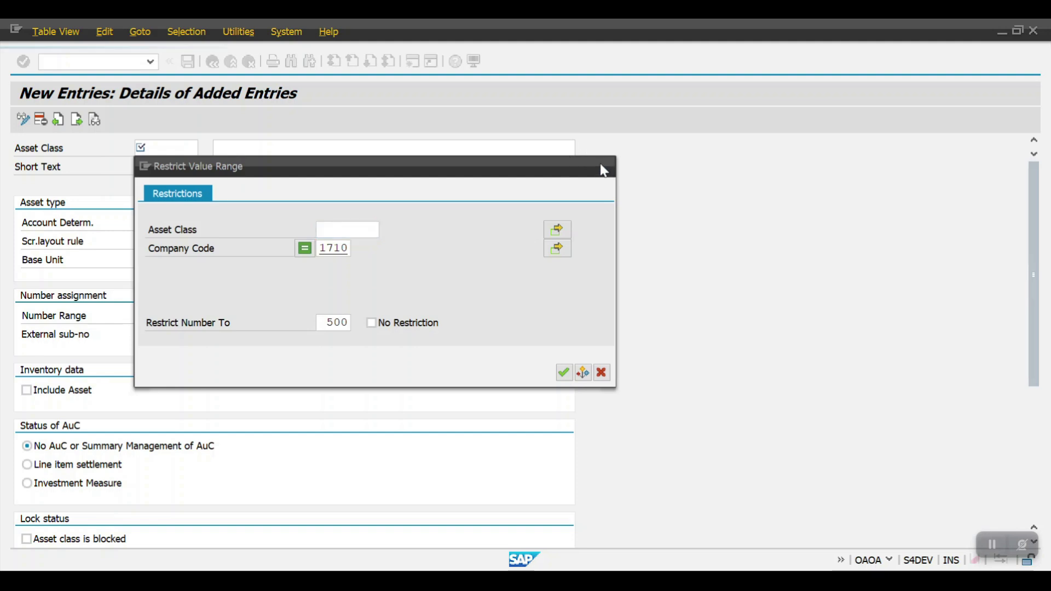
{"action": "type", "text": "Z"}
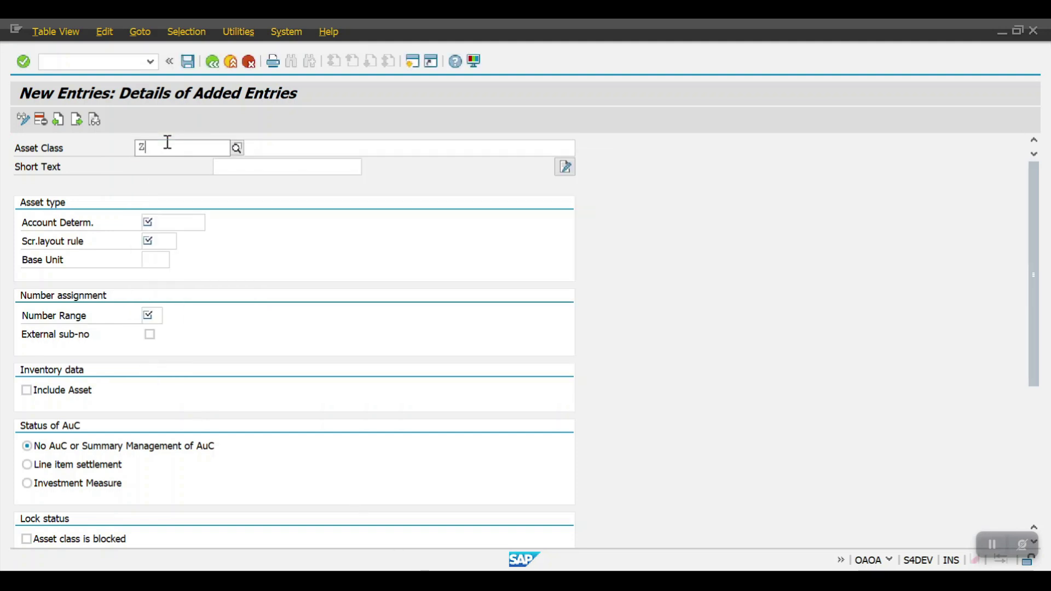
{"action": "type", "text": "00000"}
{"action": "type", "text": "1"}
{"action": "left_click", "coordinate": [273, 148]}
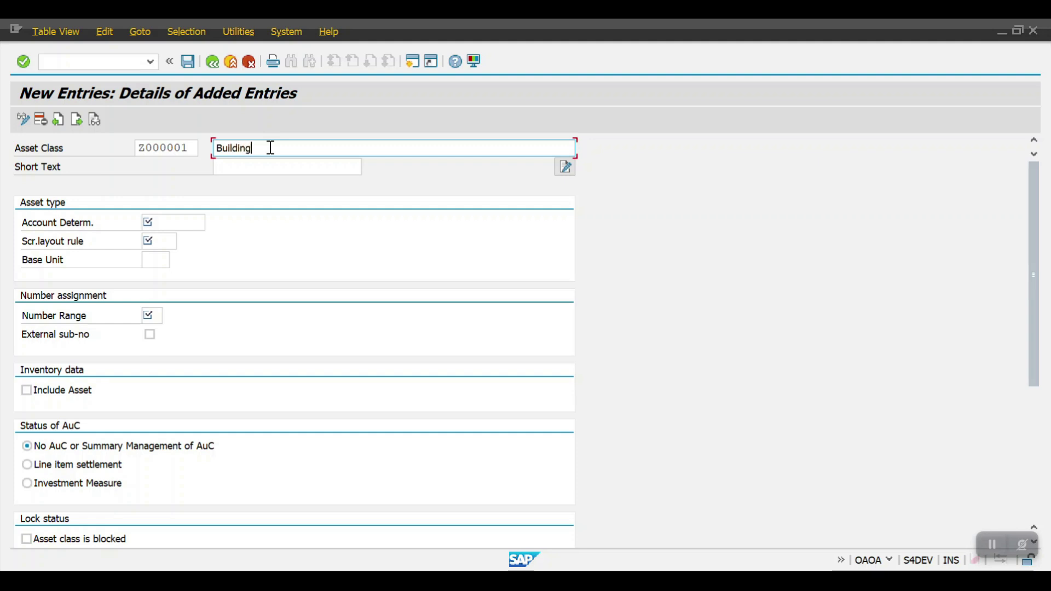
{"action": "type", "text": "Buildings - HSBC"}
Assign account determination Z001 and screen layout rule Z001 to asset class Z000001.
{"action": "left_click", "coordinate": [173, 225]}
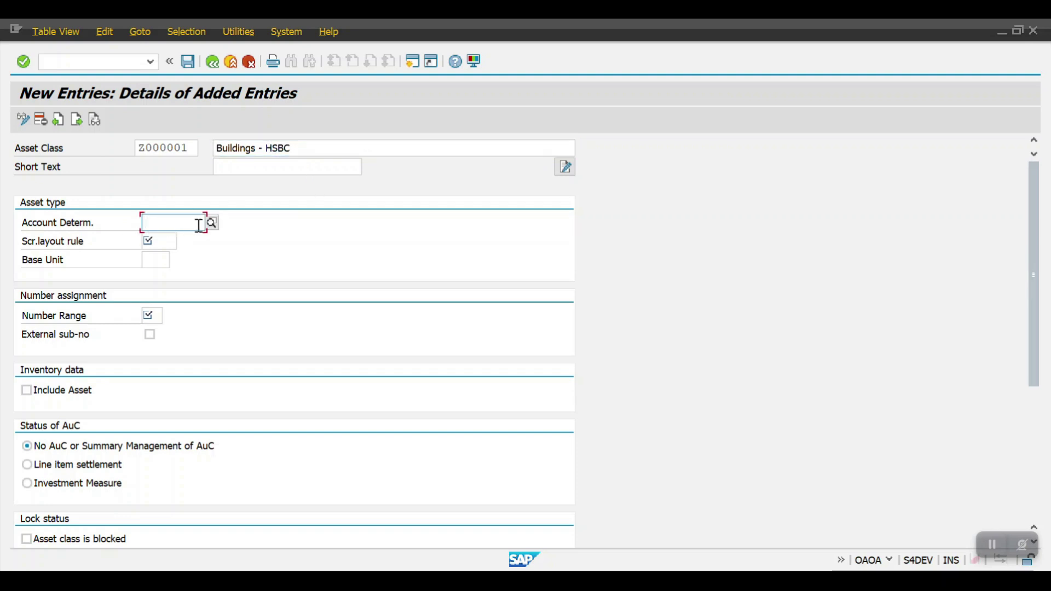
{"action": "left_click", "coordinate": [217, 230]}
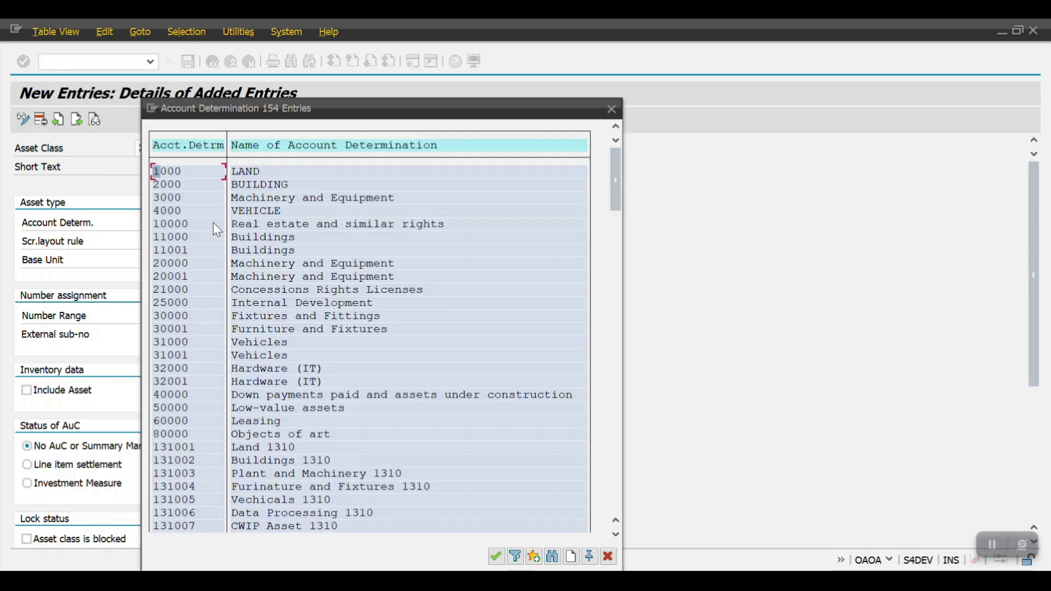
{"action": "left_click_drag", "start_coordinate": [615, 183], "coordinate": [603, 495]}
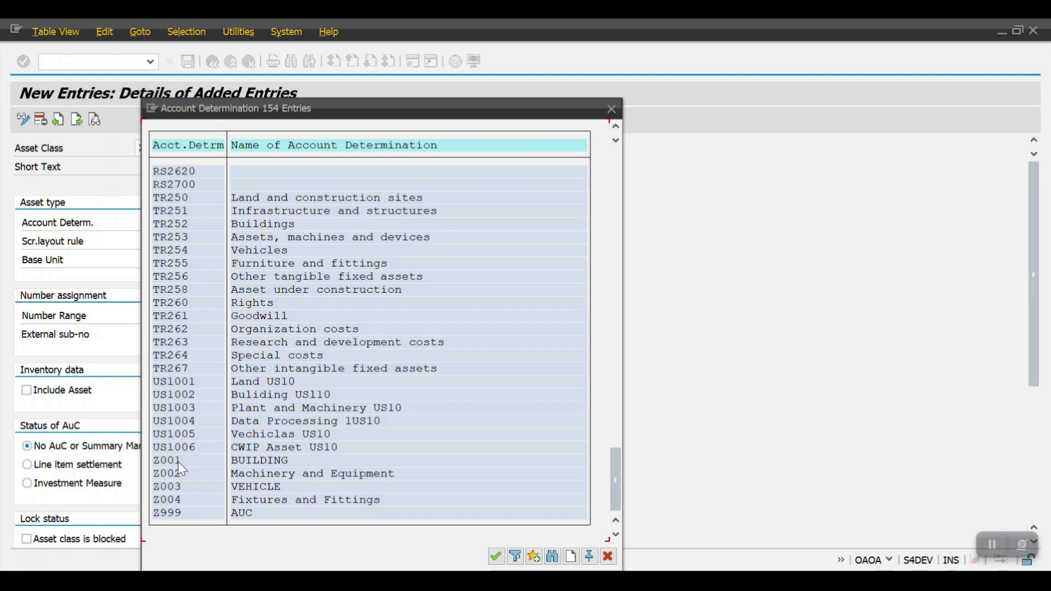
{"action": "double_click", "coordinate": [178, 461]}
{"action": "left_click", "coordinate": [154, 241]}
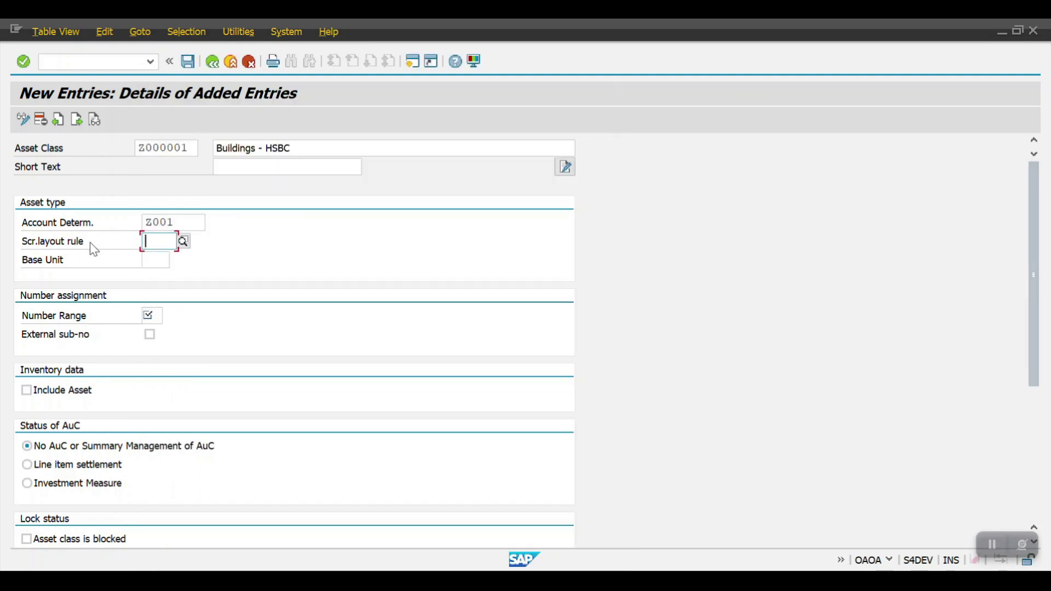
{"action": "left_click", "coordinate": [184, 242]}
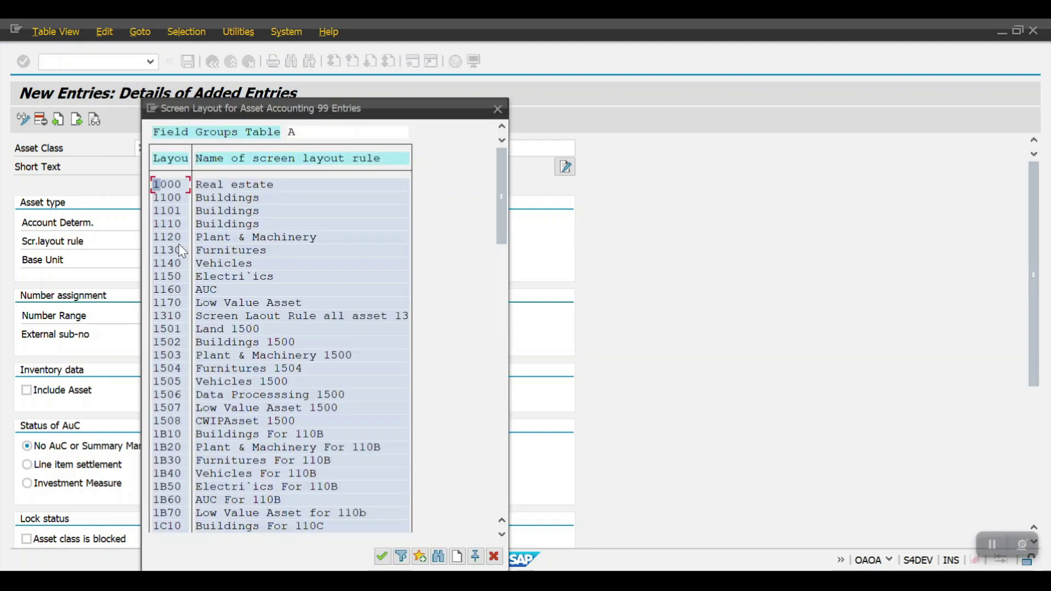
{"action": "left_click_drag", "start_coordinate": [499, 166], "coordinate": [502, 465]}
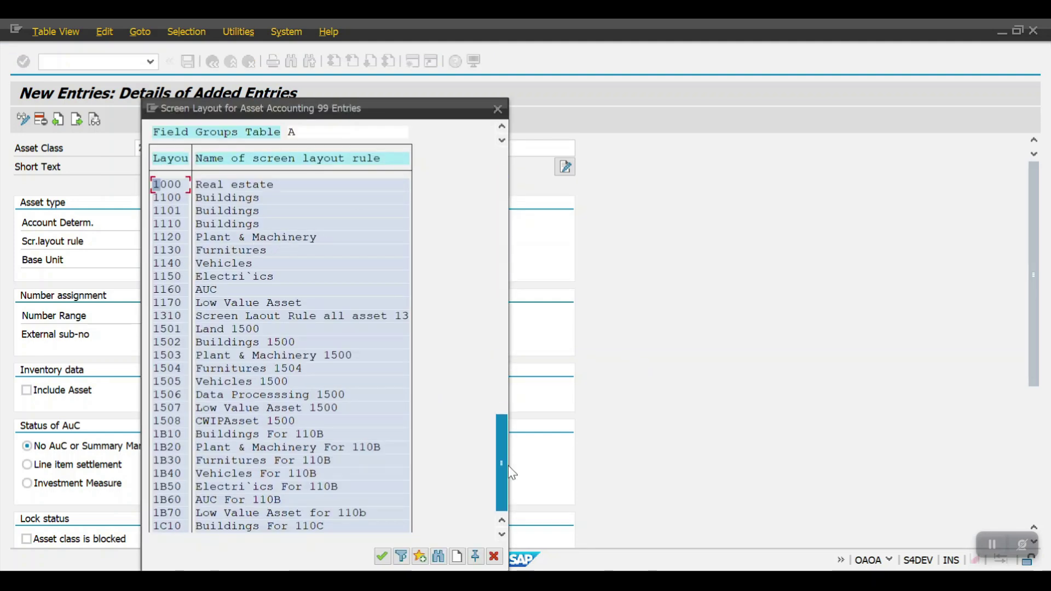
{"action": "double_click", "coordinate": [173, 462]}
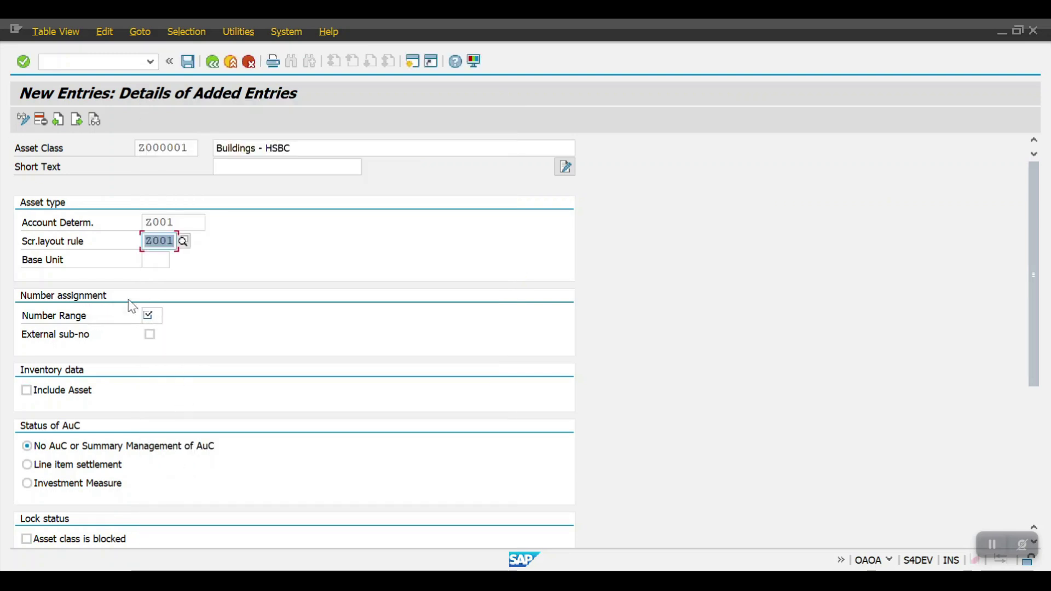
{"action": "left_click", "coordinate": [153, 310]}
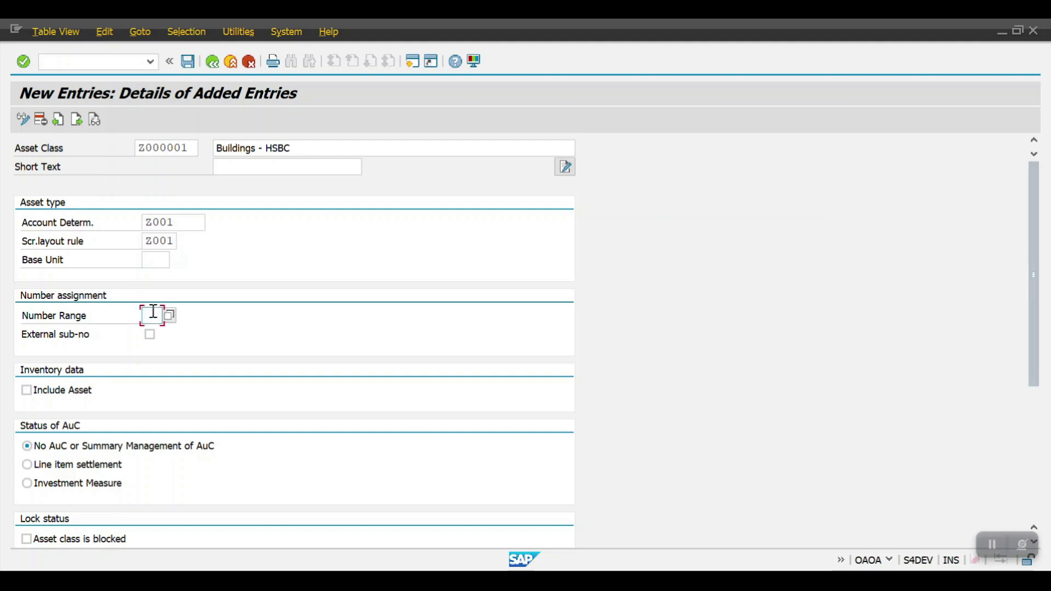
{"action": "key", "text": "F4"}
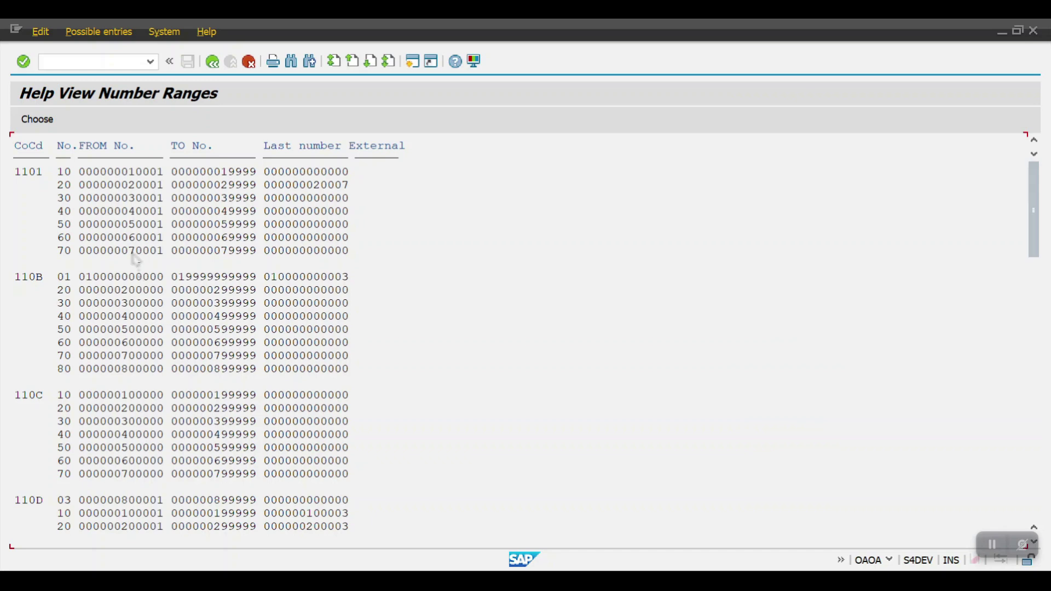
{"action": "left_click", "coordinate": [42, 121]}
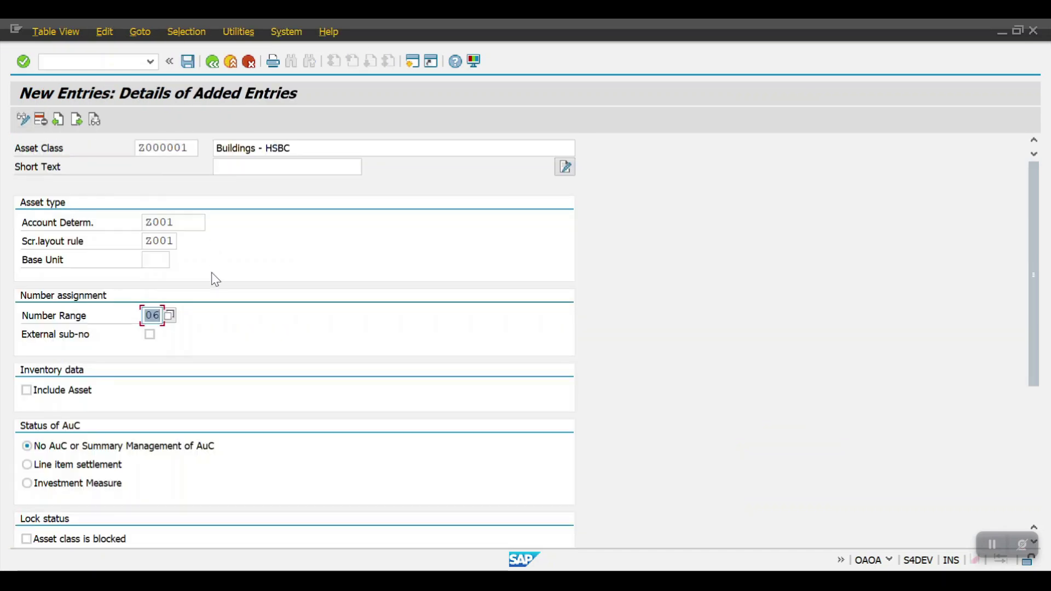
Search the number range list for company code 2000 and assign its range 01 to asset class Z000001.
{"action": "left_click", "coordinate": [170, 317]}
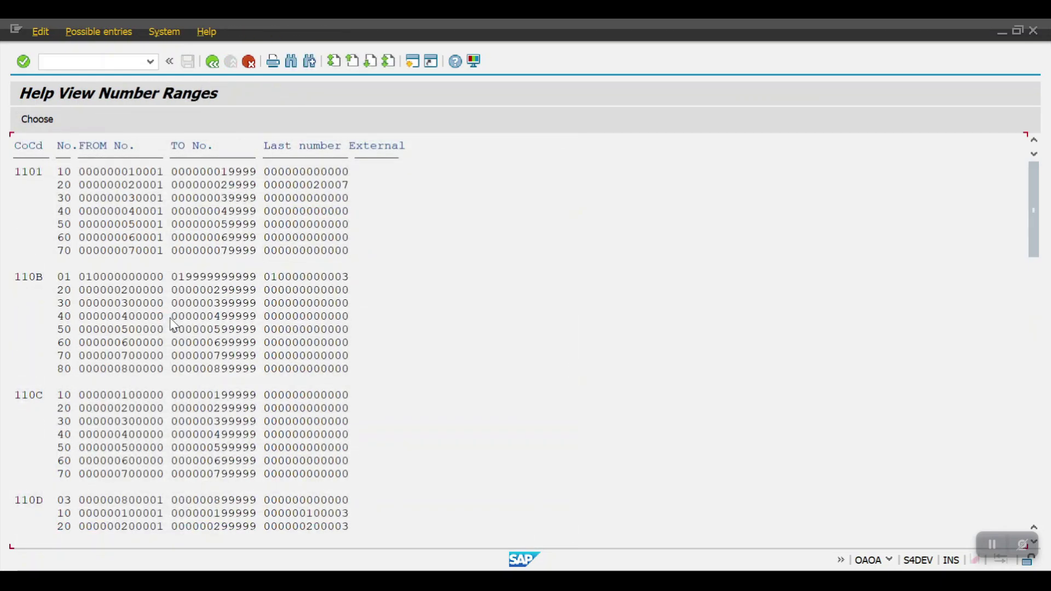
{"action": "key", "text": "ctrl+f"}
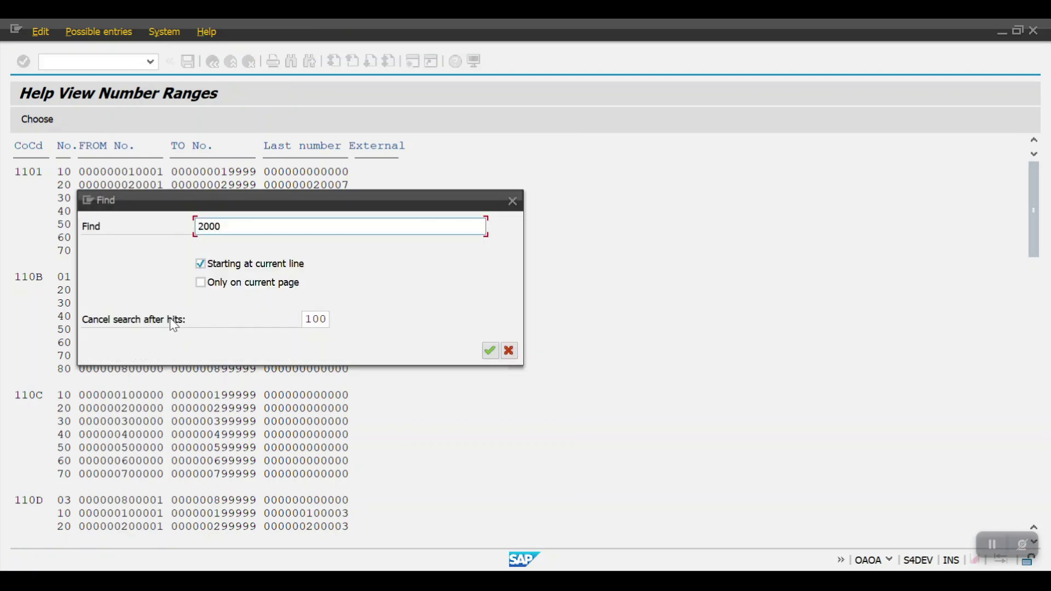
{"action": "key", "text": "Return"}
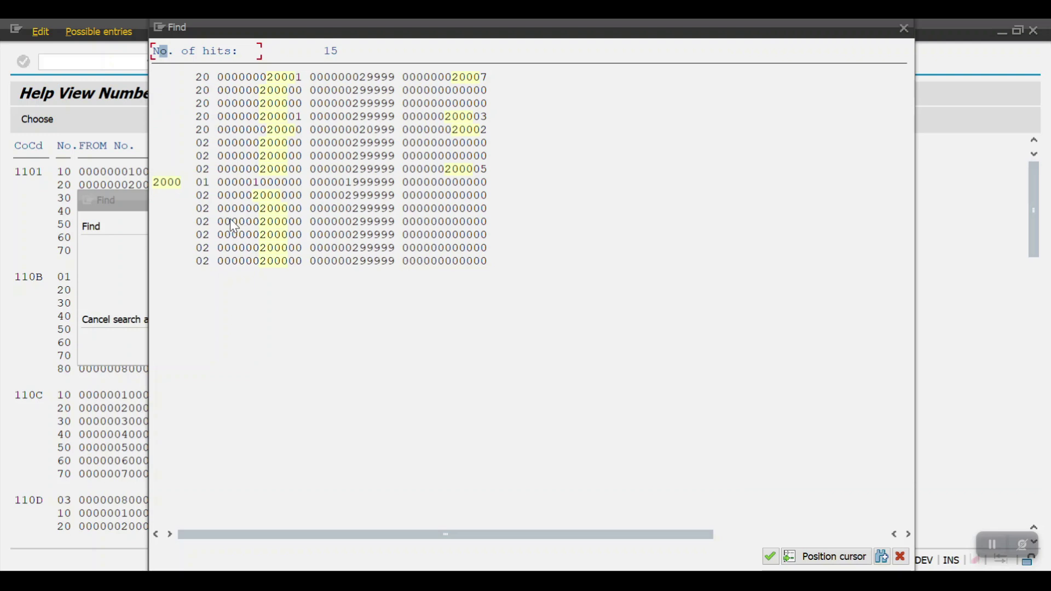
{"action": "double_click", "coordinate": [241, 183]}
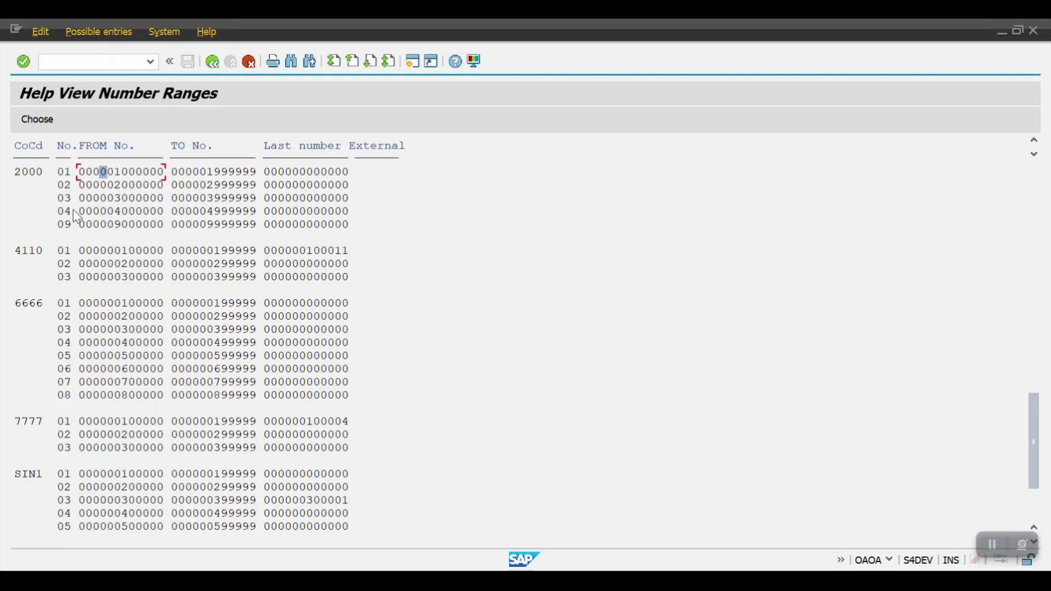
{"action": "double_click", "coordinate": [67, 174]}
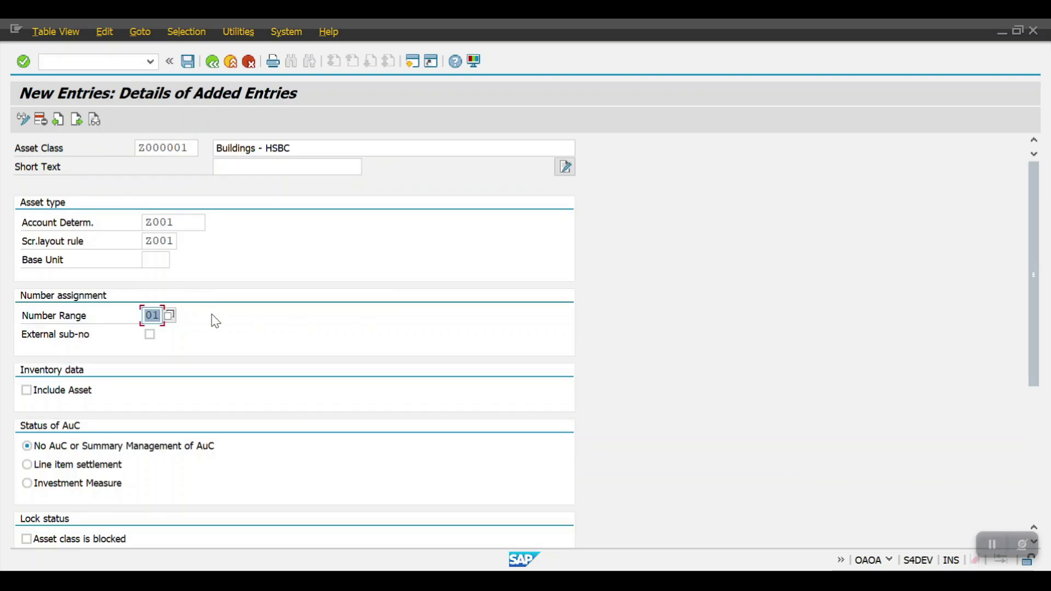
Include the asset in inventory data, keep "No AuC or Summary Management of AuC", and enable historical management for the class.
{"action": "scroll", "coordinate": [189, 362], "scroll_direction": "down", "scroll_amount": 2}
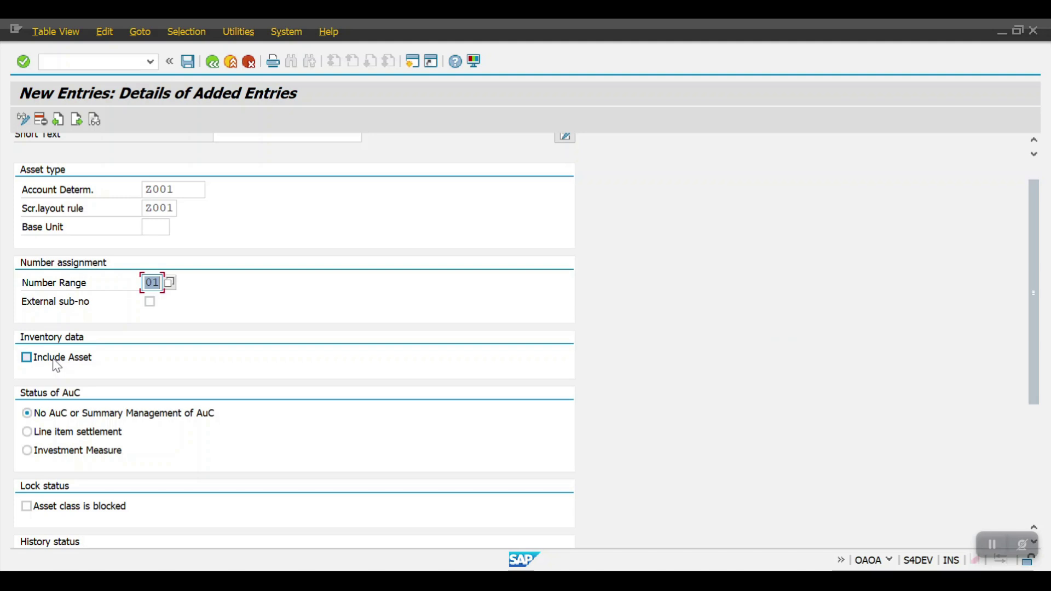
{"action": "left_click", "coordinate": [56, 362]}
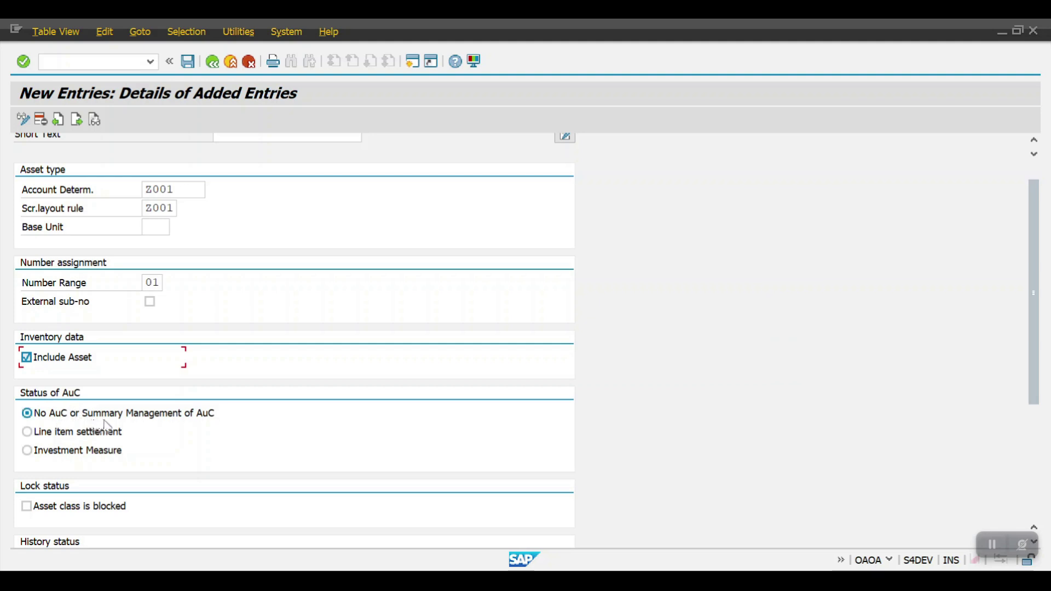
{"action": "left_click", "coordinate": [176, 420]}
{"action": "left_click", "coordinate": [112, 412]}
{"action": "scroll", "coordinate": [76, 437], "scroll_direction": "down", "scroll_amount": 5}
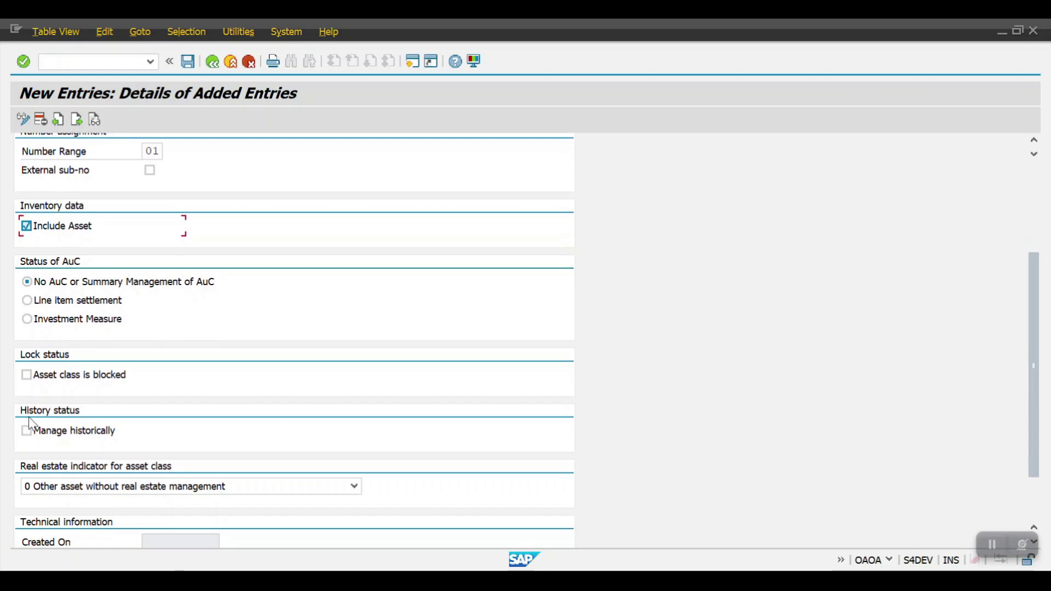
{"action": "left_click", "coordinate": [27, 432]}
Save asset class Z000001 and return to the implementation guide.
{"action": "left_click", "coordinate": [190, 59]}
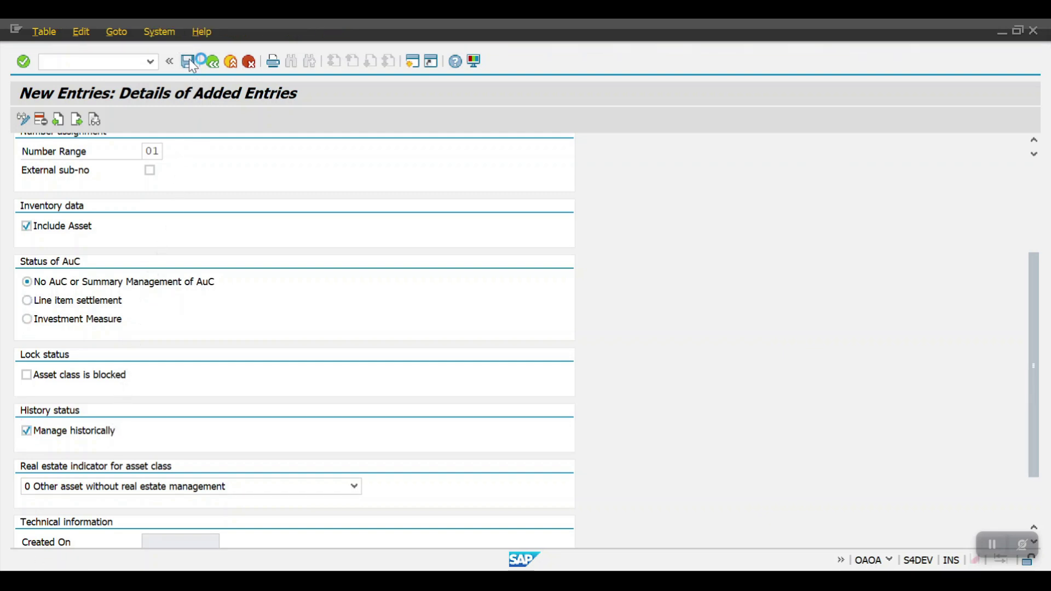
{"action": "left_click", "coordinate": [343, 298]}
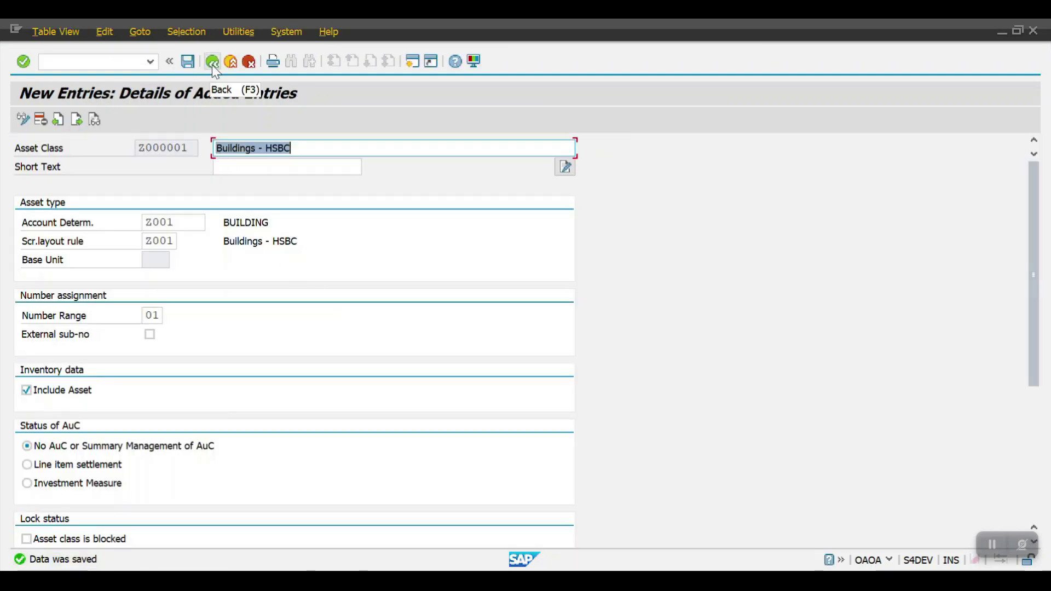
{"action": "left_click", "coordinate": [212, 63]}
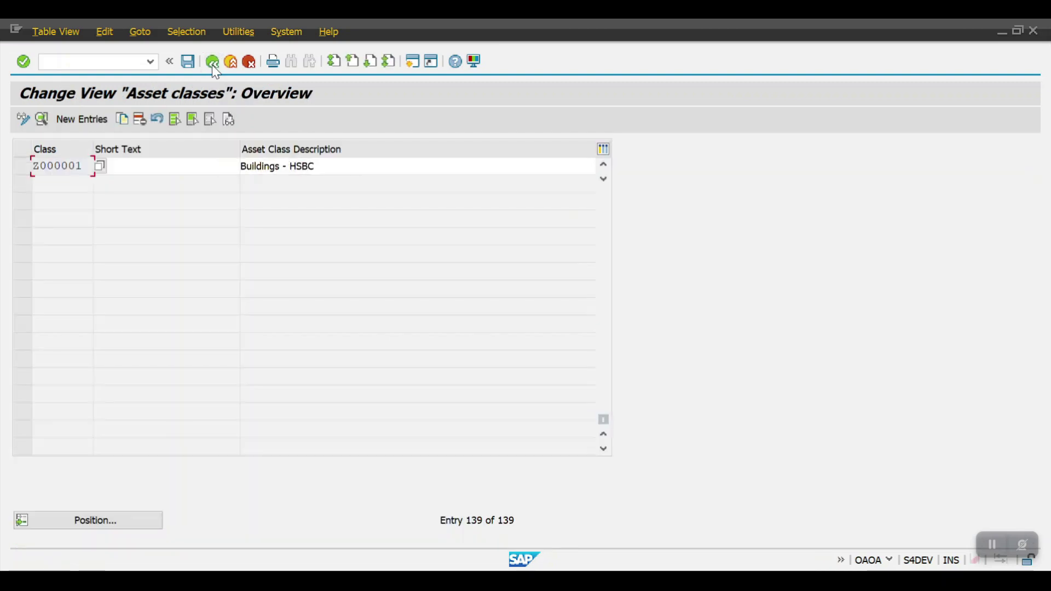
{"action": "left_click", "coordinate": [212, 62]}
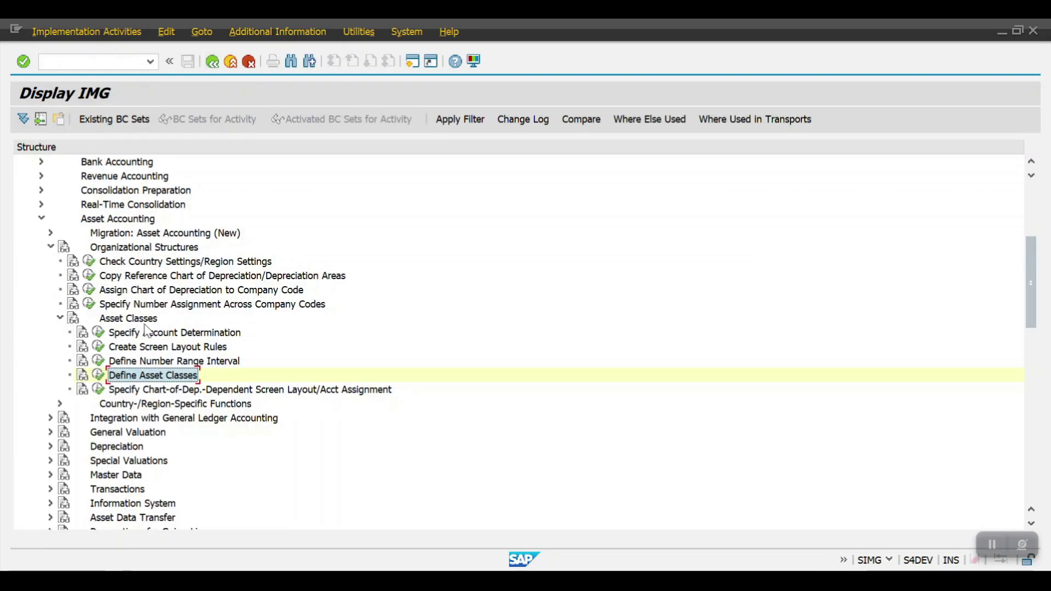
Open the asset class definitions and select classes 2000 Machinery Equipment and 3100 Vehicles as copy sources.
{"action": "left_click", "coordinate": [99, 376]}
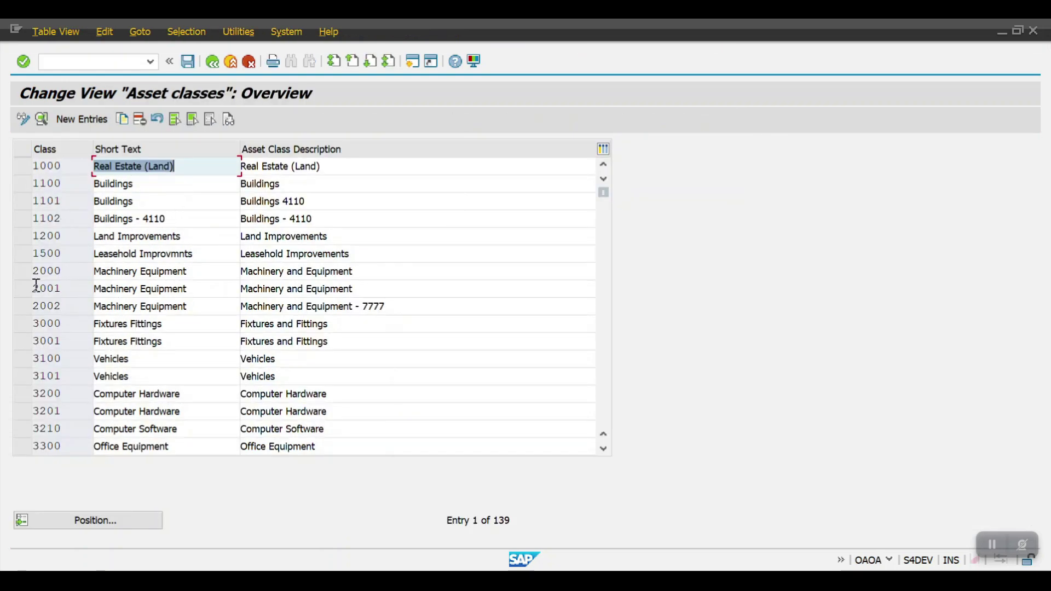
{"action": "left_click", "coordinate": [21, 274]}
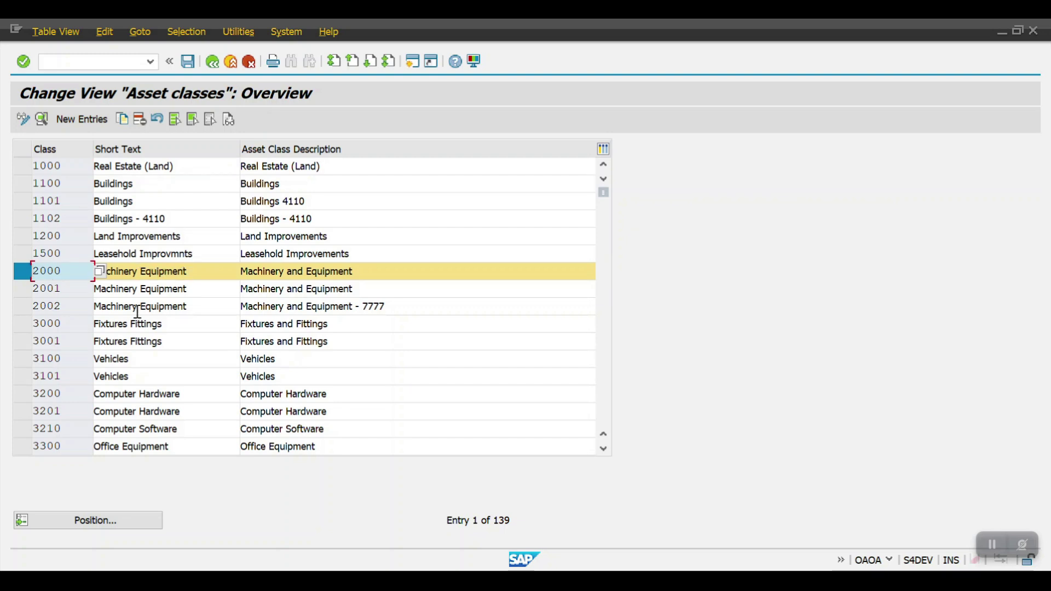
{"action": "left_click", "coordinate": [19, 324]}
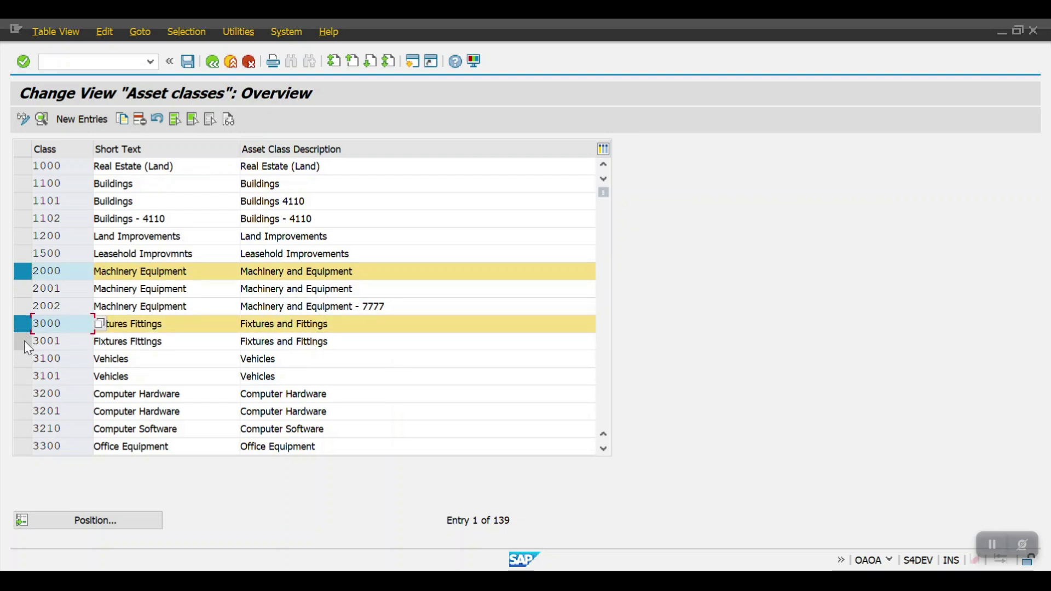
{"action": "left_click", "coordinate": [22, 324]}
{"action": "left_click", "coordinate": [25, 354]}
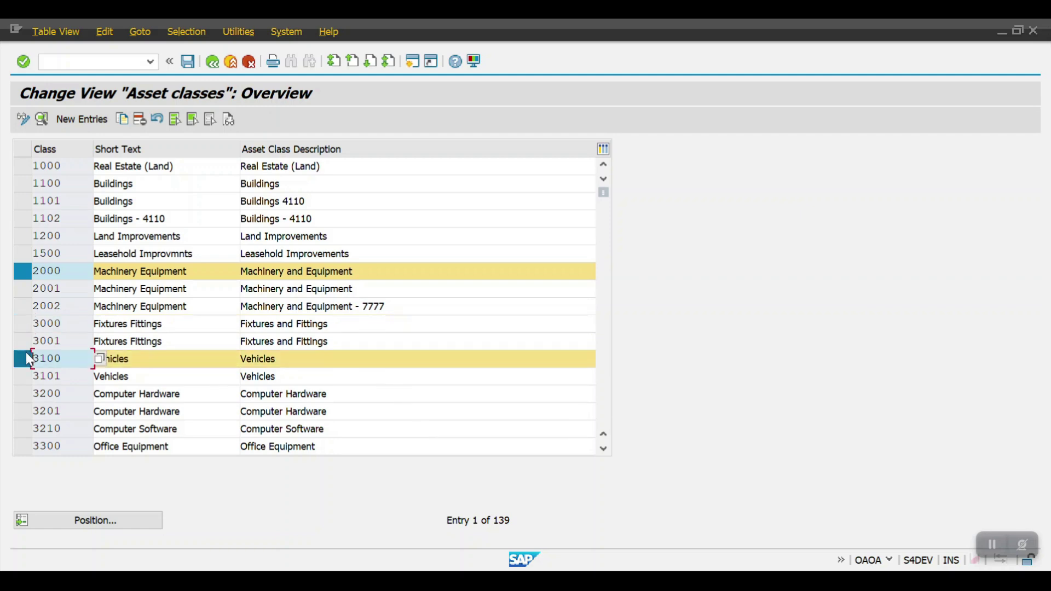
Add the fixtures class 131004 and the AUC class 1101600 to the selection, and start copying all selected classes.
{"action": "scroll", "coordinate": [74, 365], "scroll_direction": "down", "scroll_amount": 2}
{"action": "scroll", "coordinate": [76, 365], "scroll_direction": "down", "scroll_amount": 3}
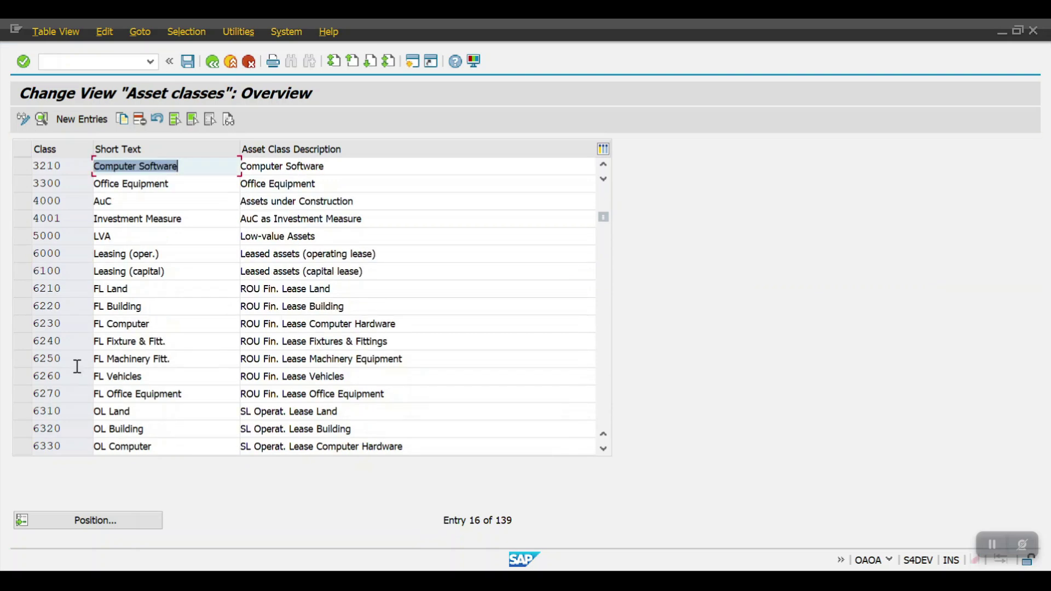
{"action": "scroll", "coordinate": [78, 365], "scroll_direction": "down", "scroll_amount": 2}
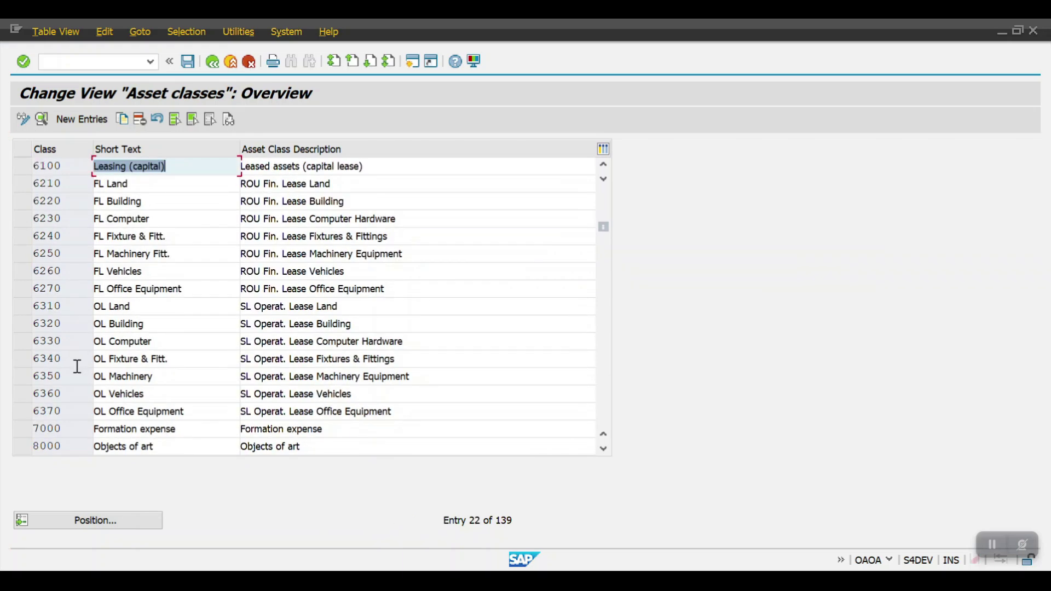
{"action": "scroll", "coordinate": [77, 366], "scroll_direction": "down", "scroll_amount": 3}
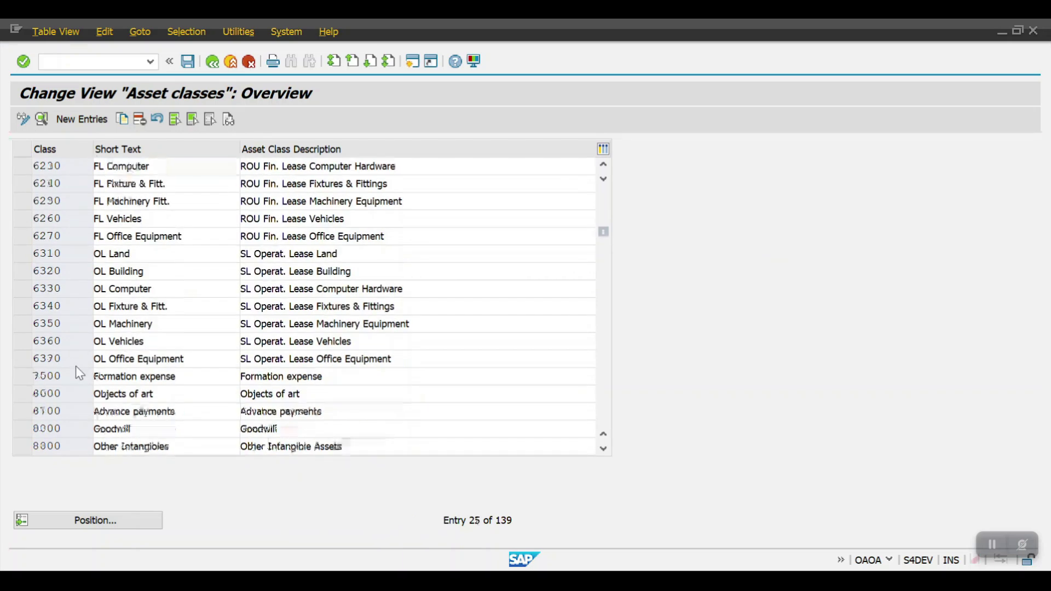
{"action": "scroll", "coordinate": [75, 366], "scroll_direction": "down", "scroll_amount": 1}
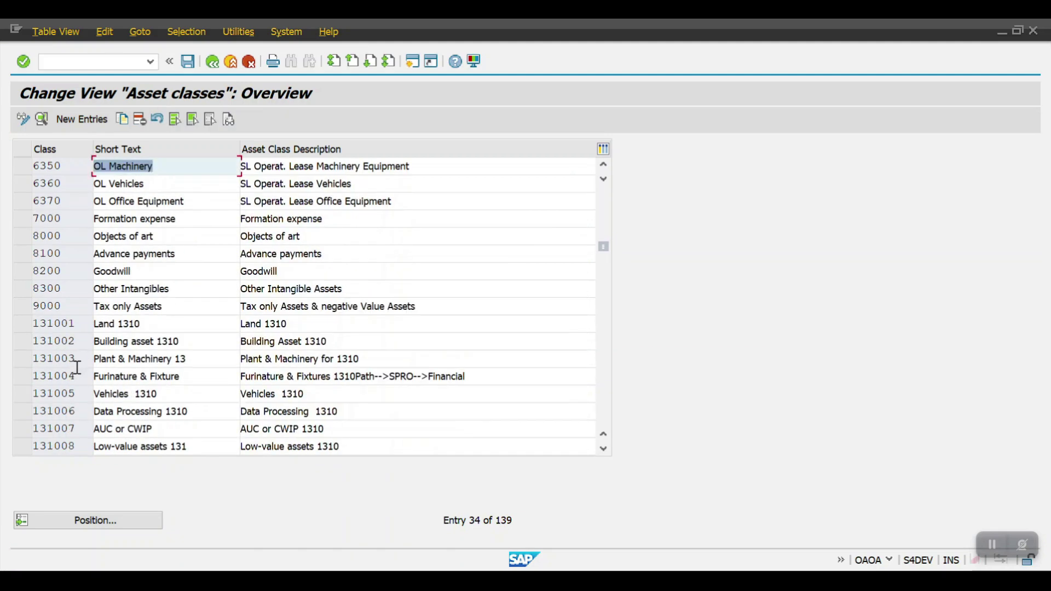
{"action": "left_click", "coordinate": [69, 374]}
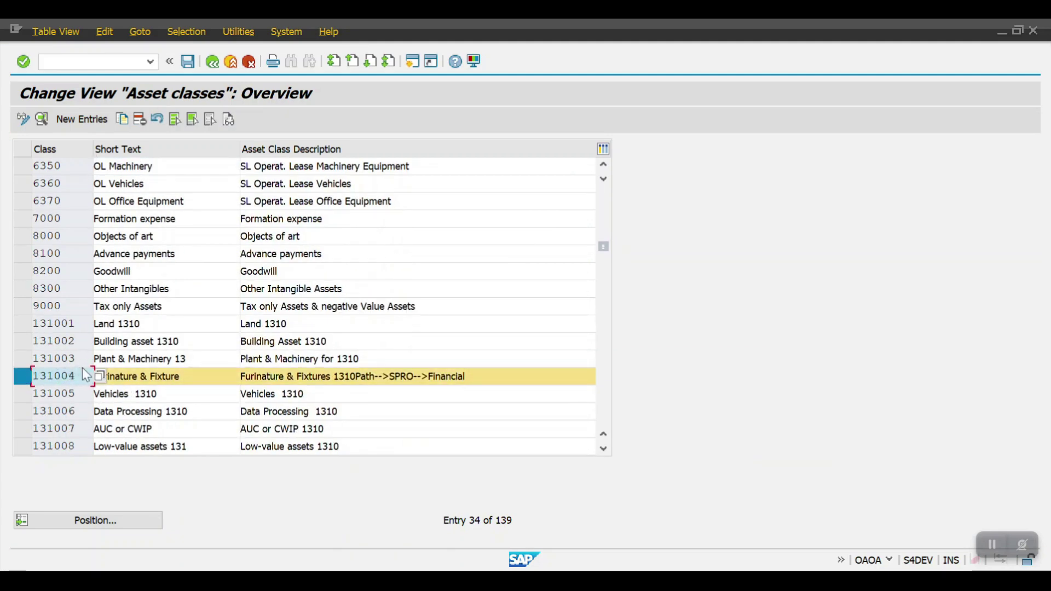
{"action": "scroll", "coordinate": [83, 371], "scroll_direction": "down", "scroll_amount": 1}
{"action": "scroll", "coordinate": [82, 367], "scroll_direction": "down", "scroll_amount": 5}
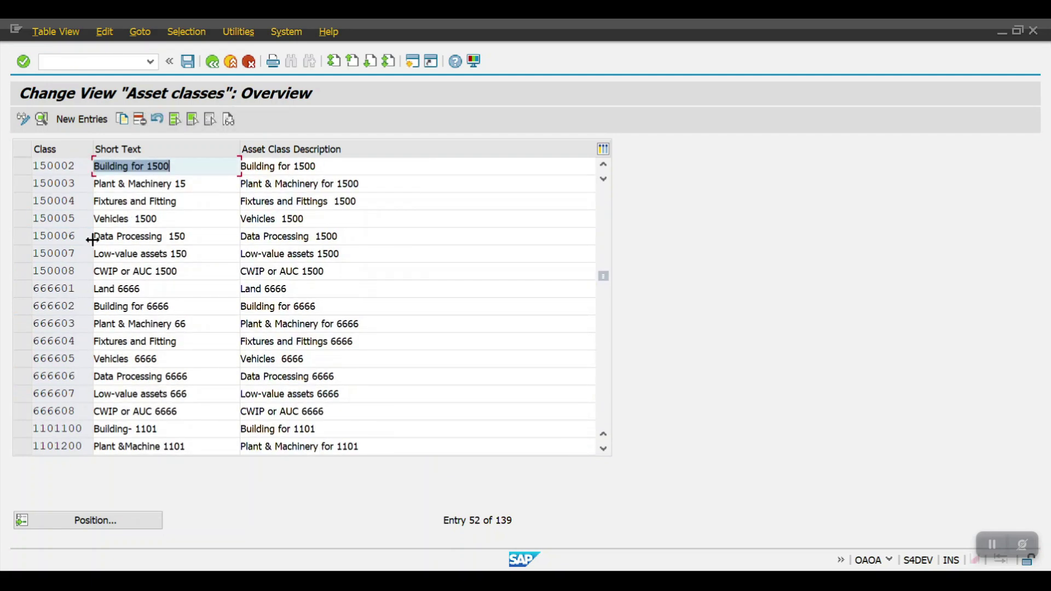
{"action": "scroll", "coordinate": [117, 298], "scroll_direction": "down", "scroll_amount": 1}
{"action": "scroll", "coordinate": [119, 303], "scroll_direction": "down", "scroll_amount": 1}
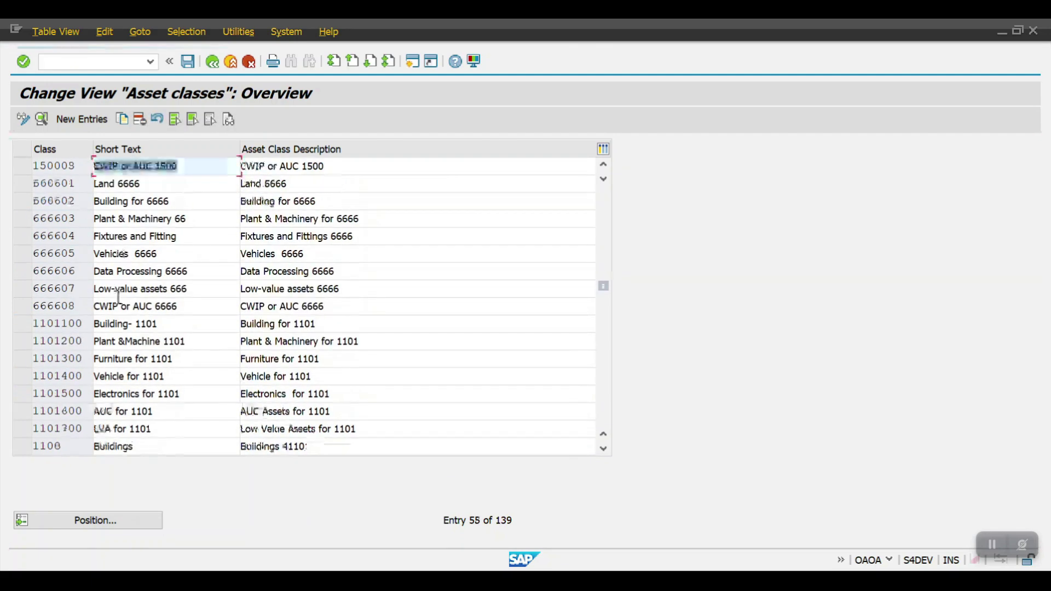
{"action": "scroll", "coordinate": [115, 306], "scroll_direction": "down", "scroll_amount": 1}
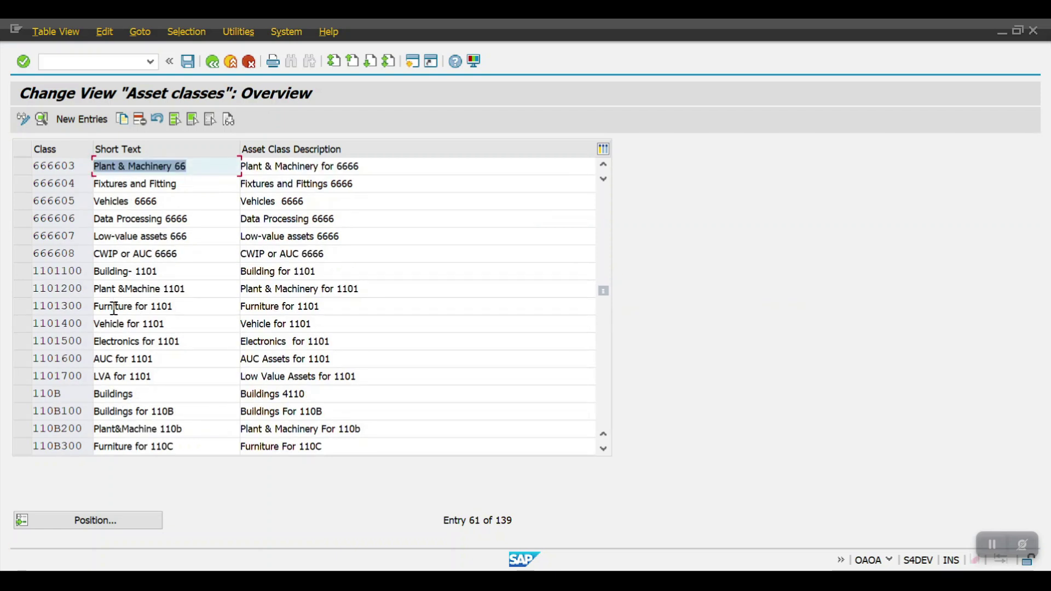
{"action": "left_click", "coordinate": [20, 364]}
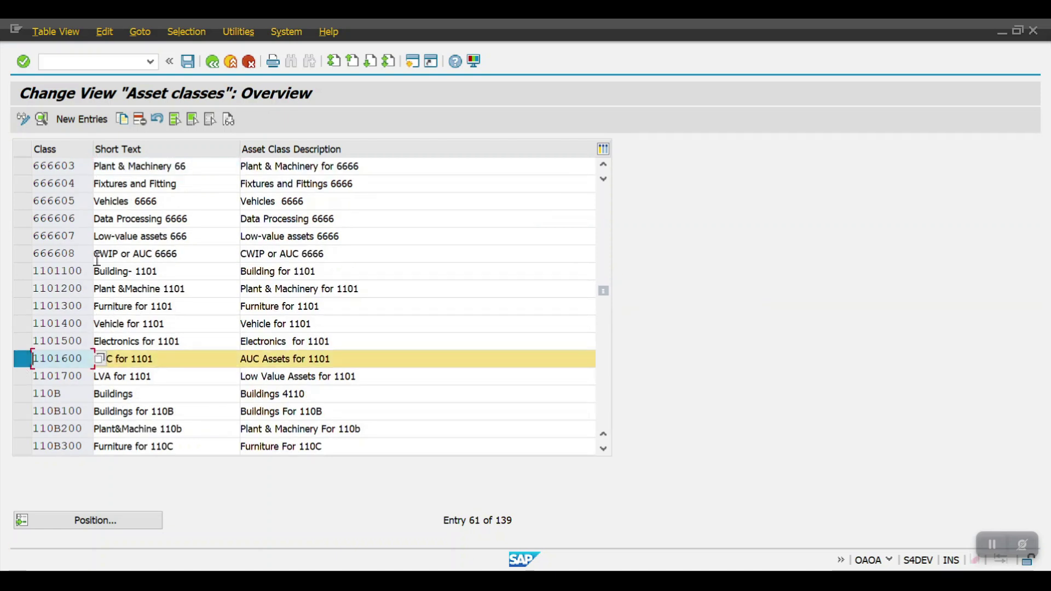
{"action": "left_click", "coordinate": [121, 119]}
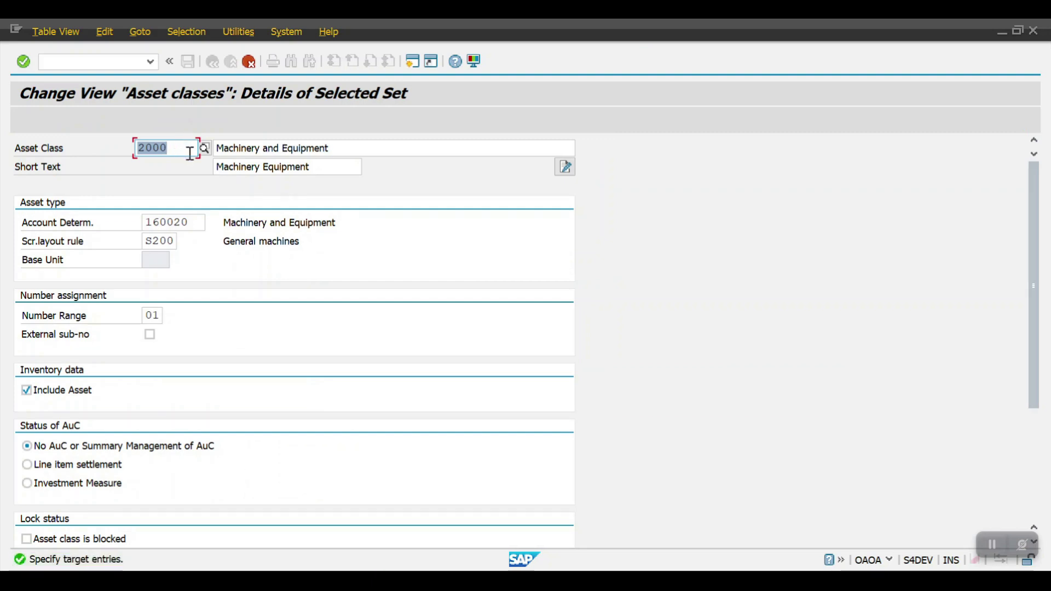
Name the copy of class 2000 Z000002 and set its description to "Machinery and Equipment HSBC".
{"action": "type", "text": "Z"}
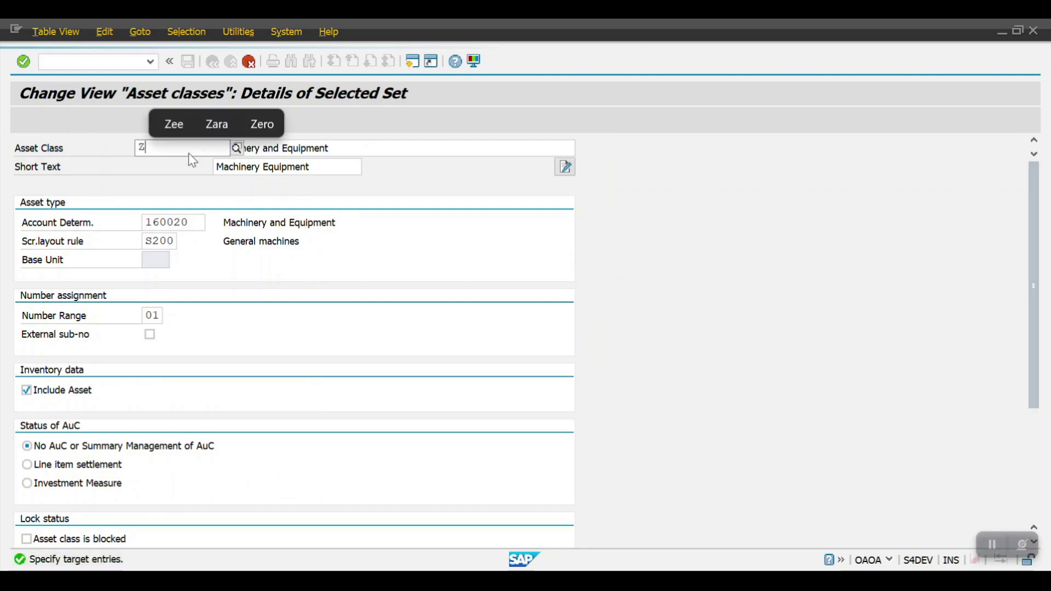
{"action": "type", "text": "000002"}
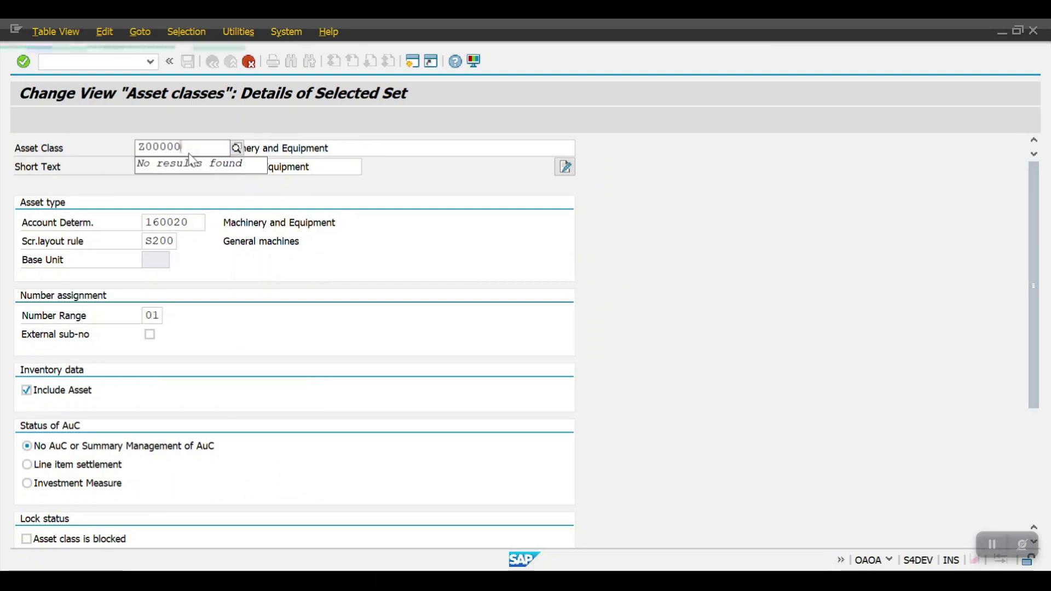
{"action": "key", "text": "Tab"}
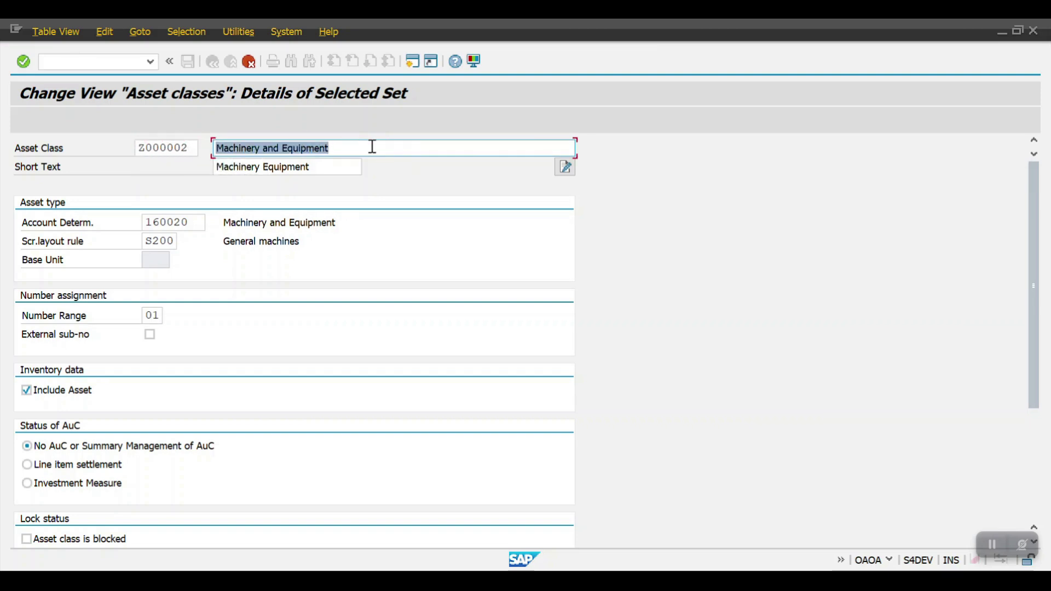
{"action": "left_click", "coordinate": [374, 147]}
{"action": "type", "text": "HSBC"}
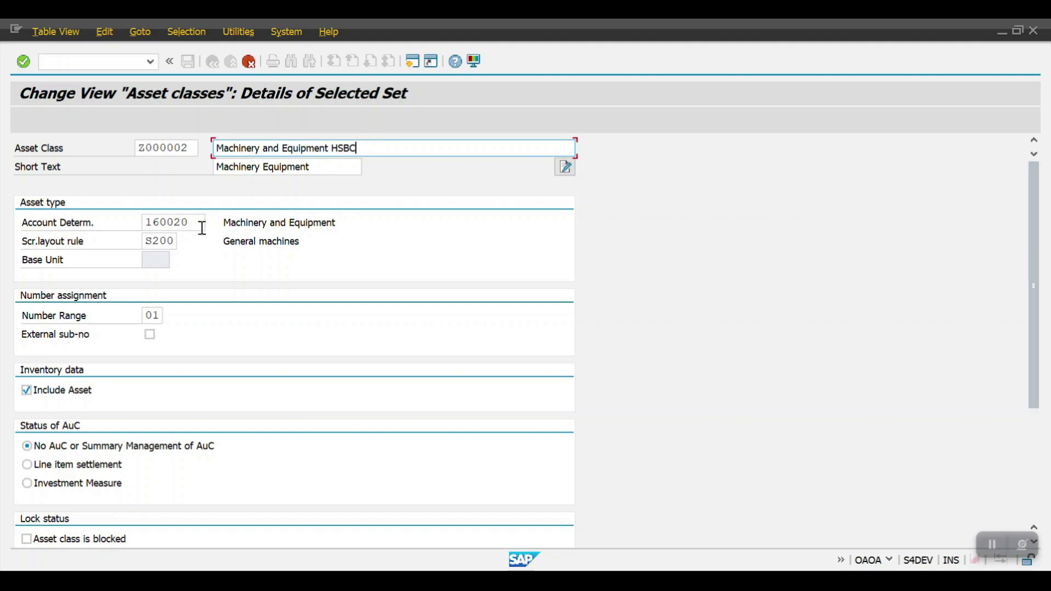
Assign account determination Z002 and screen layout rule Z002 to asset class Z000002.
{"action": "left_click", "coordinate": [200, 224]}
{"action": "left_click", "coordinate": [211, 223]}
{"action": "left_click_drag", "start_coordinate": [608, 178], "coordinate": [339, 479]}
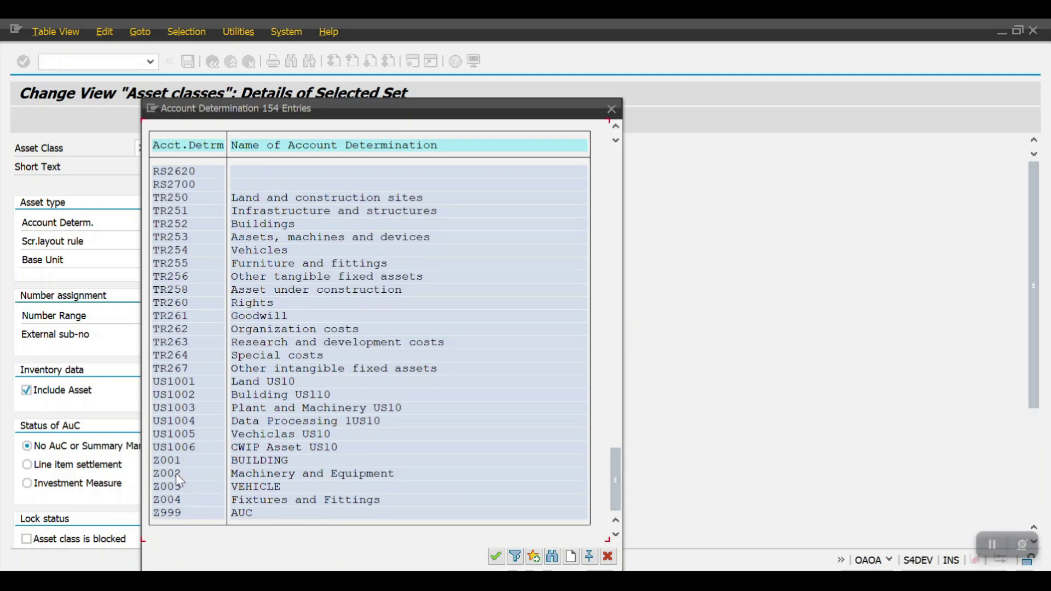
{"action": "double_click", "coordinate": [179, 473]}
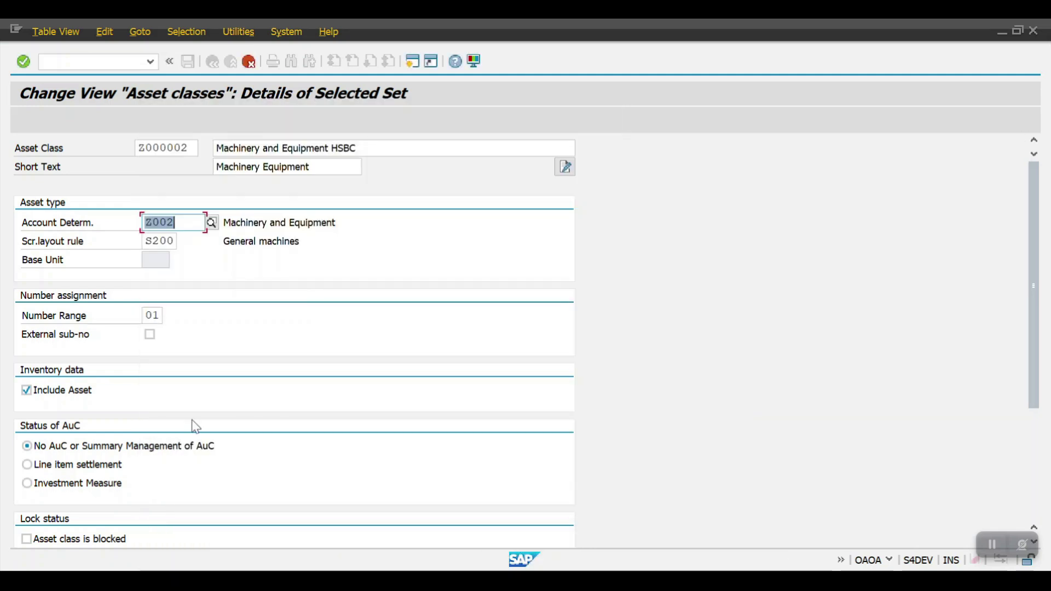
{"action": "left_click", "coordinate": [169, 239]}
{"action": "left_click", "coordinate": [185, 241]}
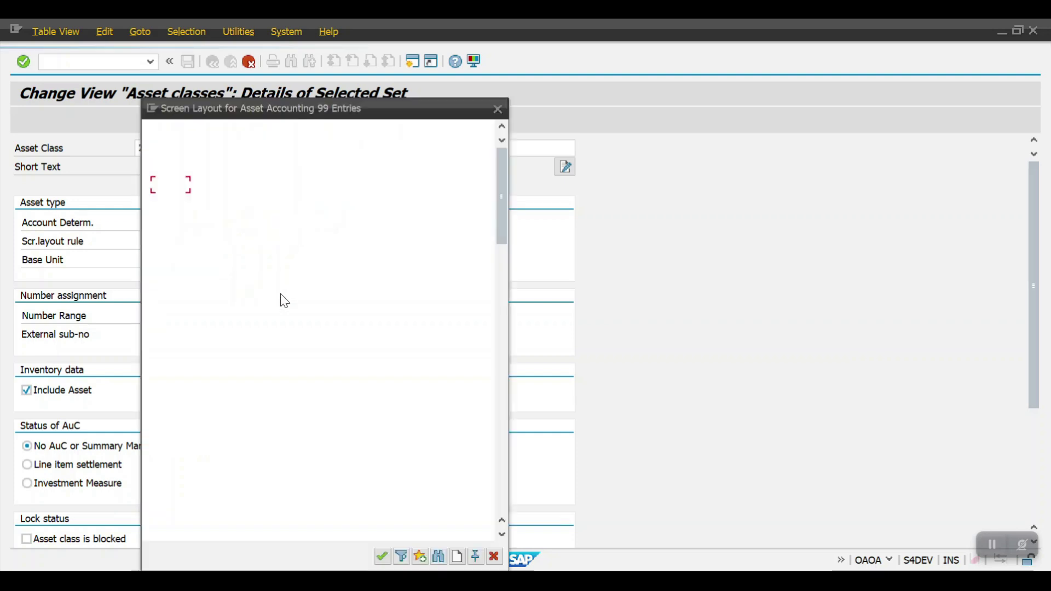
{"action": "left_click_drag", "start_coordinate": [495, 244], "coordinate": [485, 506]}
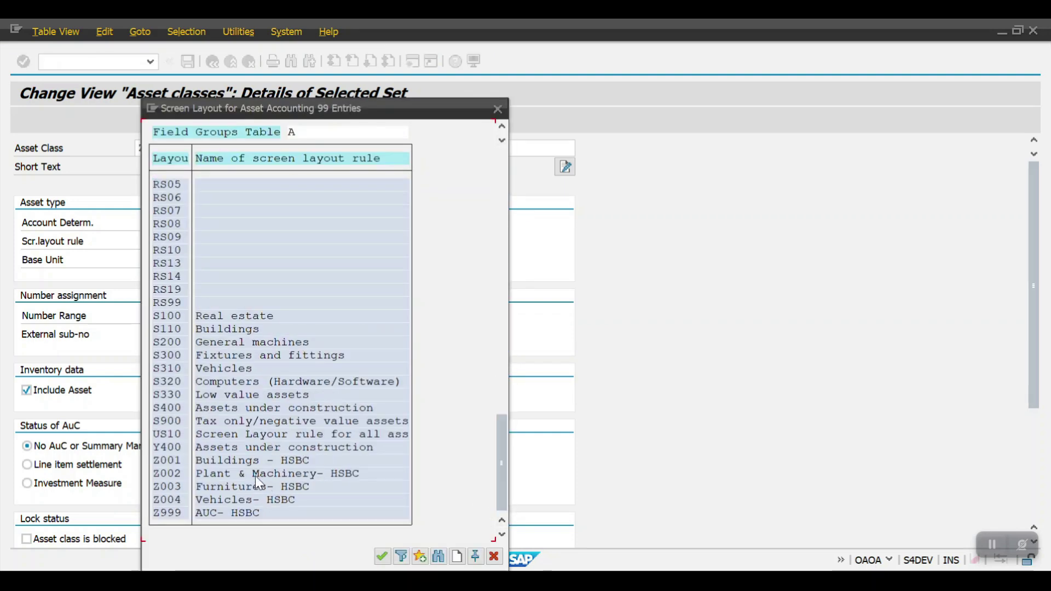
{"action": "double_click", "coordinate": [172, 472]}
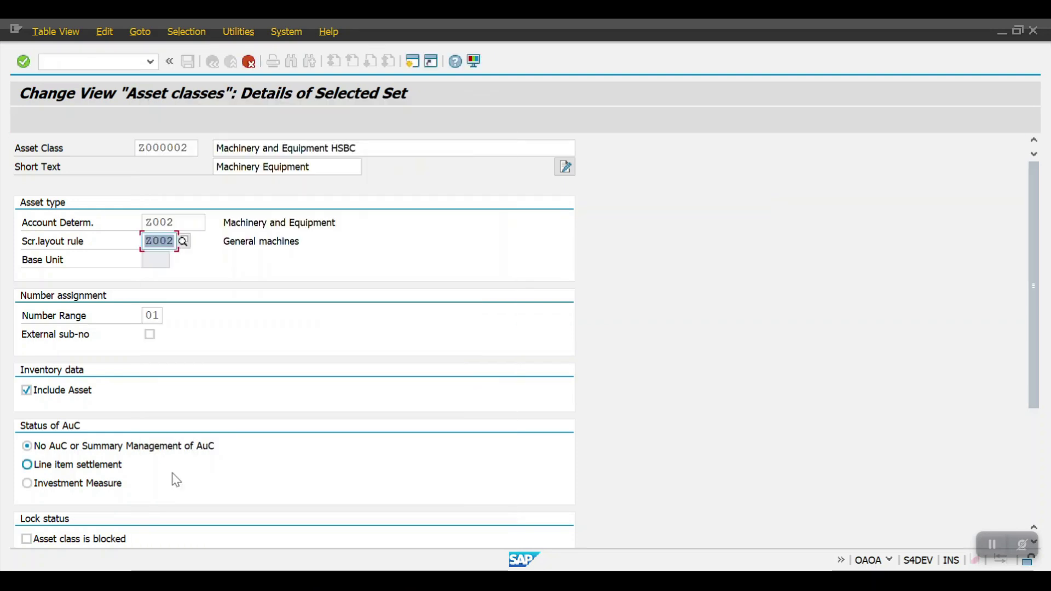
Search the number range list for company code 2000 and assign its range 02 to asset class Z000002.
{"action": "left_click", "coordinate": [167, 320]}
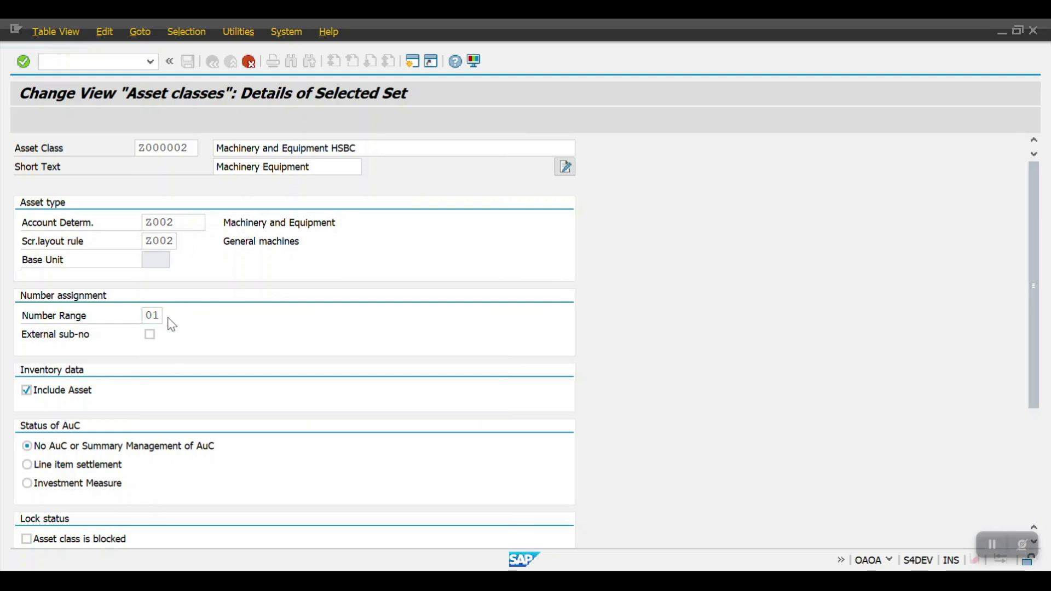
{"action": "left_click", "coordinate": [170, 316]}
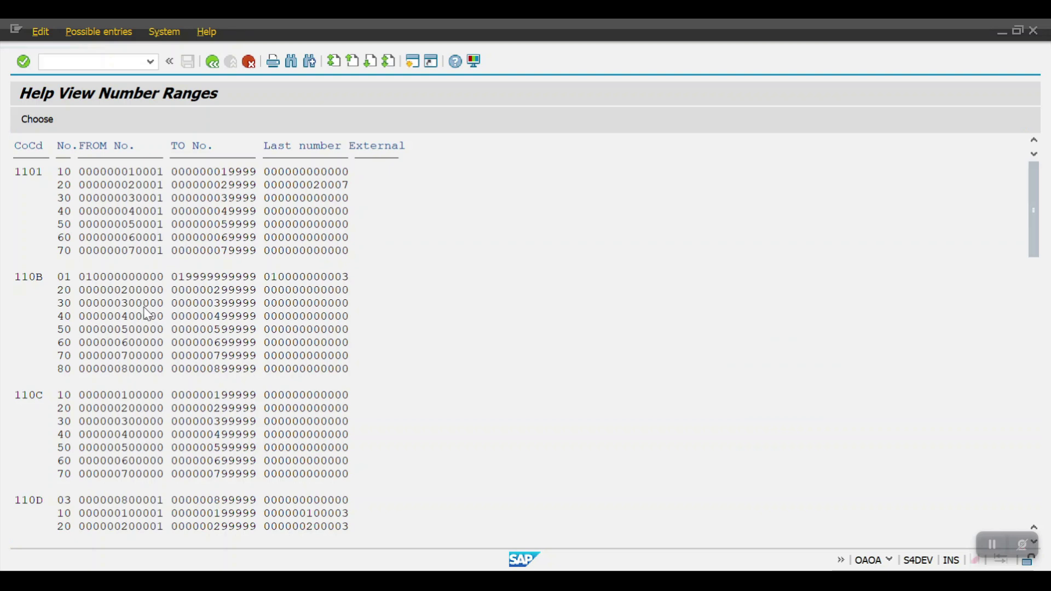
{"action": "key", "text": "ctrl+f"}
{"action": "type", "text": "2000"}
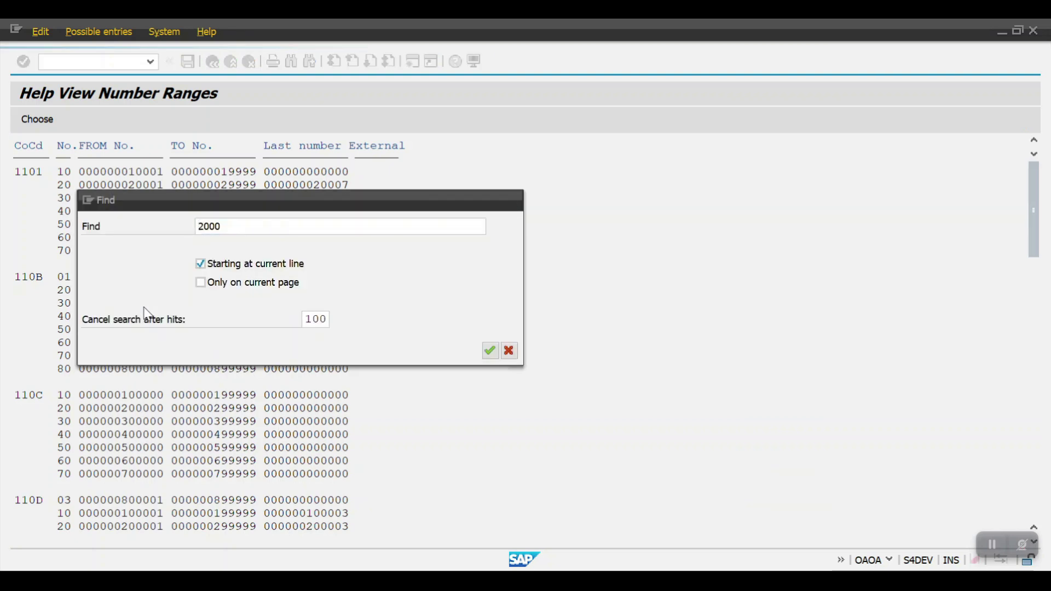
{"action": "key", "text": "Return"}
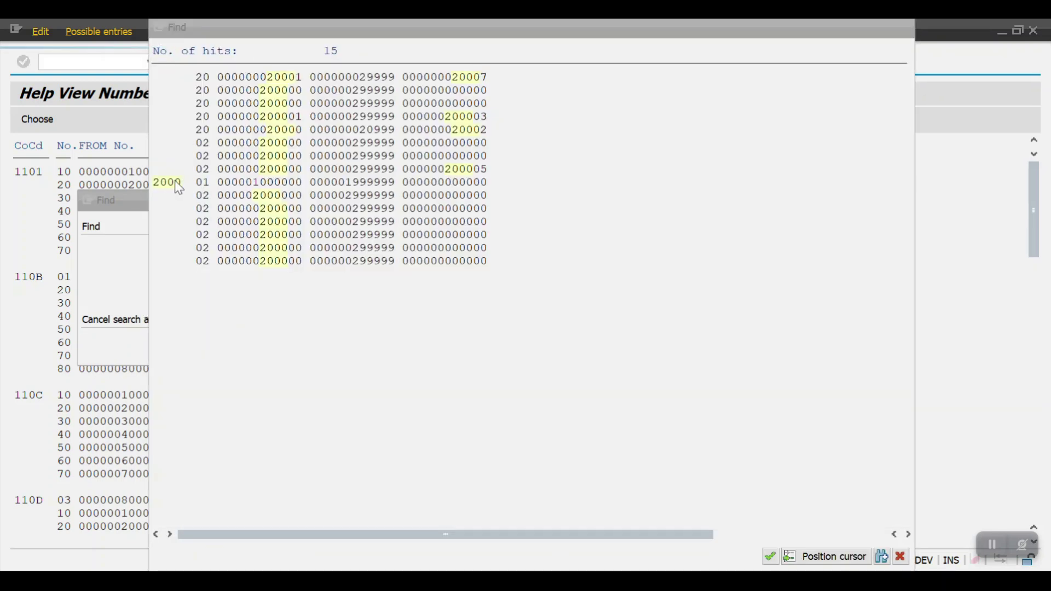
{"action": "left_click", "coordinate": [177, 184]}
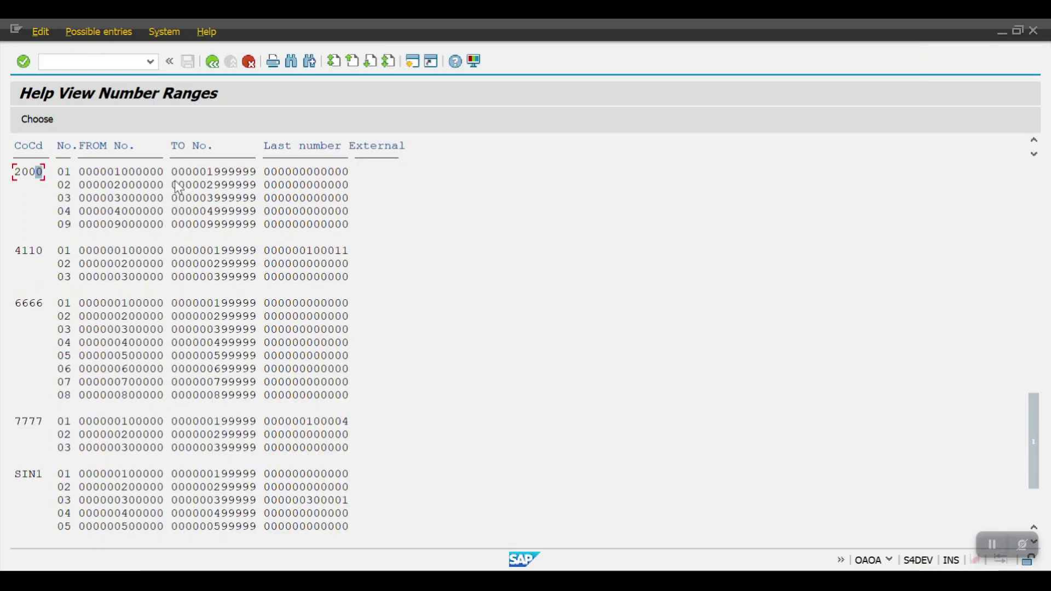
{"action": "double_click", "coordinate": [64, 187]}
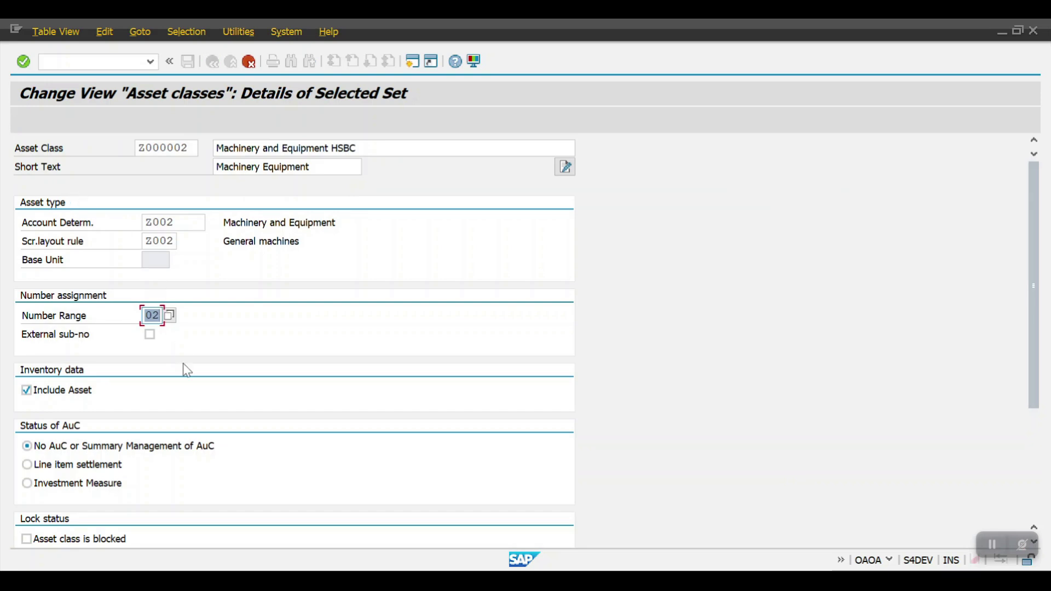
Review the remaining settings of asset class Z000002 and accept the copy to continue with the Vehicles class.
{"action": "scroll", "coordinate": [192, 397], "scroll_direction": "down", "scroll_amount": 3}
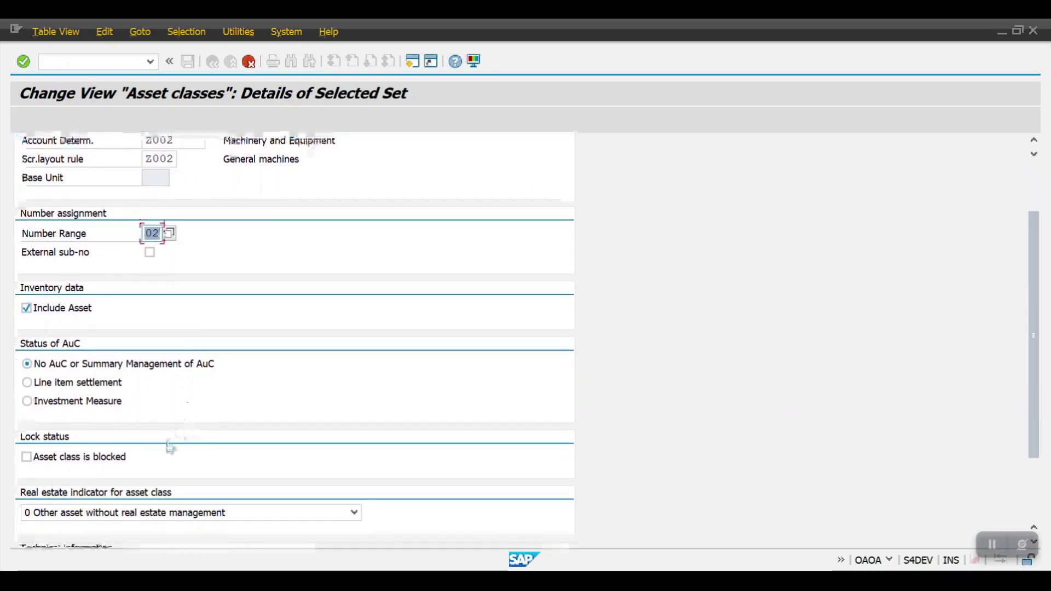
{"action": "scroll", "coordinate": [170, 447], "scroll_direction": "down", "scroll_amount": 3}
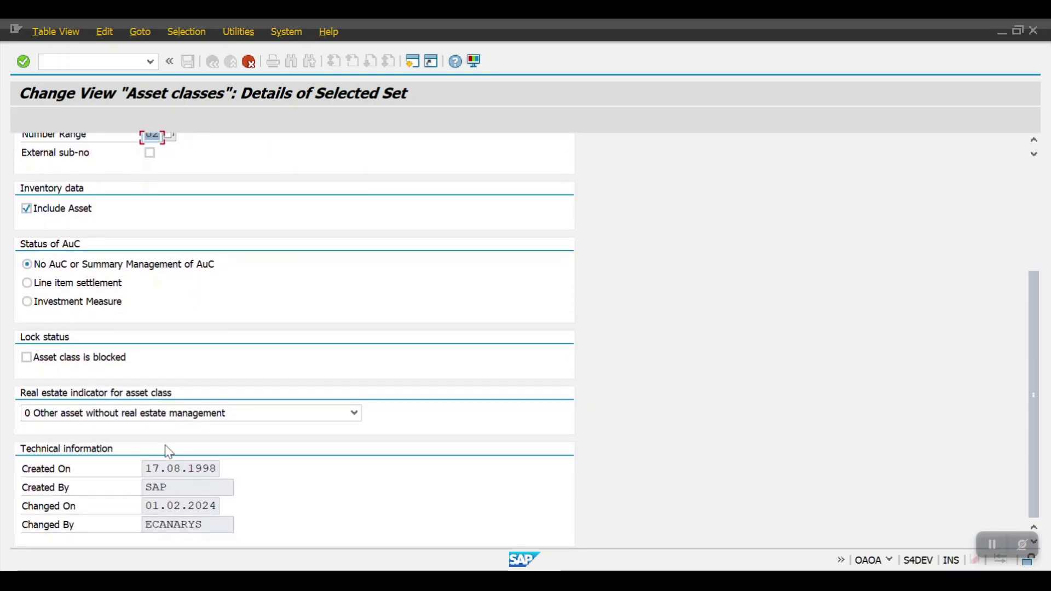
{"action": "scroll", "coordinate": [169, 452], "scroll_direction": "up", "scroll_amount": 3}
{"action": "scroll", "coordinate": [166, 451], "scroll_direction": "up", "scroll_amount": 3}
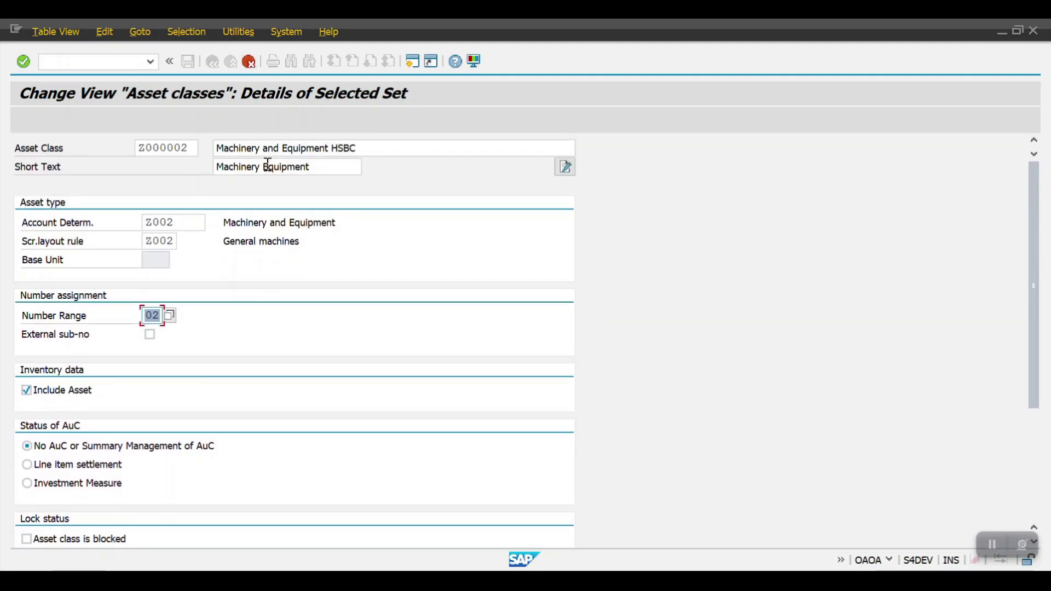
{"action": "key", "text": "F6"}
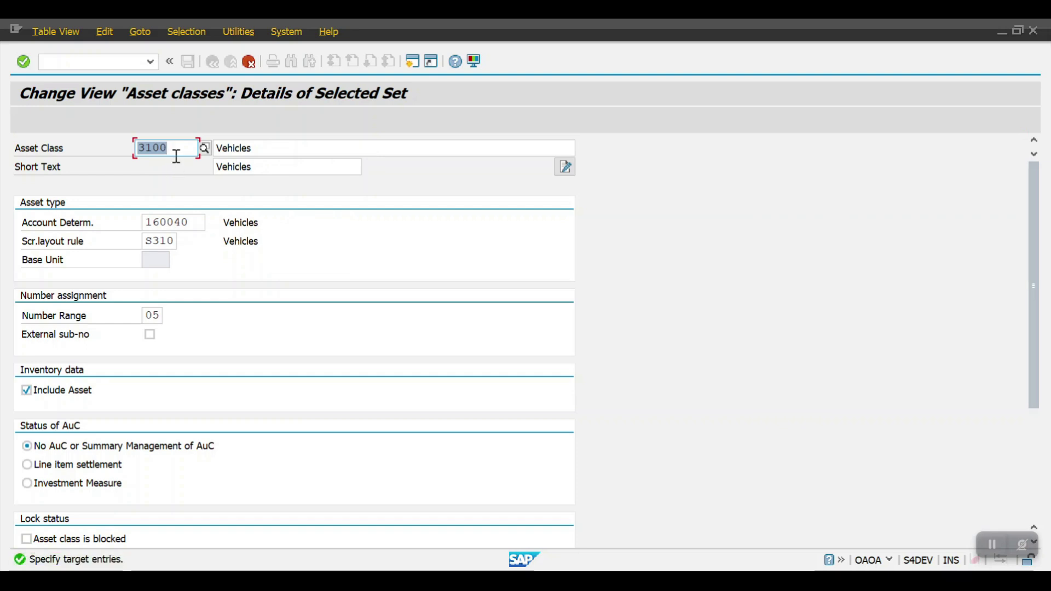
Name the copy of the Vehicles class Z00003 and set its description to "Vehicles - HSBC".
{"action": "type", "text": "Z000"}
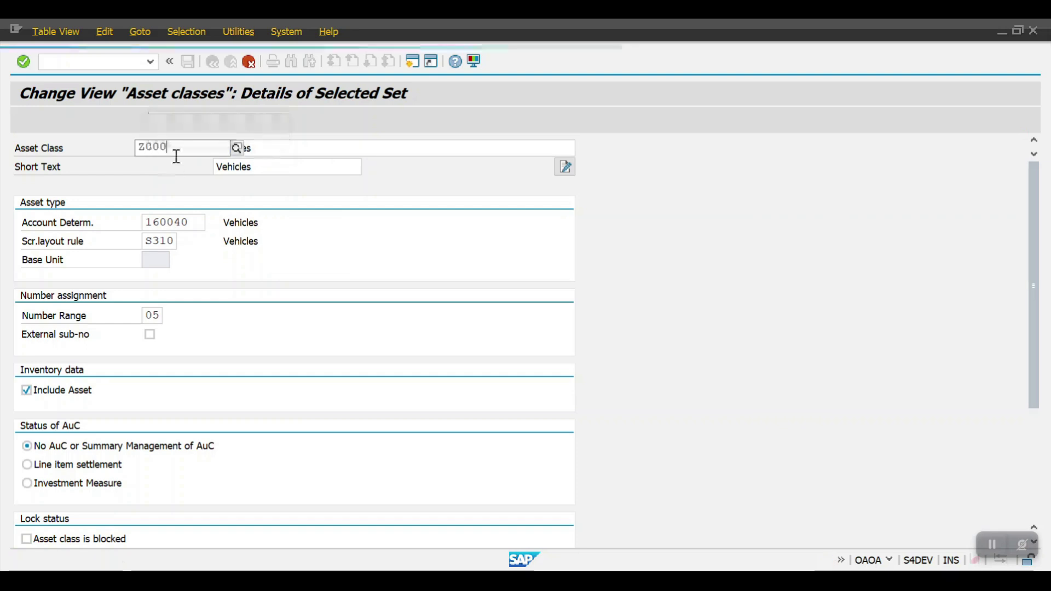
{"action": "type", "text": "03"}
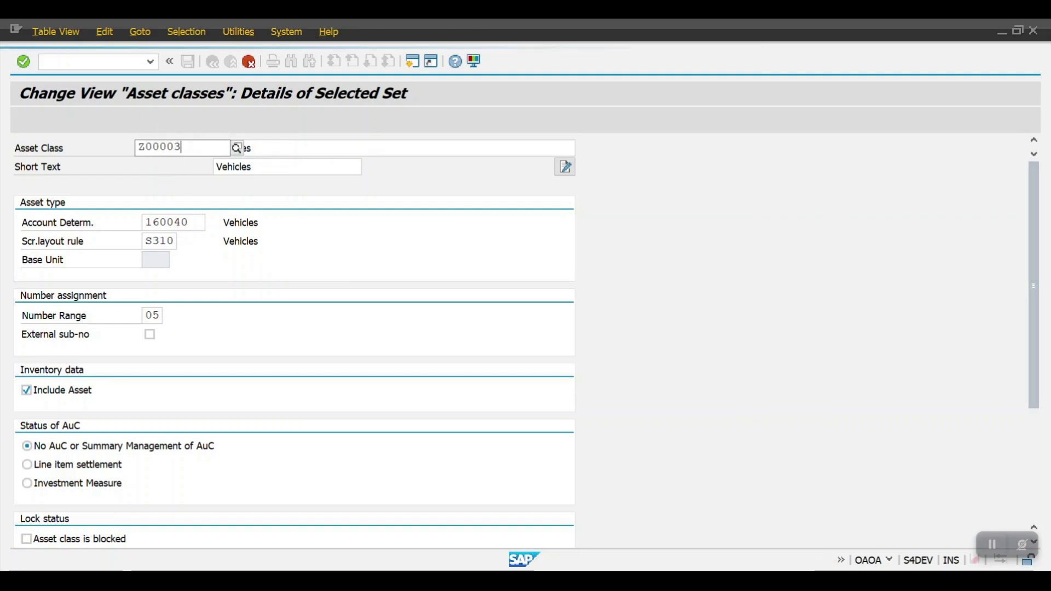
{"action": "key", "text": "Return"}
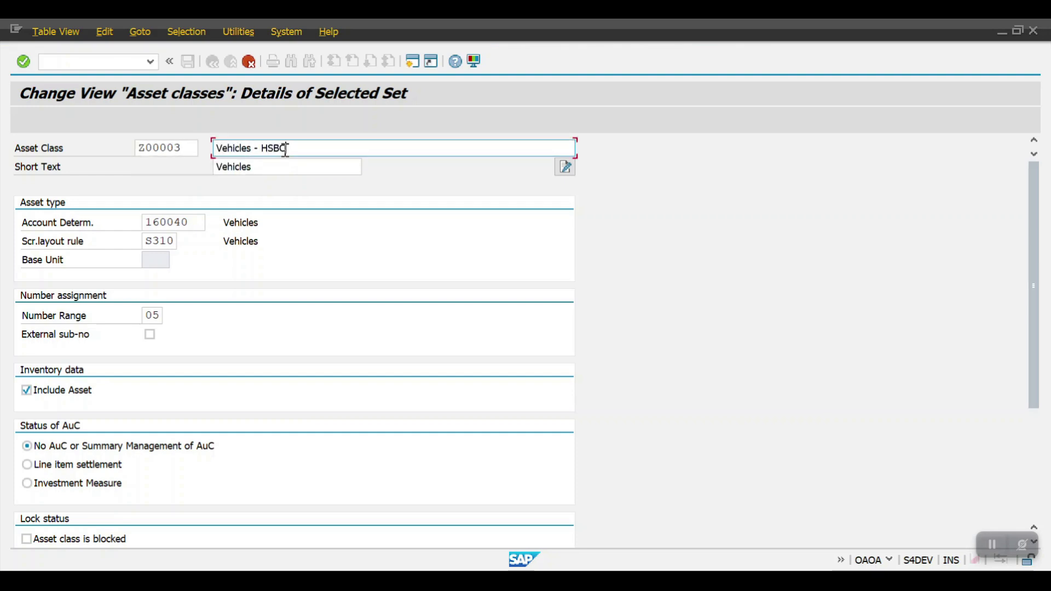
Assign account determination Z003 and the HSBC vehicles screen layout rule Z004 to asset class Z00003.
{"action": "left_click", "coordinate": [200, 220]}
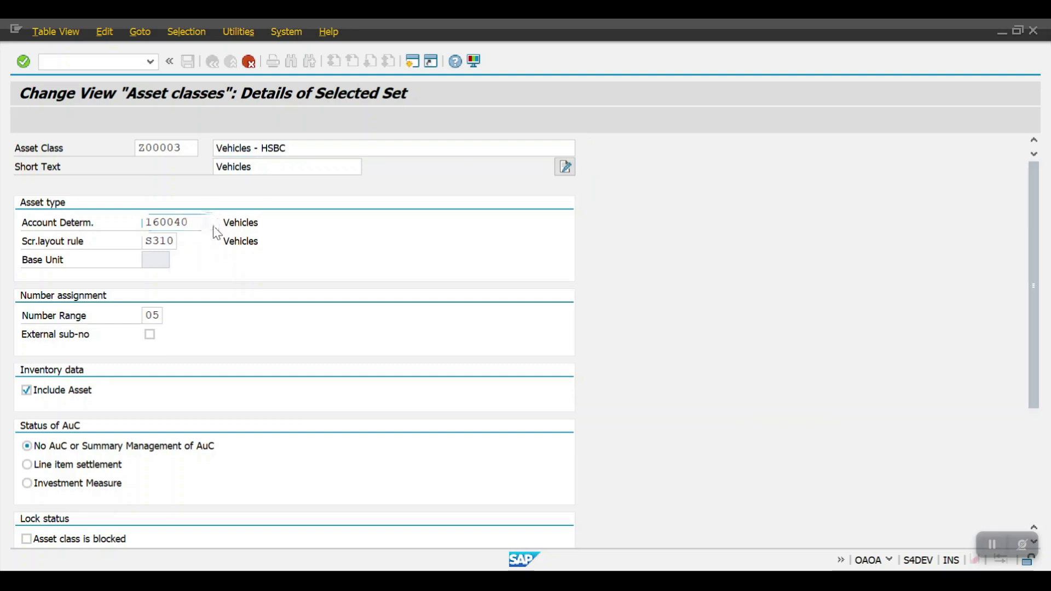
{"action": "left_click", "coordinate": [215, 226]}
{"action": "left_click_drag", "start_coordinate": [618, 181], "coordinate": [604, 494]}
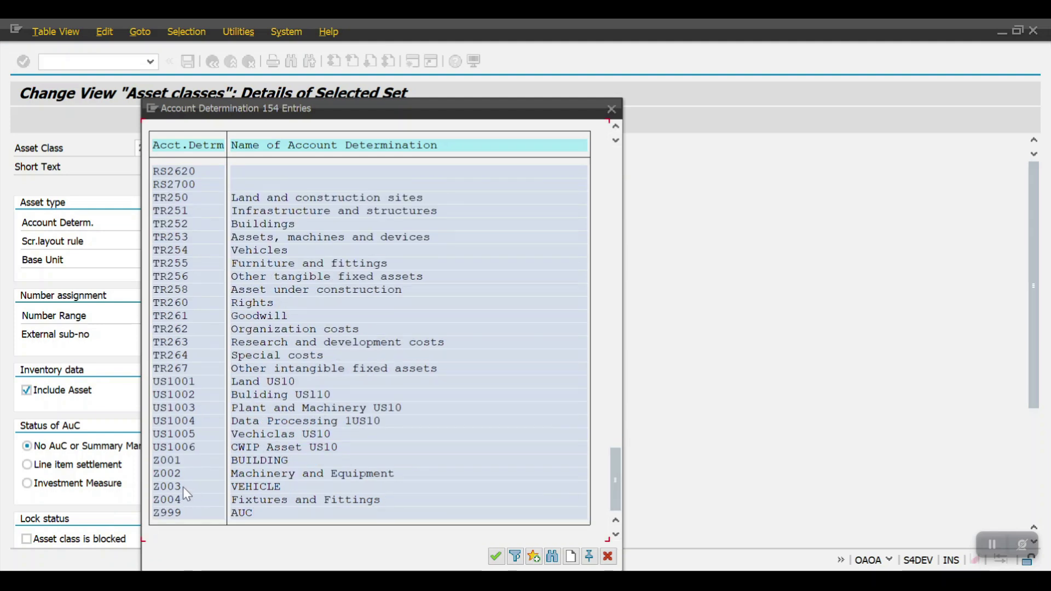
{"action": "double_click", "coordinate": [183, 487]}
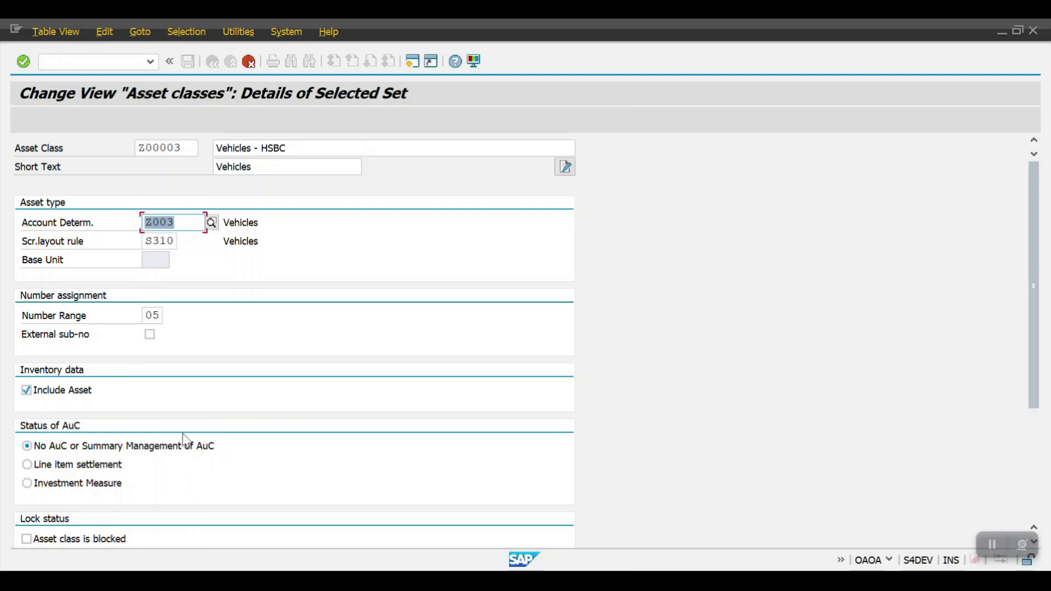
{"action": "left_click", "coordinate": [175, 243]}
{"action": "left_click", "coordinate": [183, 242]}
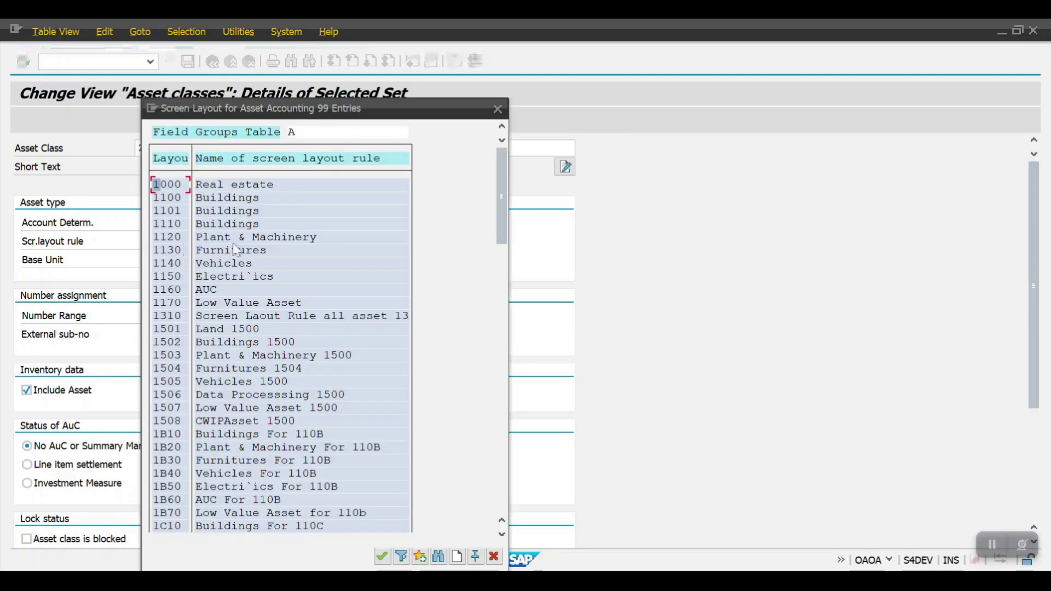
{"action": "left_click_drag", "start_coordinate": [502, 179], "coordinate": [478, 435]}
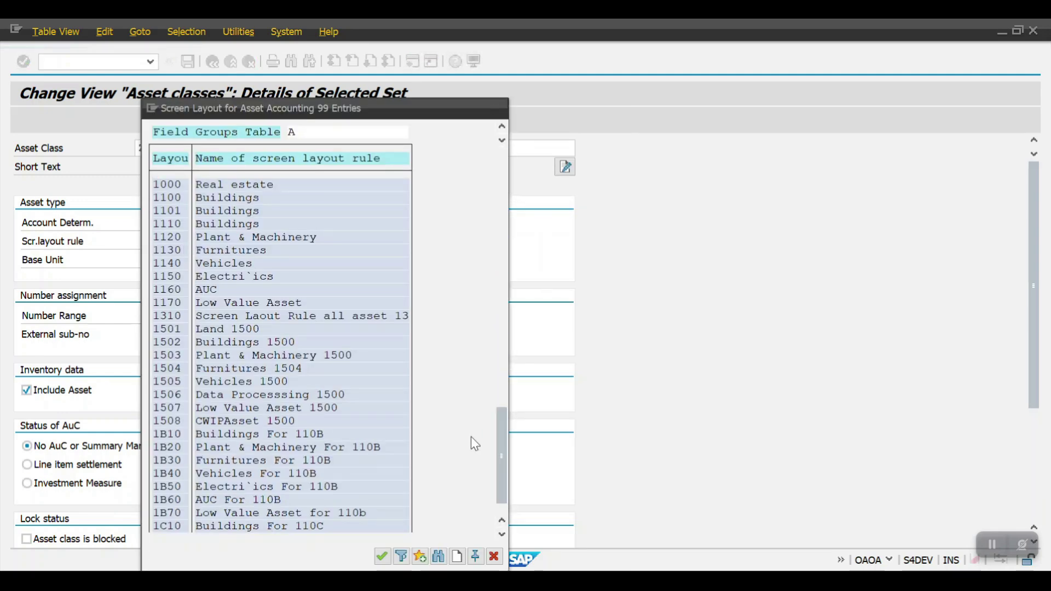
{"action": "scroll", "coordinate": [165, 503], "scroll_direction": "down", "scroll_amount": 1}
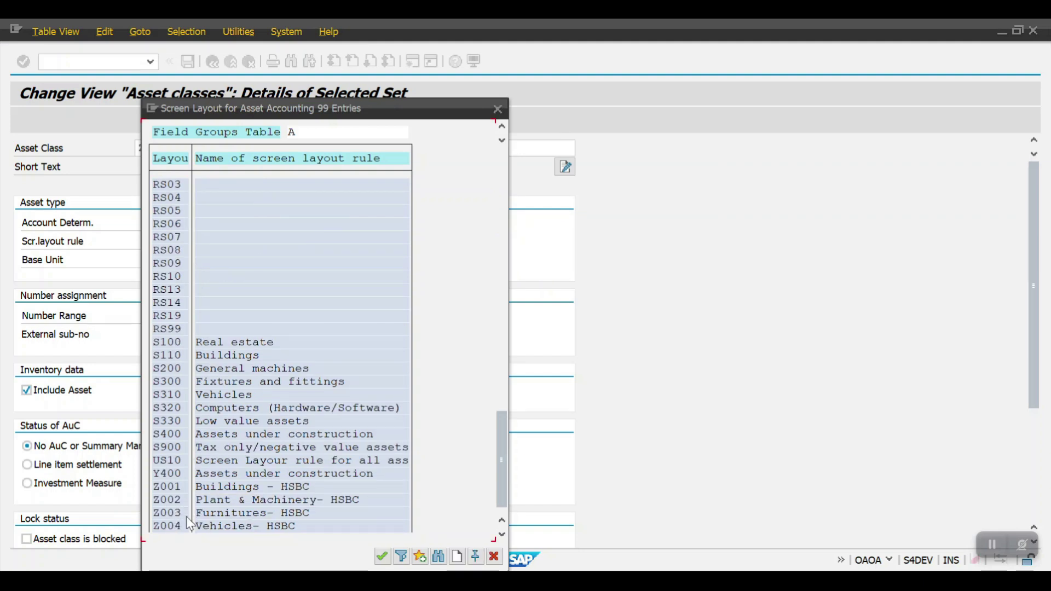
{"action": "scroll", "coordinate": [188, 521], "scroll_direction": "down", "scroll_amount": 1}
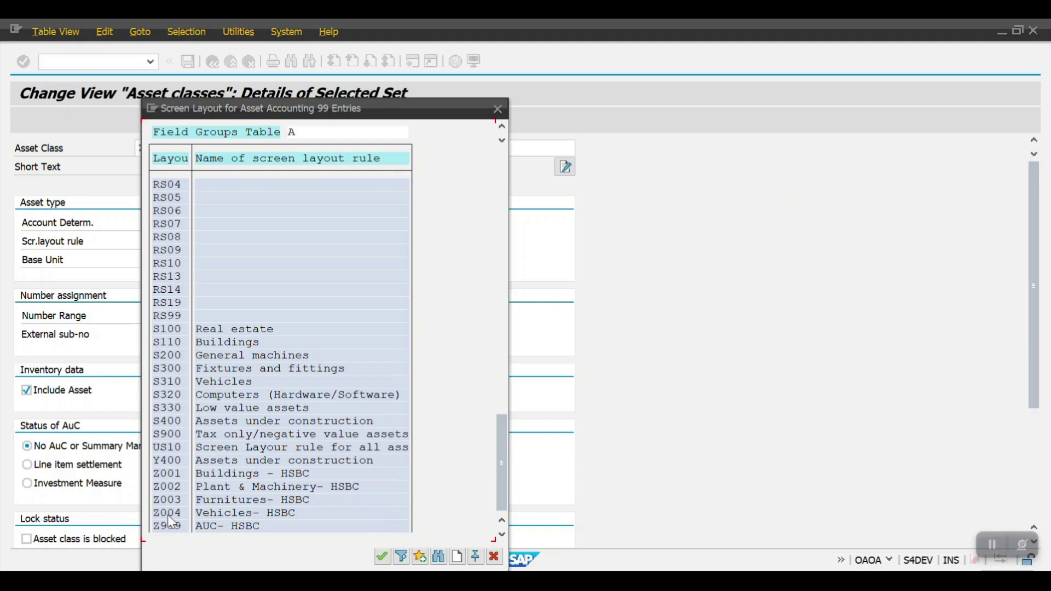
{"action": "double_click", "coordinate": [169, 515]}
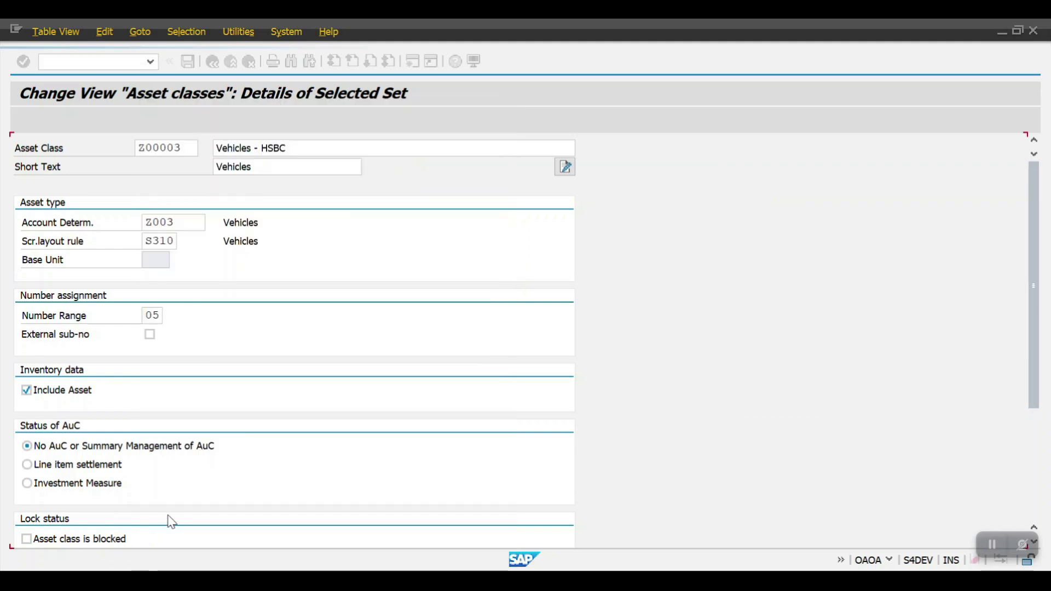
Replace the number range of asset class Z00003 and accept the copy to continue with the furniture class.
{"action": "left_click", "coordinate": [160, 316]}
{"action": "key", "text": "BackSpace"}
{"action": "key", "text": "BackSpace"}
{"action": "type", "text": "0"}
{"action": "key", "text": "Down"}
{"action": "key", "text": "Return"}
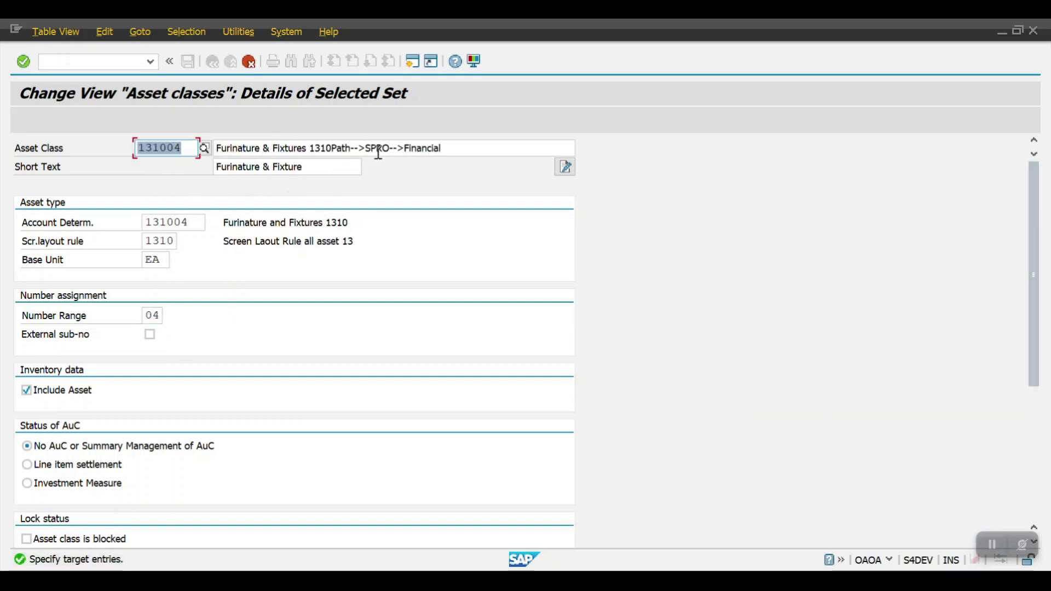
Describe the copy of class 131004 as "Furinature & Fixtures HSBC" and name it Z00004.
{"action": "left_click_drag", "start_coordinate": [437, 144], "coordinate": [312, 143]}
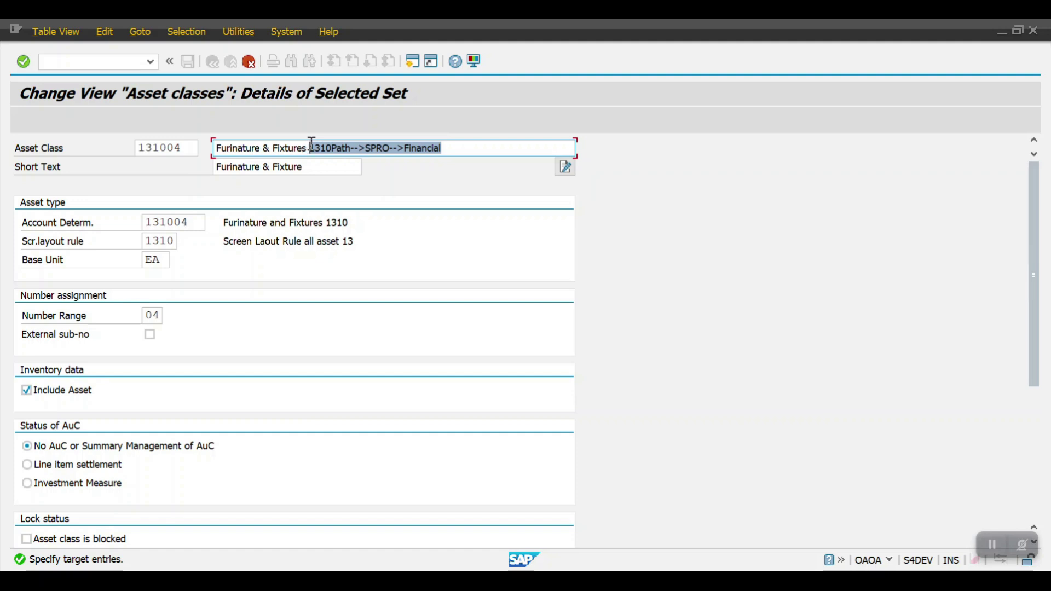
{"action": "key", "text": "BackSpace"}
{"action": "type", "text": "HSB"}
{"action": "left_click", "coordinate": [195, 148]}
{"action": "key", "text": "BackSpace"}
{"action": "key", "text": "BackSpace"}
{"action": "key", "text": "BackSpace"}
{"action": "key", "text": "BackSpace"}
{"action": "key", "text": "BackSpace"}
{"action": "key", "text": "BackSpace"}
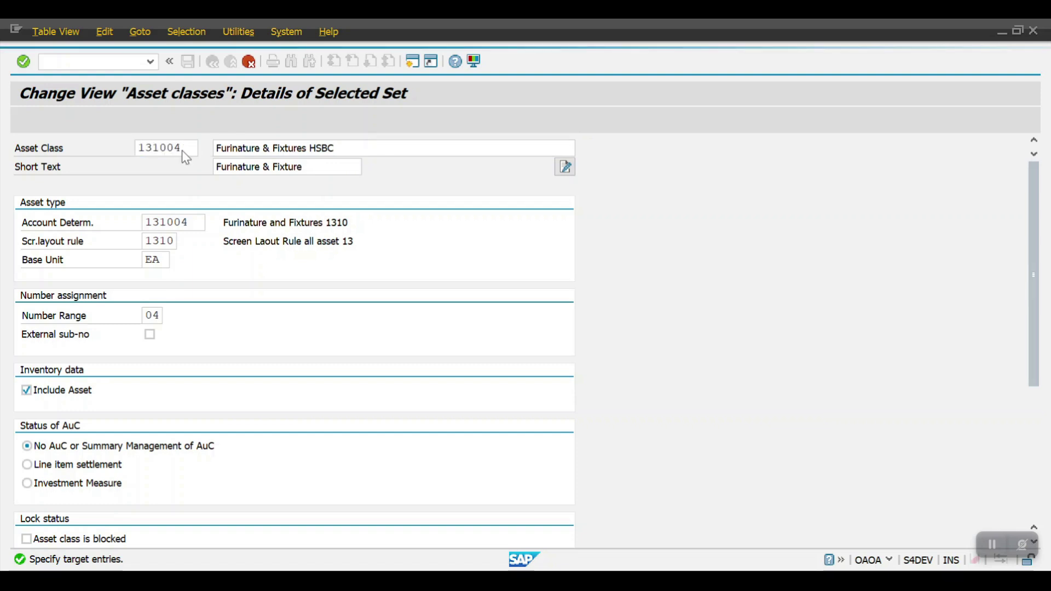
{"action": "type", "text": "Z00004"}
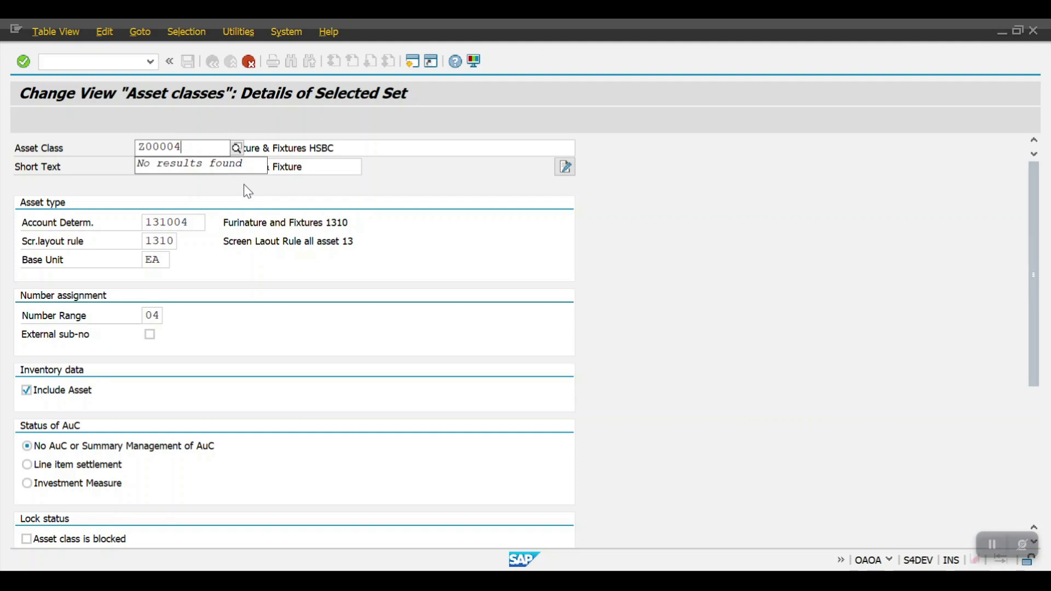
{"action": "key", "text": "Return"}
Assign account determination Z004 and screen layout rule Z003 to asset class Z00004 and accept the copy.
{"action": "left_click", "coordinate": [198, 223]}
{"action": "left_click", "coordinate": [213, 226]}
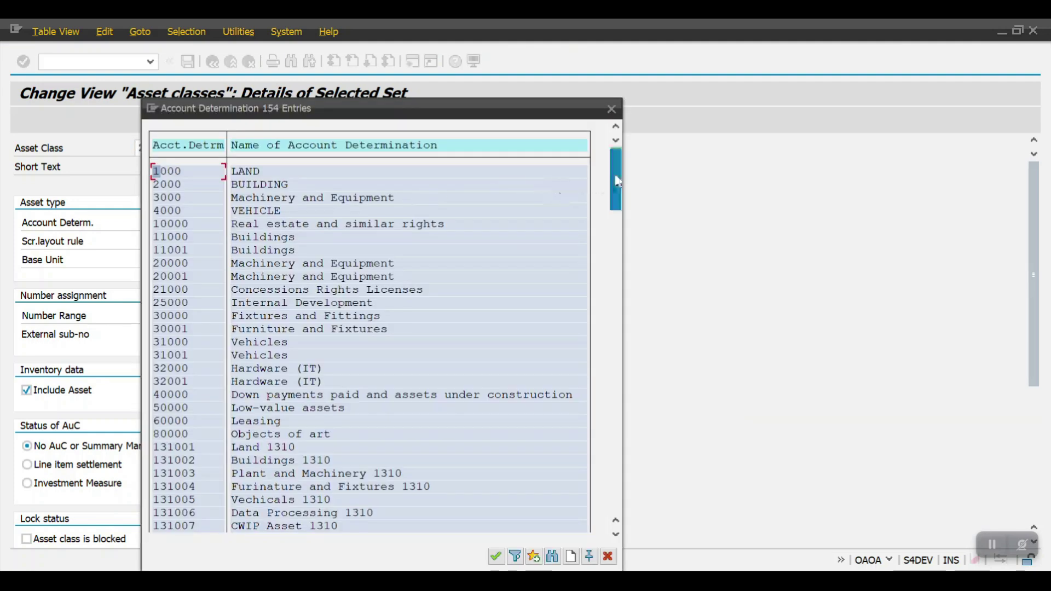
{"action": "left_click_drag", "start_coordinate": [459, 104], "coordinate": [593, 68]}
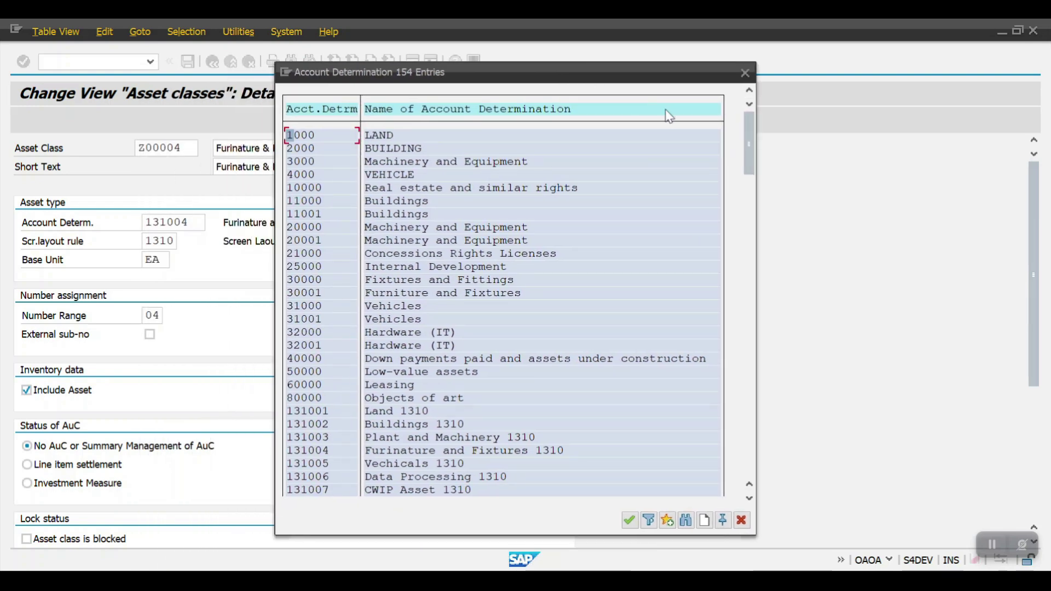
{"action": "left_click_drag", "start_coordinate": [748, 140], "coordinate": [748, 447]}
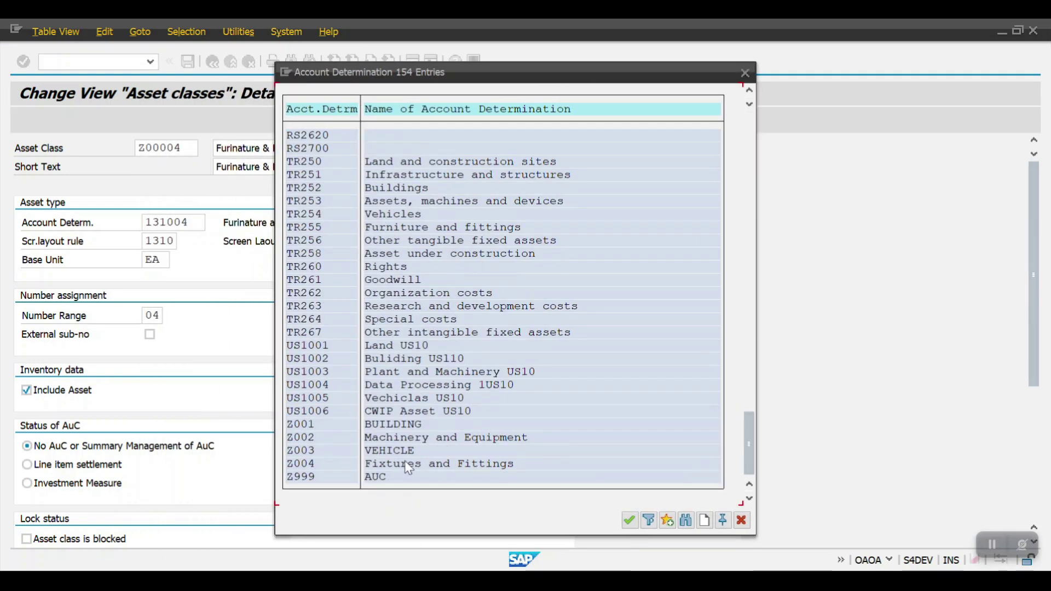
{"action": "double_click", "coordinate": [317, 465]}
{"action": "left_click", "coordinate": [168, 242]}
{"action": "left_click", "coordinate": [184, 242]}
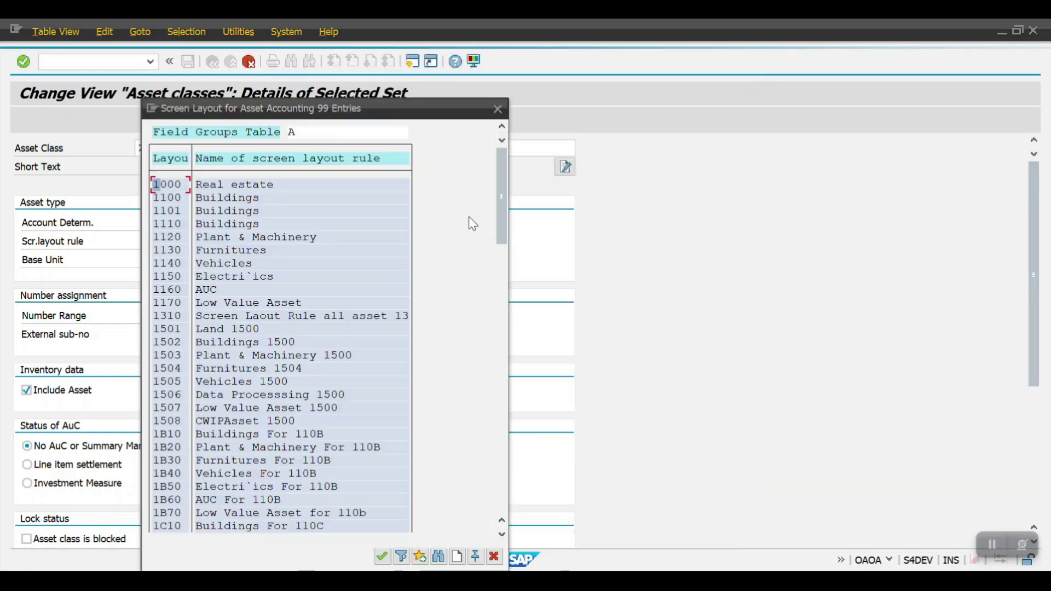
{"action": "left_click_drag", "start_coordinate": [500, 189], "coordinate": [481, 492]}
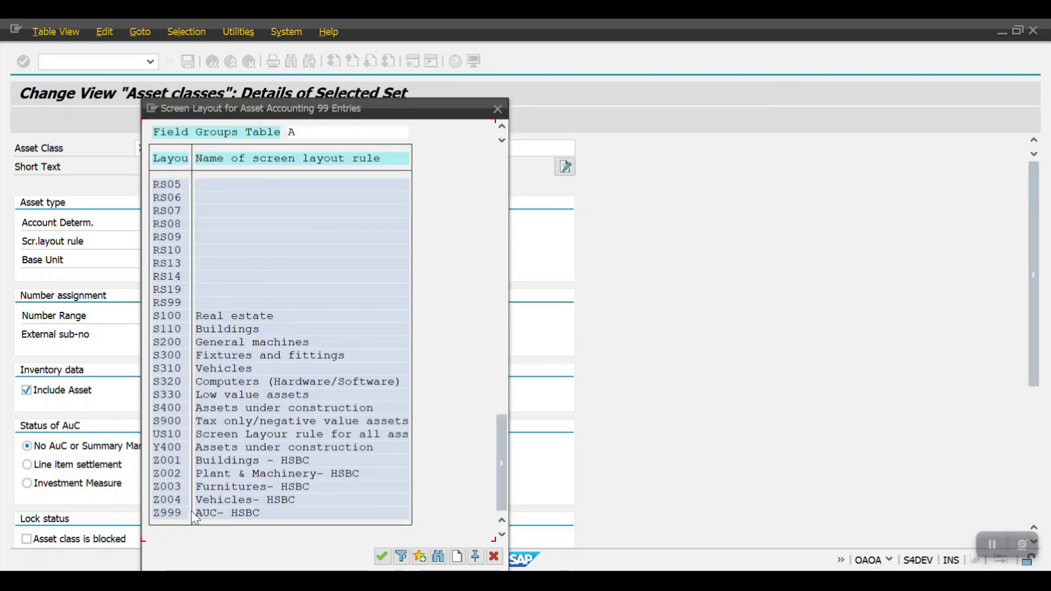
{"action": "double_click", "coordinate": [164, 486]}
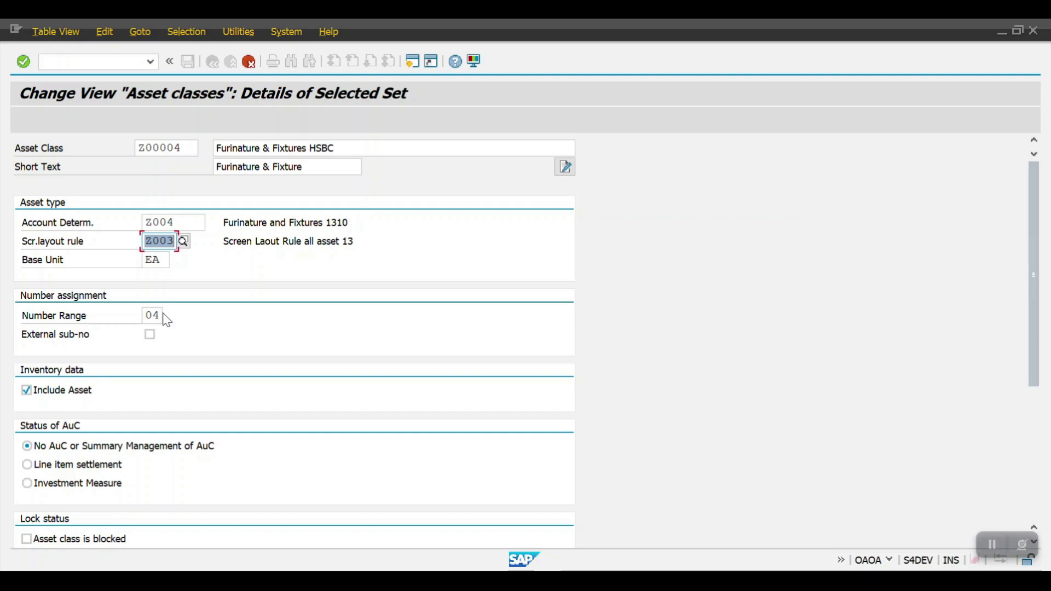
{"action": "key", "text": "F8"}
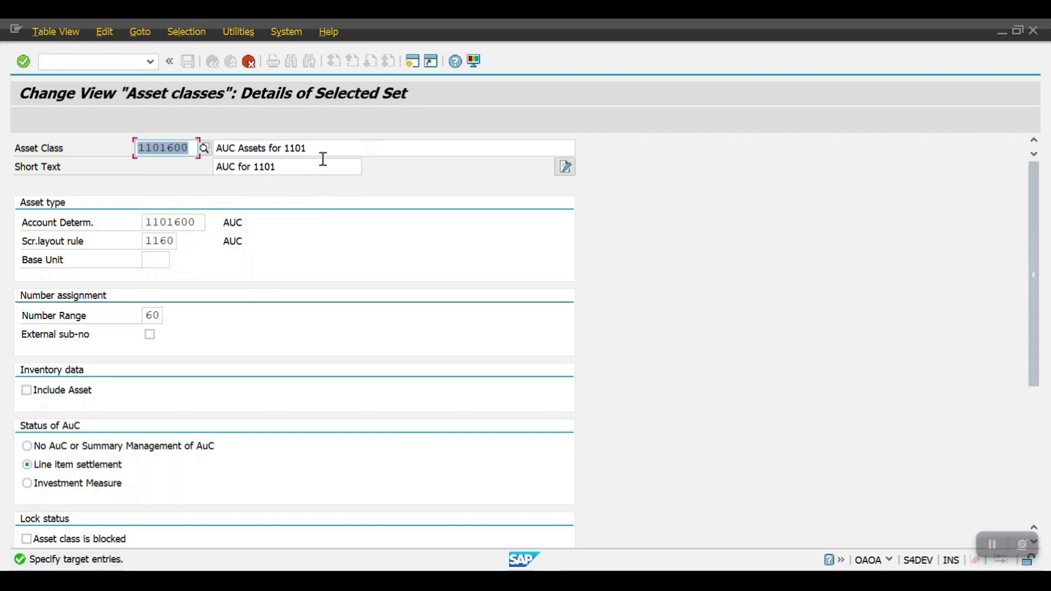
Set the description and short text of the class 1101600 copy to "AUC Assets HSBC" and name it Z0009.
{"action": "left_click_drag", "start_coordinate": [329, 145], "coordinate": [272, 145]}
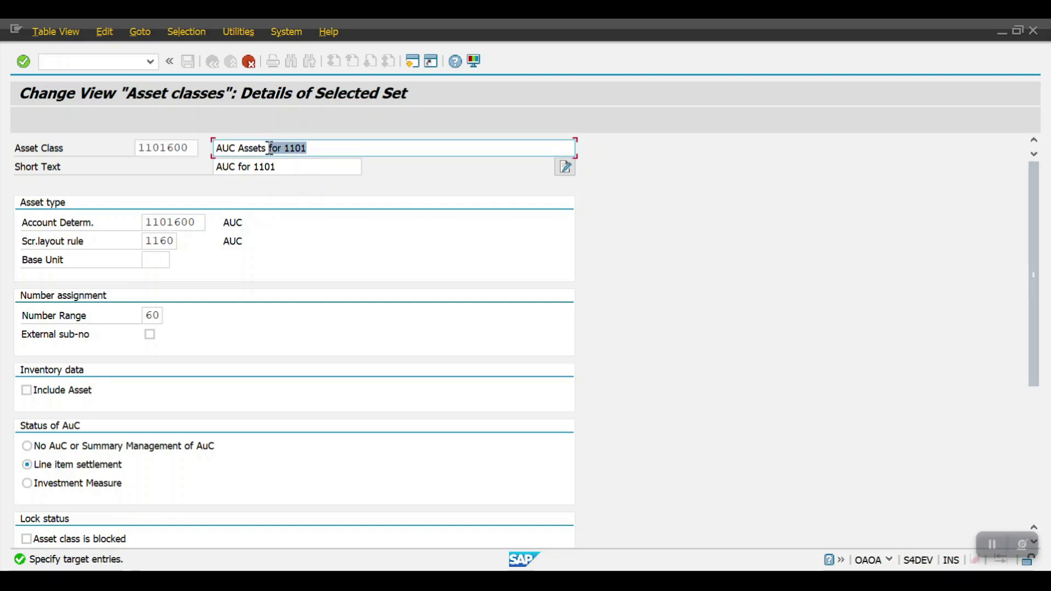
{"action": "type", "text": "HSBC"}
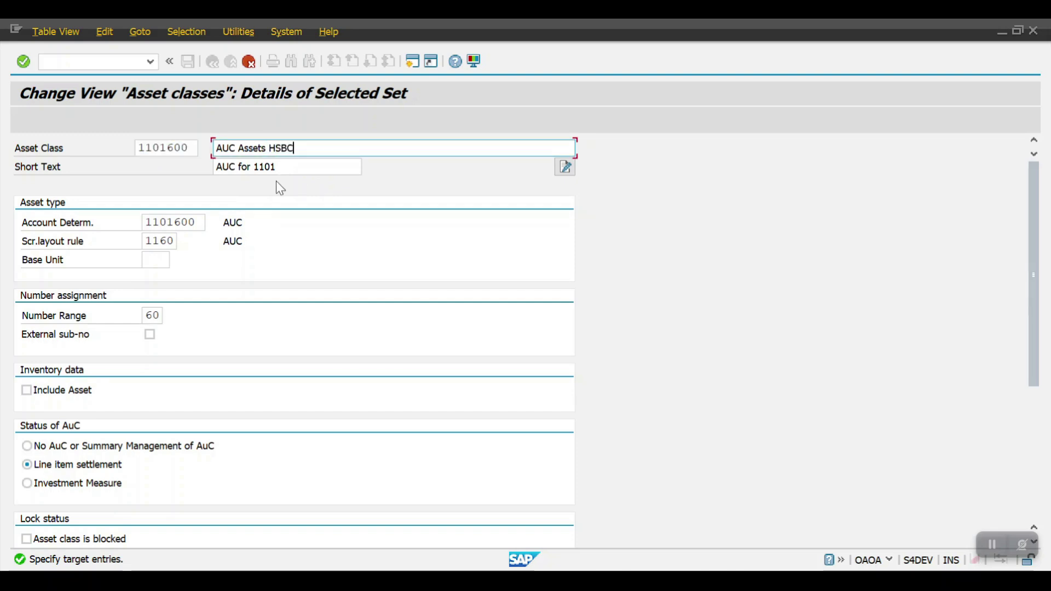
{"action": "triple_click", "coordinate": [305, 150]}
{"action": "key", "text": "ctrl+c"}
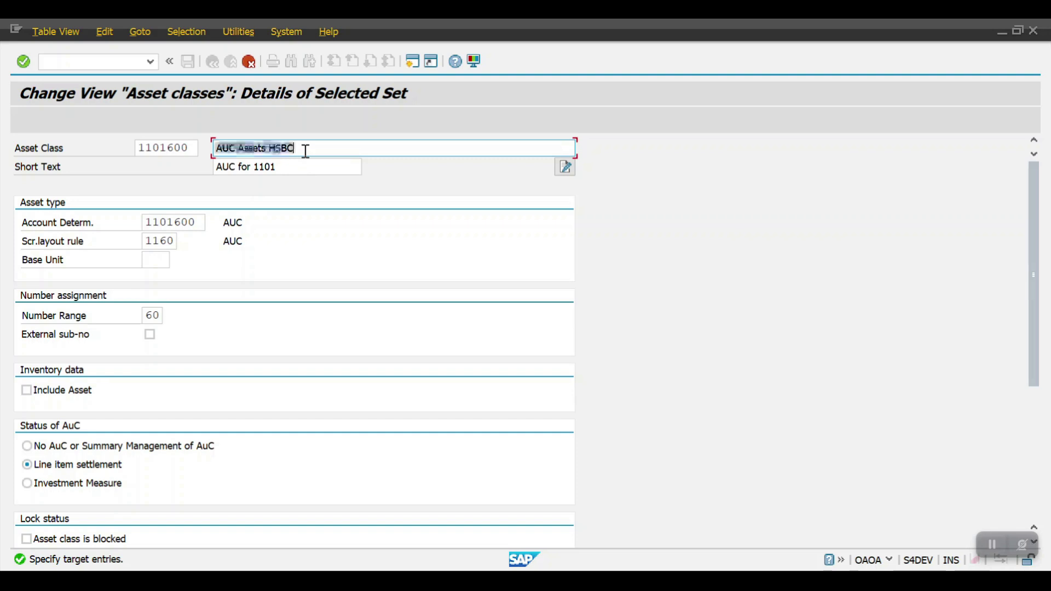
{"action": "triple_click", "coordinate": [305, 169]}
{"action": "key", "text": "ctrl+v"}
{"action": "double_click", "coordinate": [189, 148]}
{"action": "type", "text": "Z"}
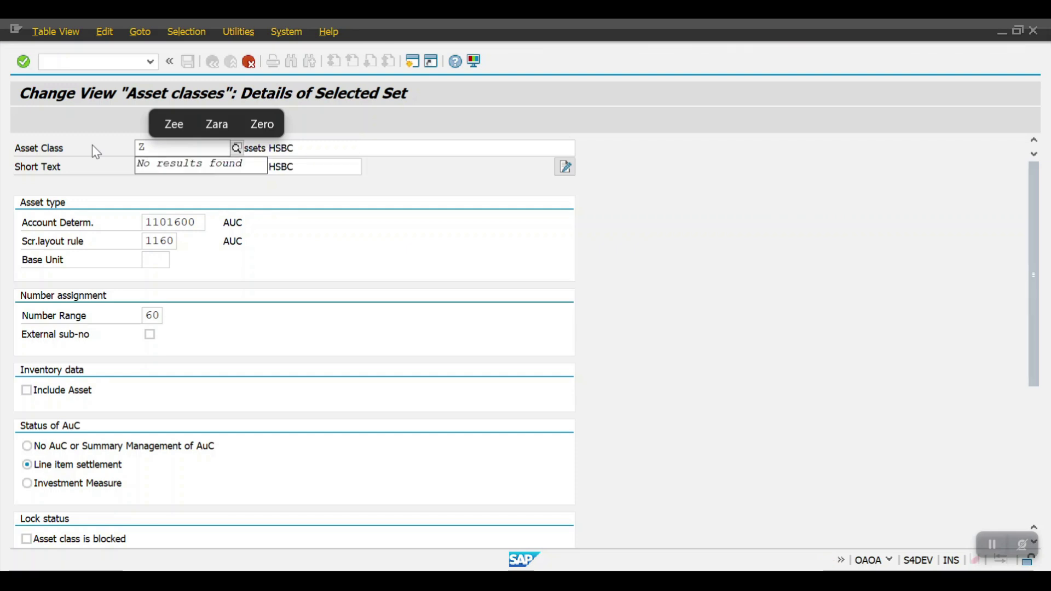
{"action": "type", "text": "0009"}
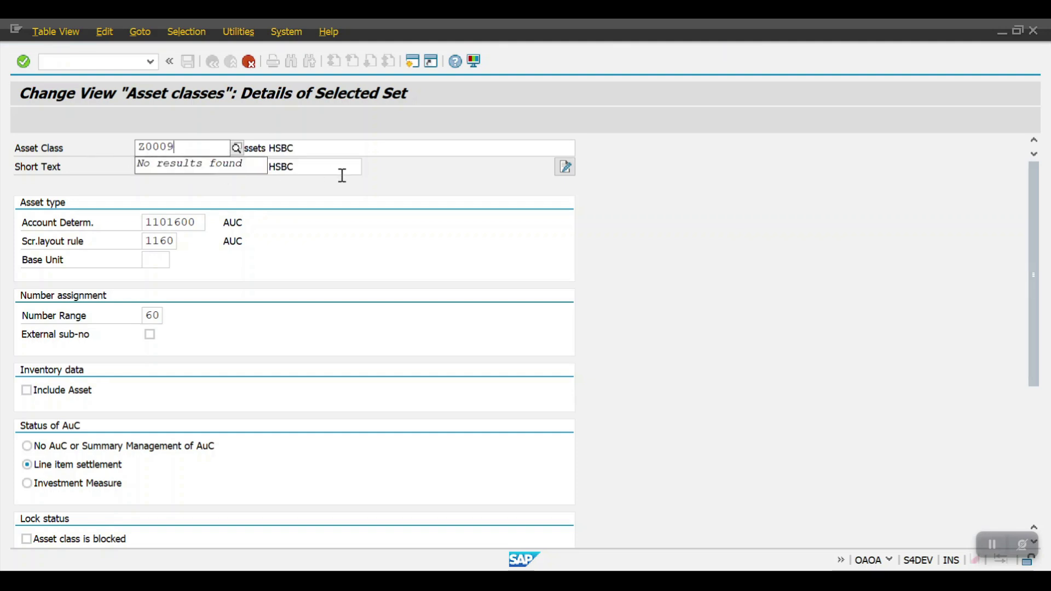
{"action": "key", "text": "Return"}
Assign account determination Z999 and screen layout rule Z999 to asset class Z0009.
{"action": "left_click", "coordinate": [197, 226]}
{"action": "left_click", "coordinate": [212, 223]}
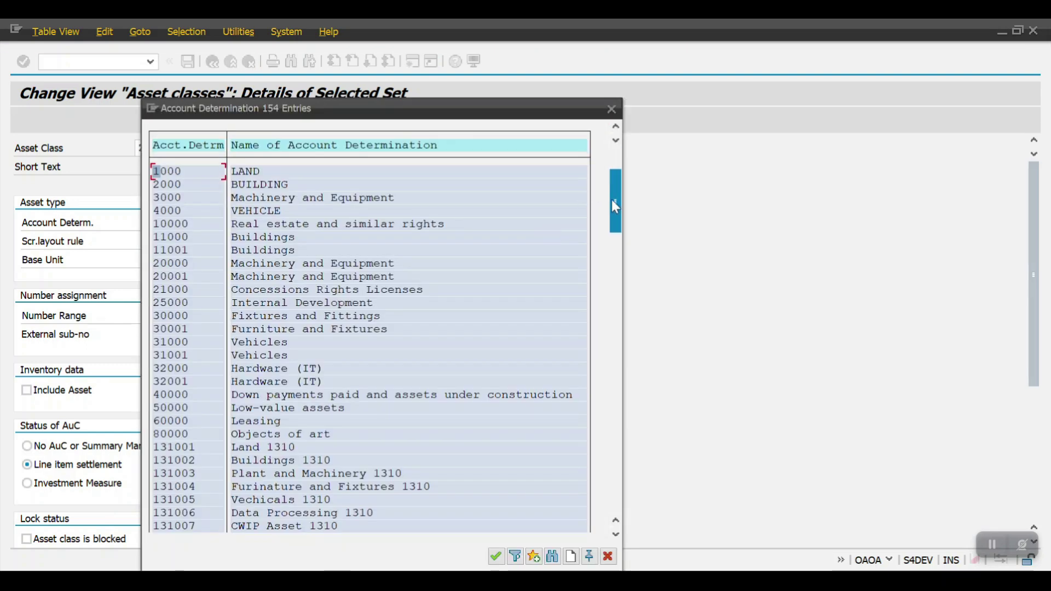
{"action": "left_click_drag", "start_coordinate": [615, 206], "coordinate": [615, 484]}
{"action": "left_click", "coordinate": [185, 517]}
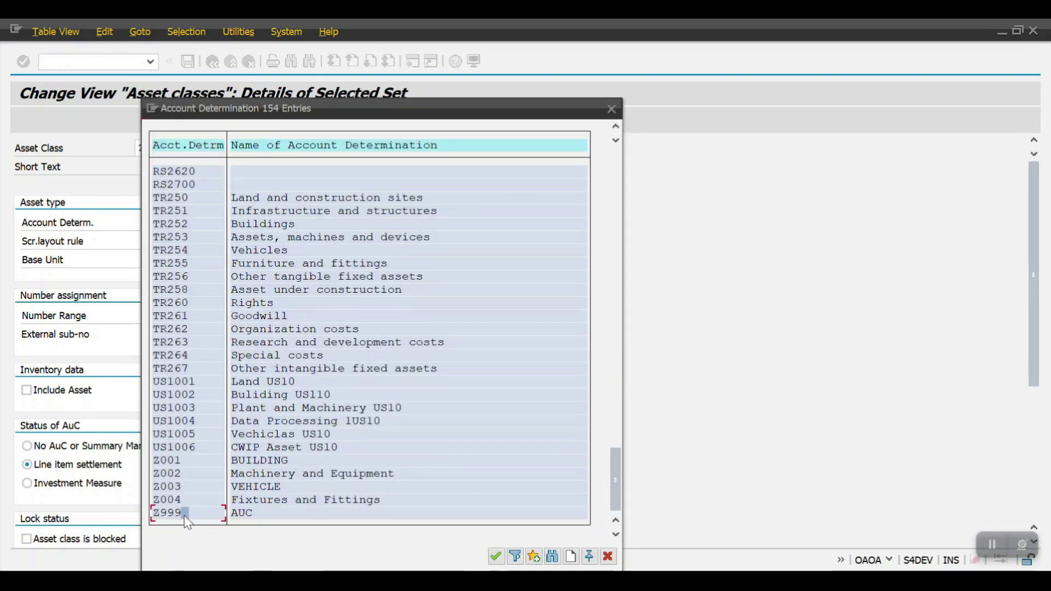
{"action": "double_click", "coordinate": [185, 518]}
{"action": "left_click", "coordinate": [170, 242]}
{"action": "left_click", "coordinate": [185, 241]}
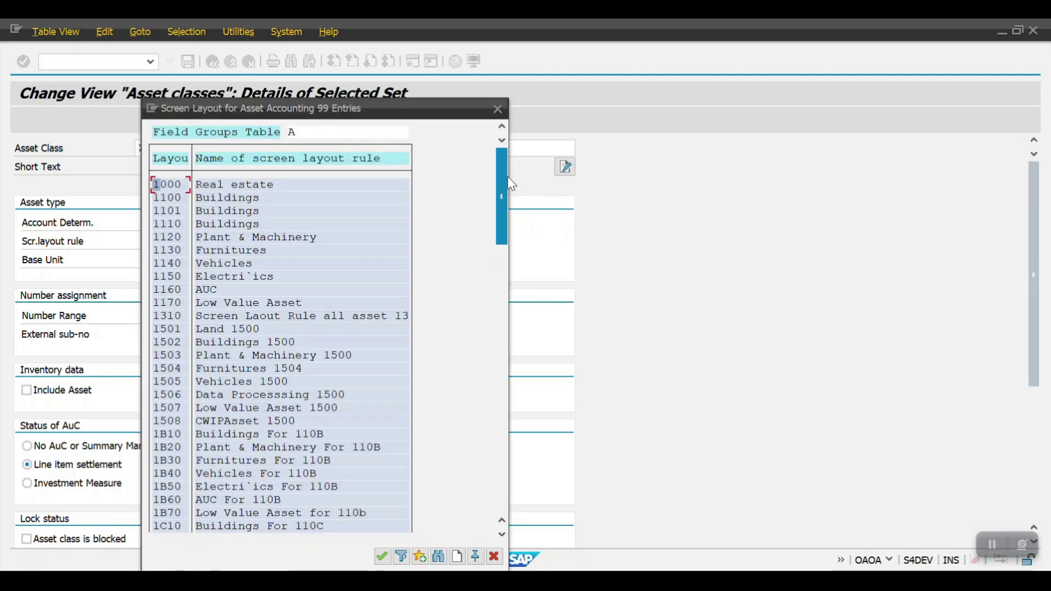
{"action": "left_click_drag", "start_coordinate": [510, 198], "coordinate": [485, 491]}
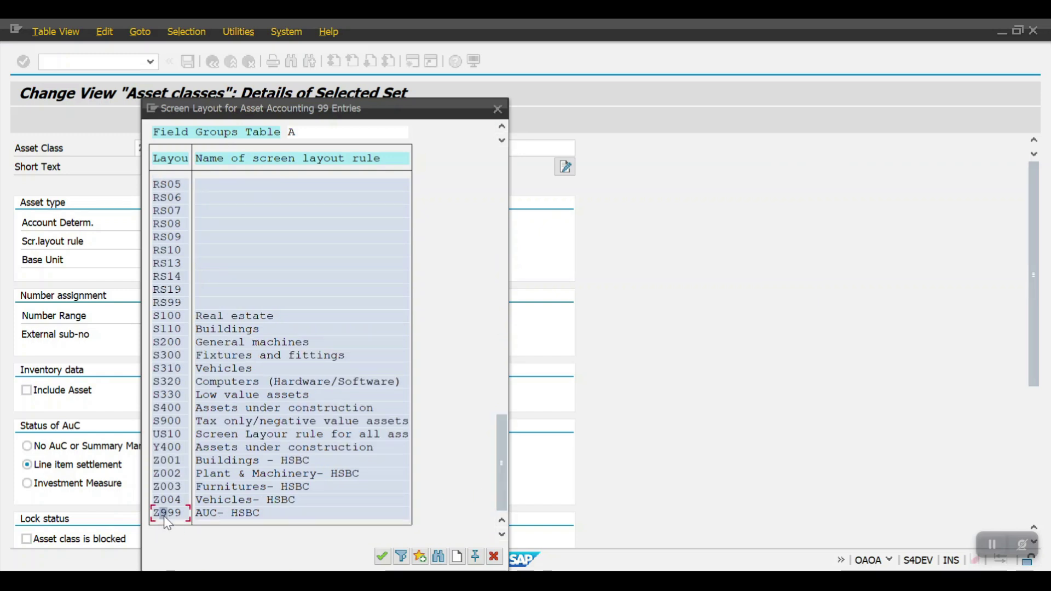
{"action": "double_click", "coordinate": [166, 513]}
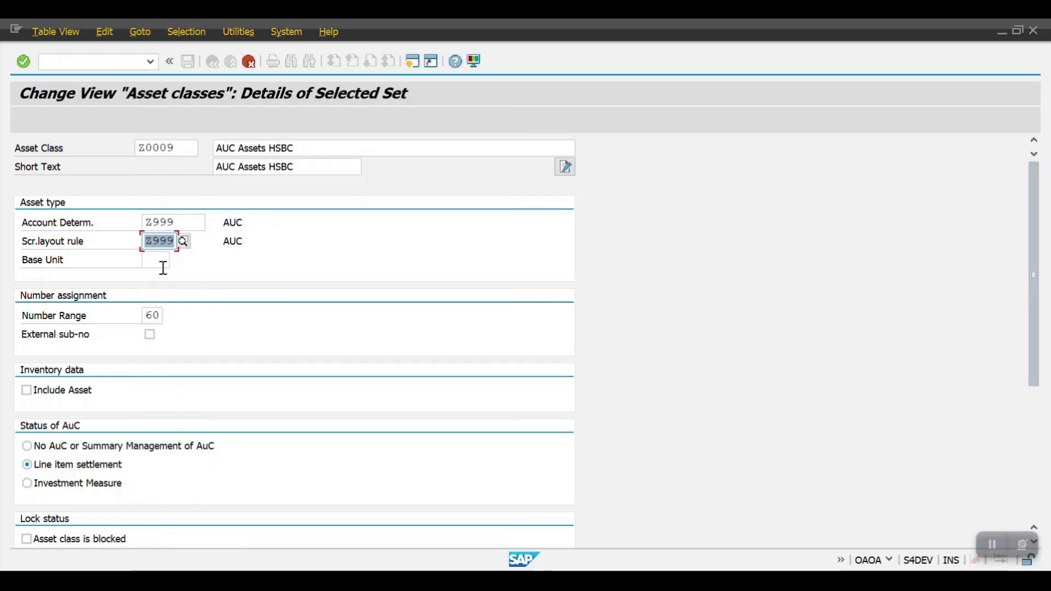
Assign number range 09 to asset class Z0009 and accept the copy.
{"action": "left_click_drag", "start_coordinate": [145, 316], "coordinate": [163, 317]}
{"action": "type", "text": "09"}
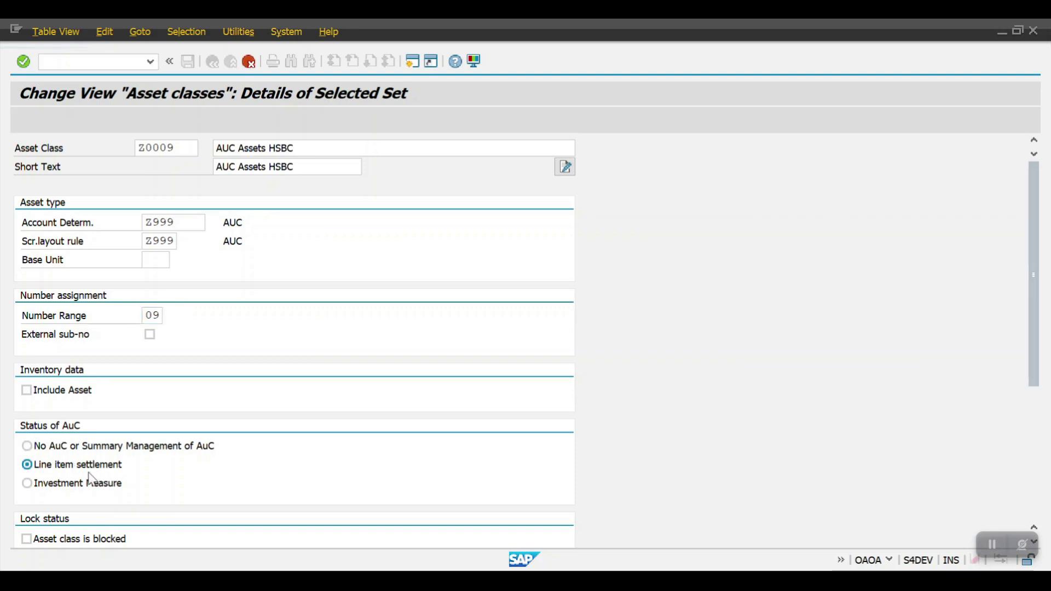
{"action": "key", "text": "F3"}
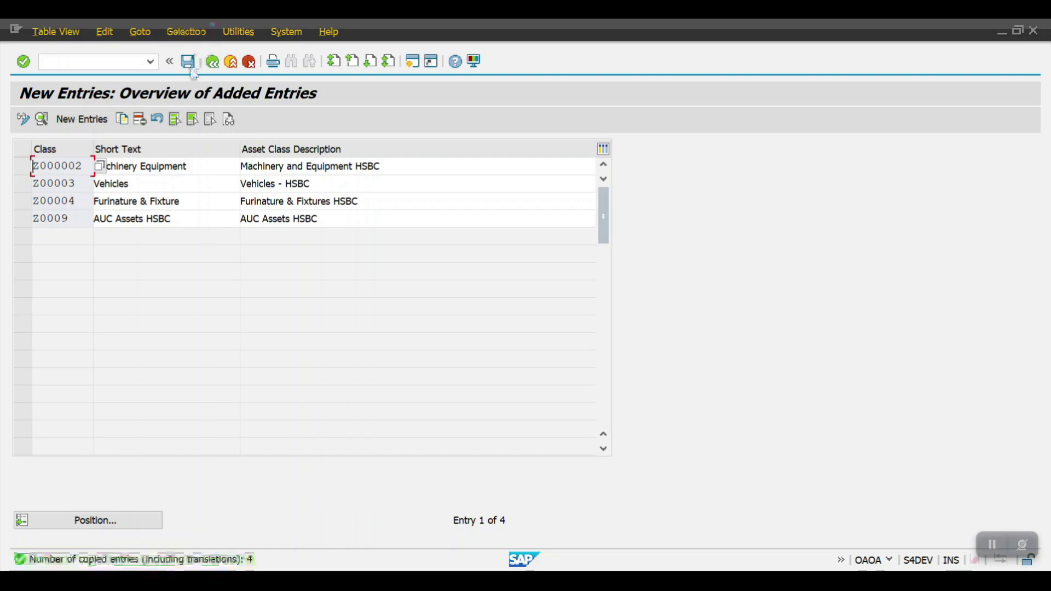
Save the four new HSBC asset classes to customizing request S4DK900964 and return to the full asset class overview.
{"action": "left_click", "coordinate": [188, 63]}
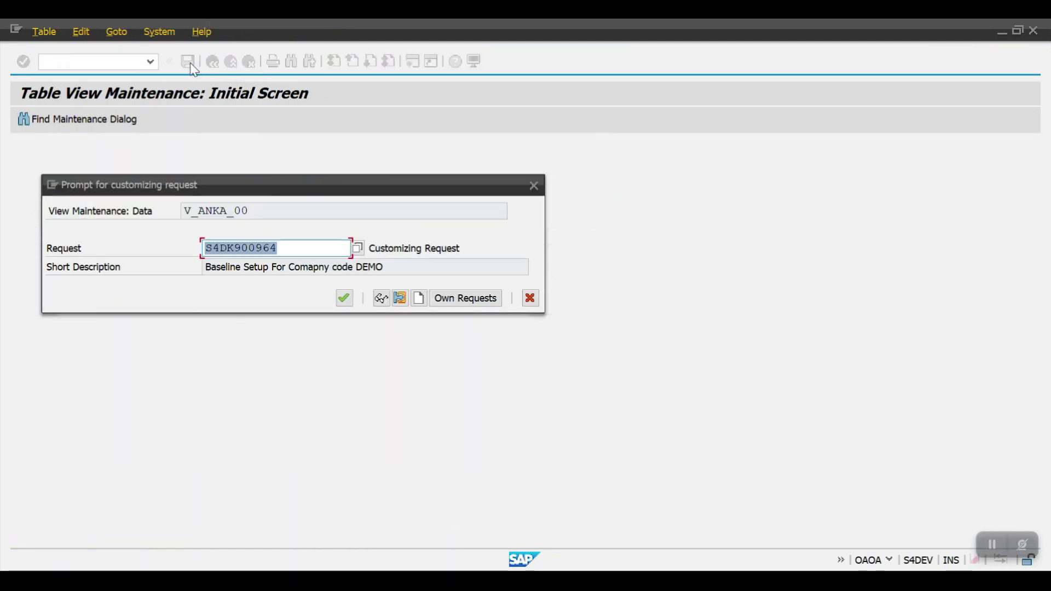
{"action": "left_click", "coordinate": [344, 298]}
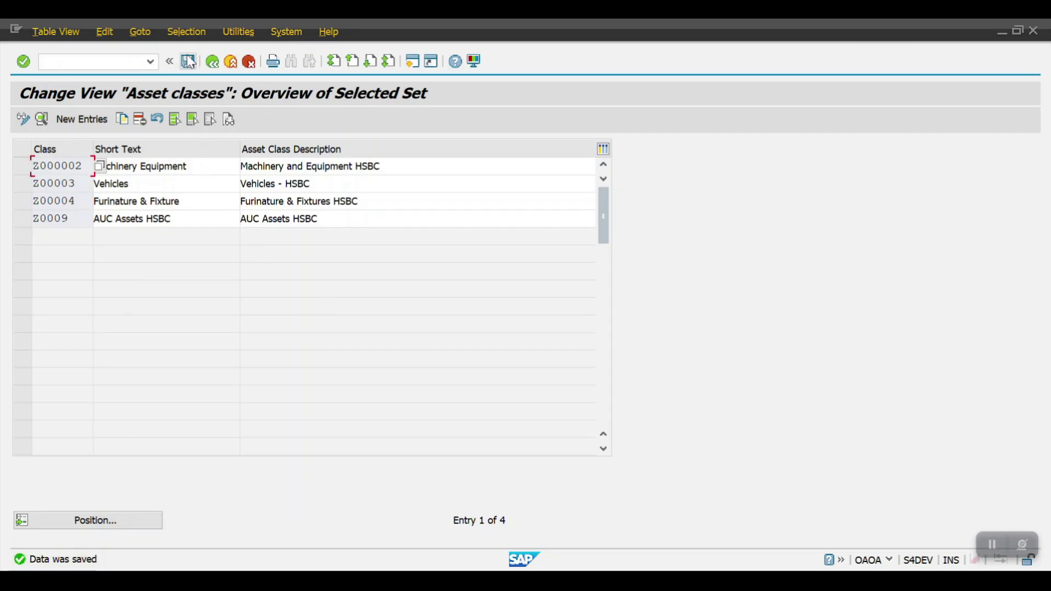
{"action": "left_click", "coordinate": [215, 62]}
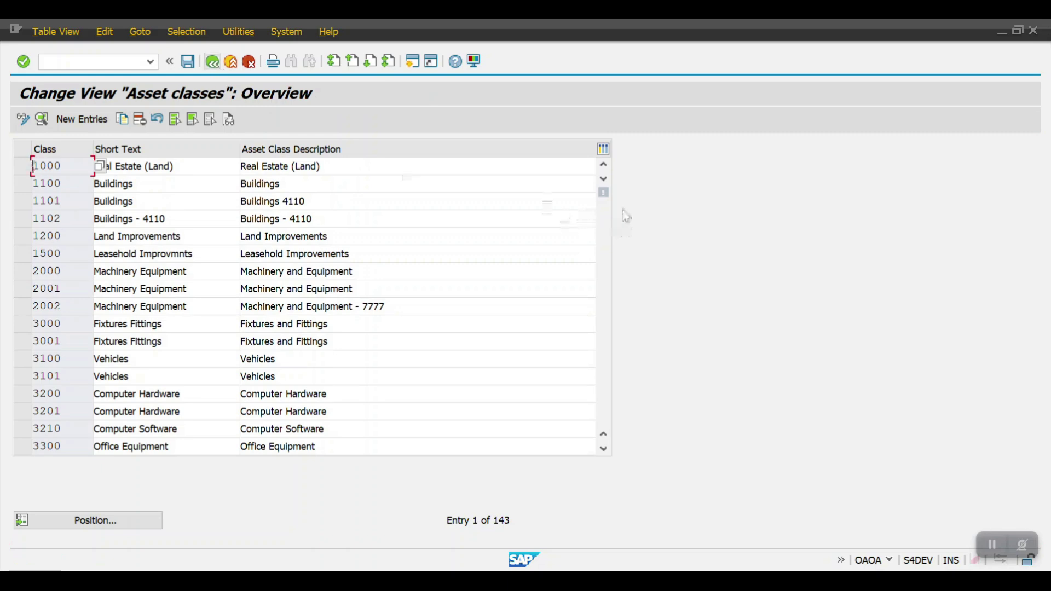
Save the short text "Buildings - HSBC", copied from the description, for asset class Z000001 and select the classes Z000001 through Z0009.
{"action": "left_click_drag", "start_coordinate": [605, 194], "coordinate": [606, 394]}
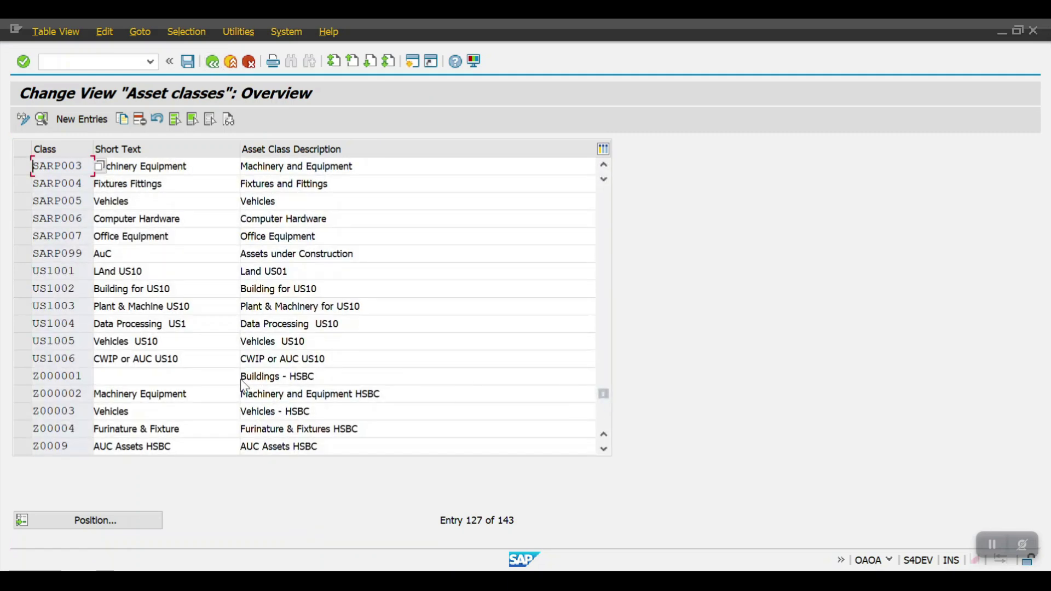
{"action": "scroll", "coordinate": [182, 387], "scroll_direction": "down", "scroll_amount": 1}
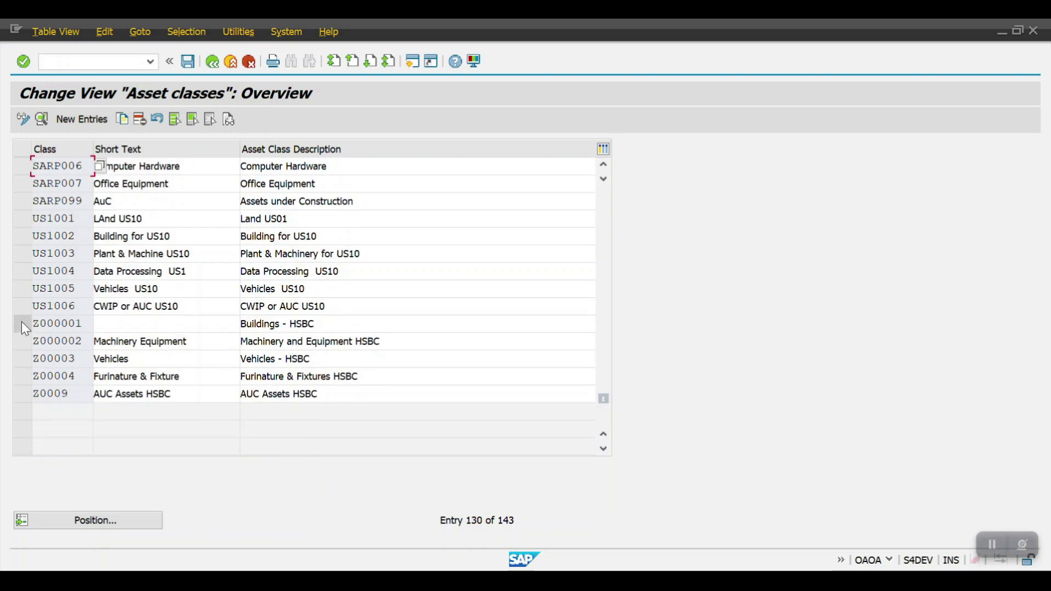
{"action": "left_click_drag", "start_coordinate": [324, 323], "coordinate": [221, 325]}
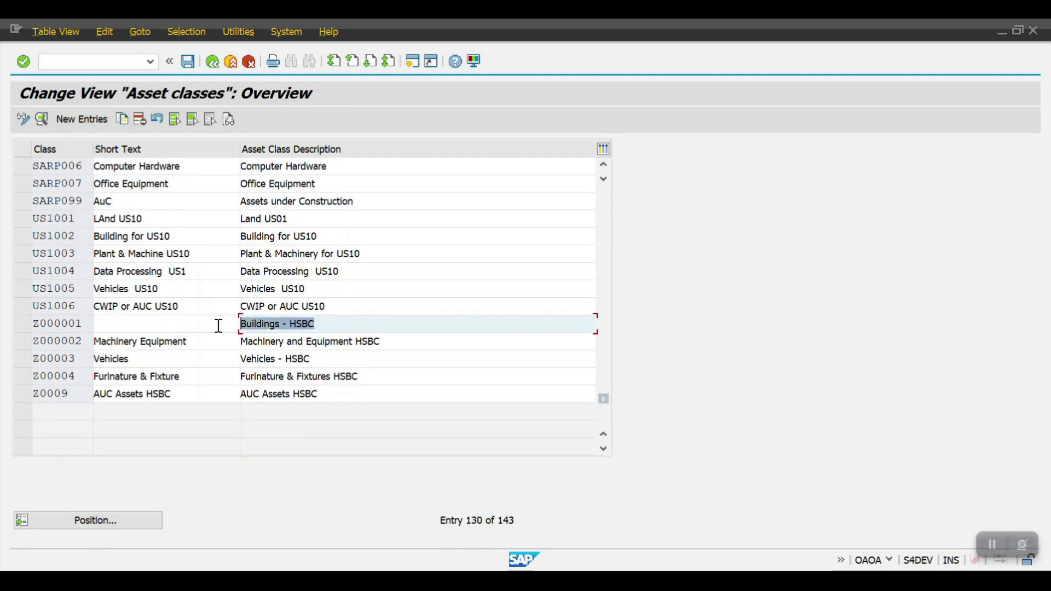
{"action": "key", "text": "ctrl+c"}
{"action": "left_click", "coordinate": [159, 327]}
{"action": "key", "text": "ctrl+v"}
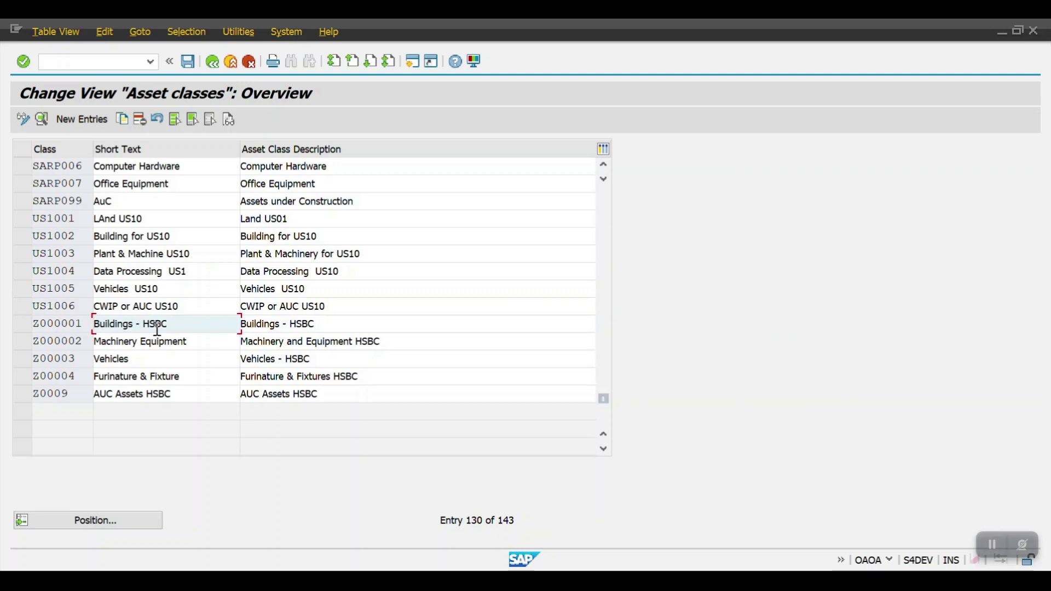
{"action": "key", "text": "ctrl+s"}
{"action": "left_click_drag", "start_coordinate": [23, 328], "coordinate": [25, 396]}
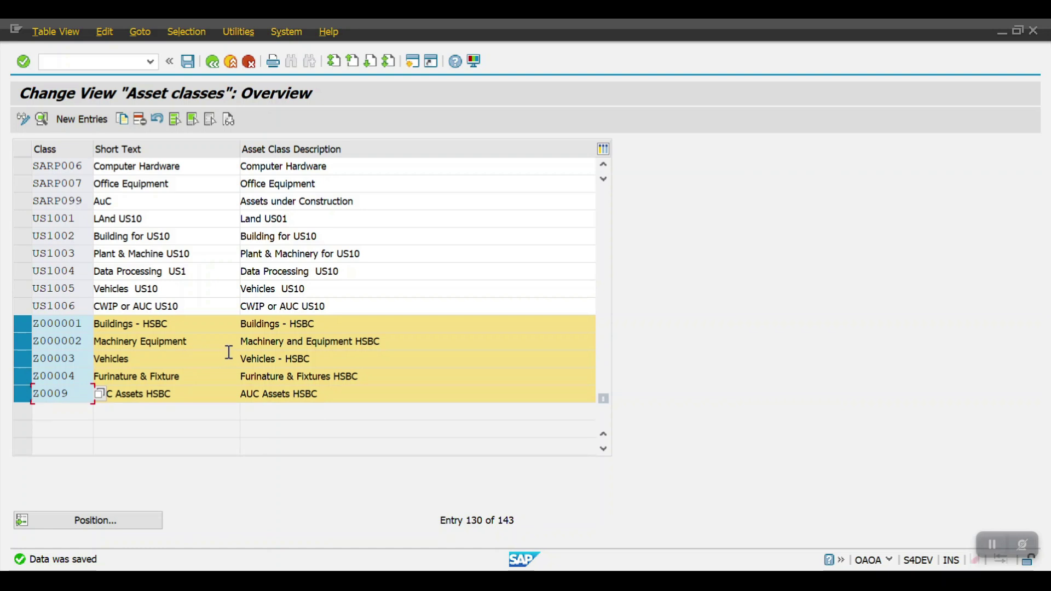